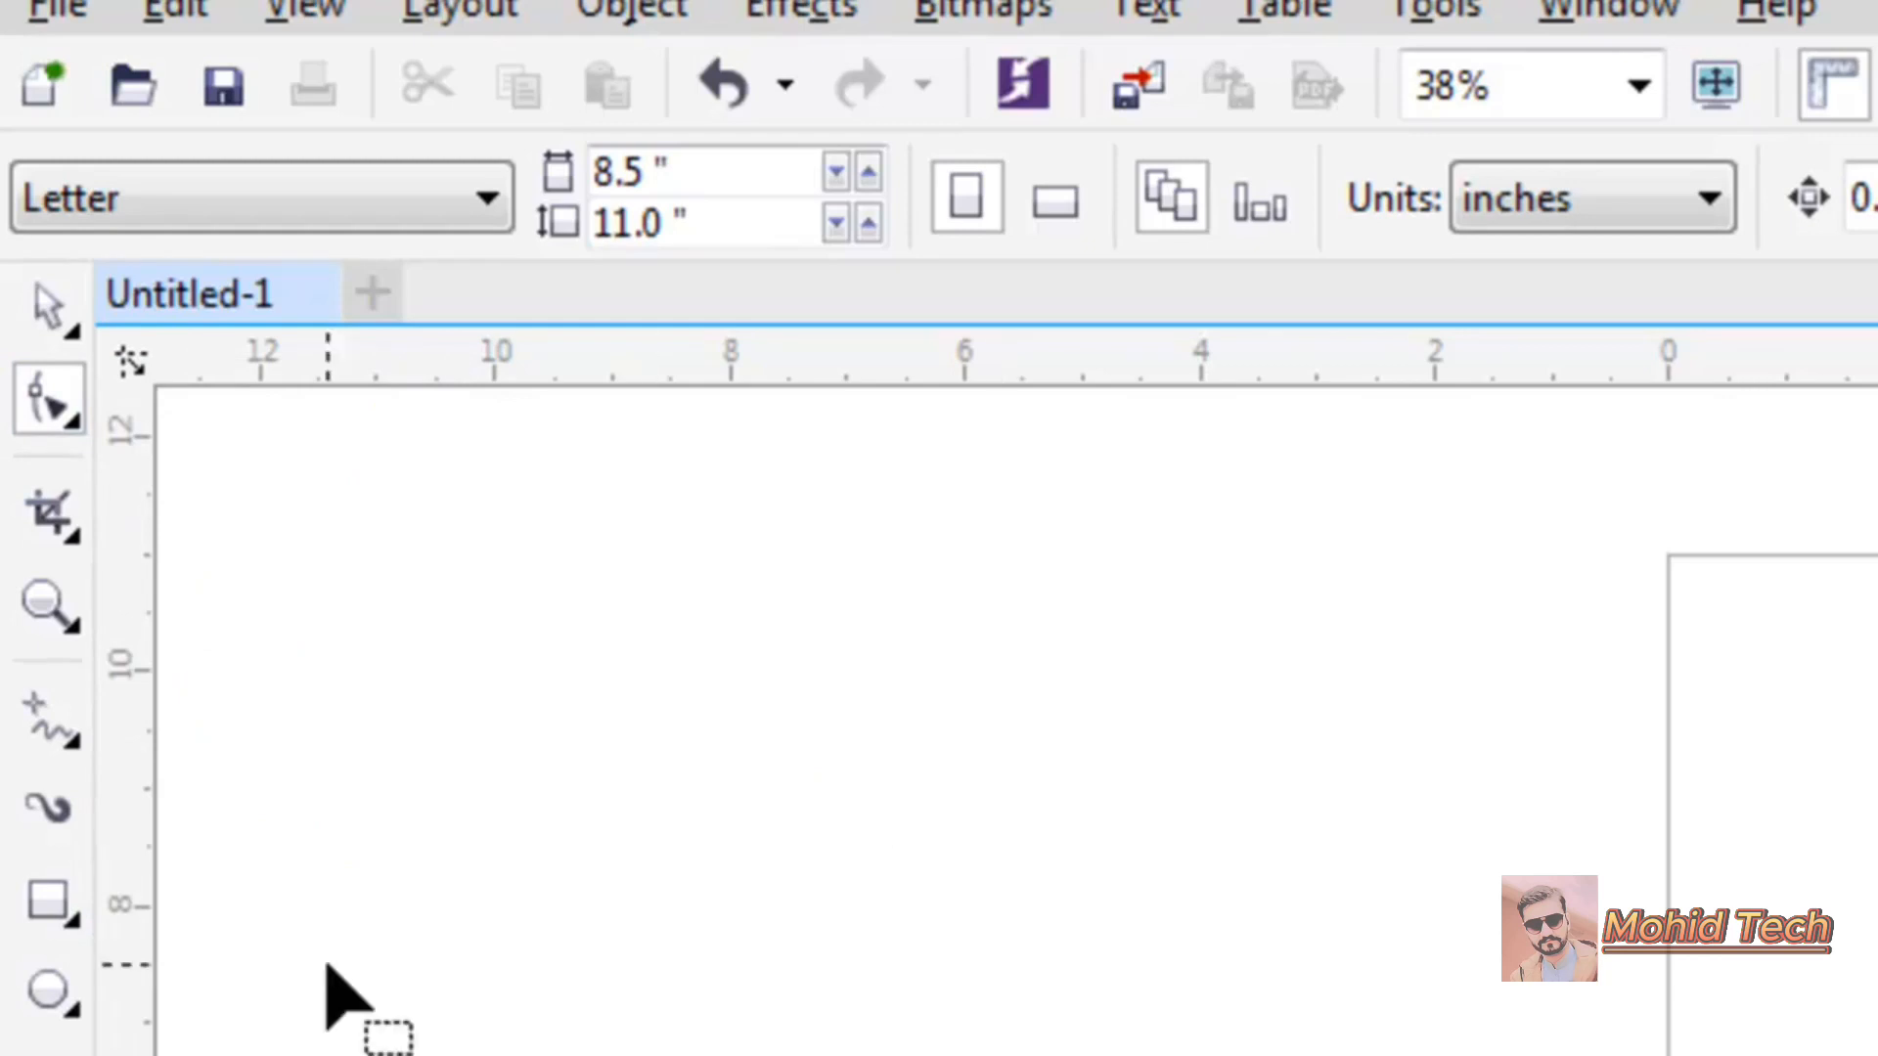
Draw a rectangle about 7.13 inches wide and 5.83 inches high across the page's left edge and fill it red.
left_click(63, 900)
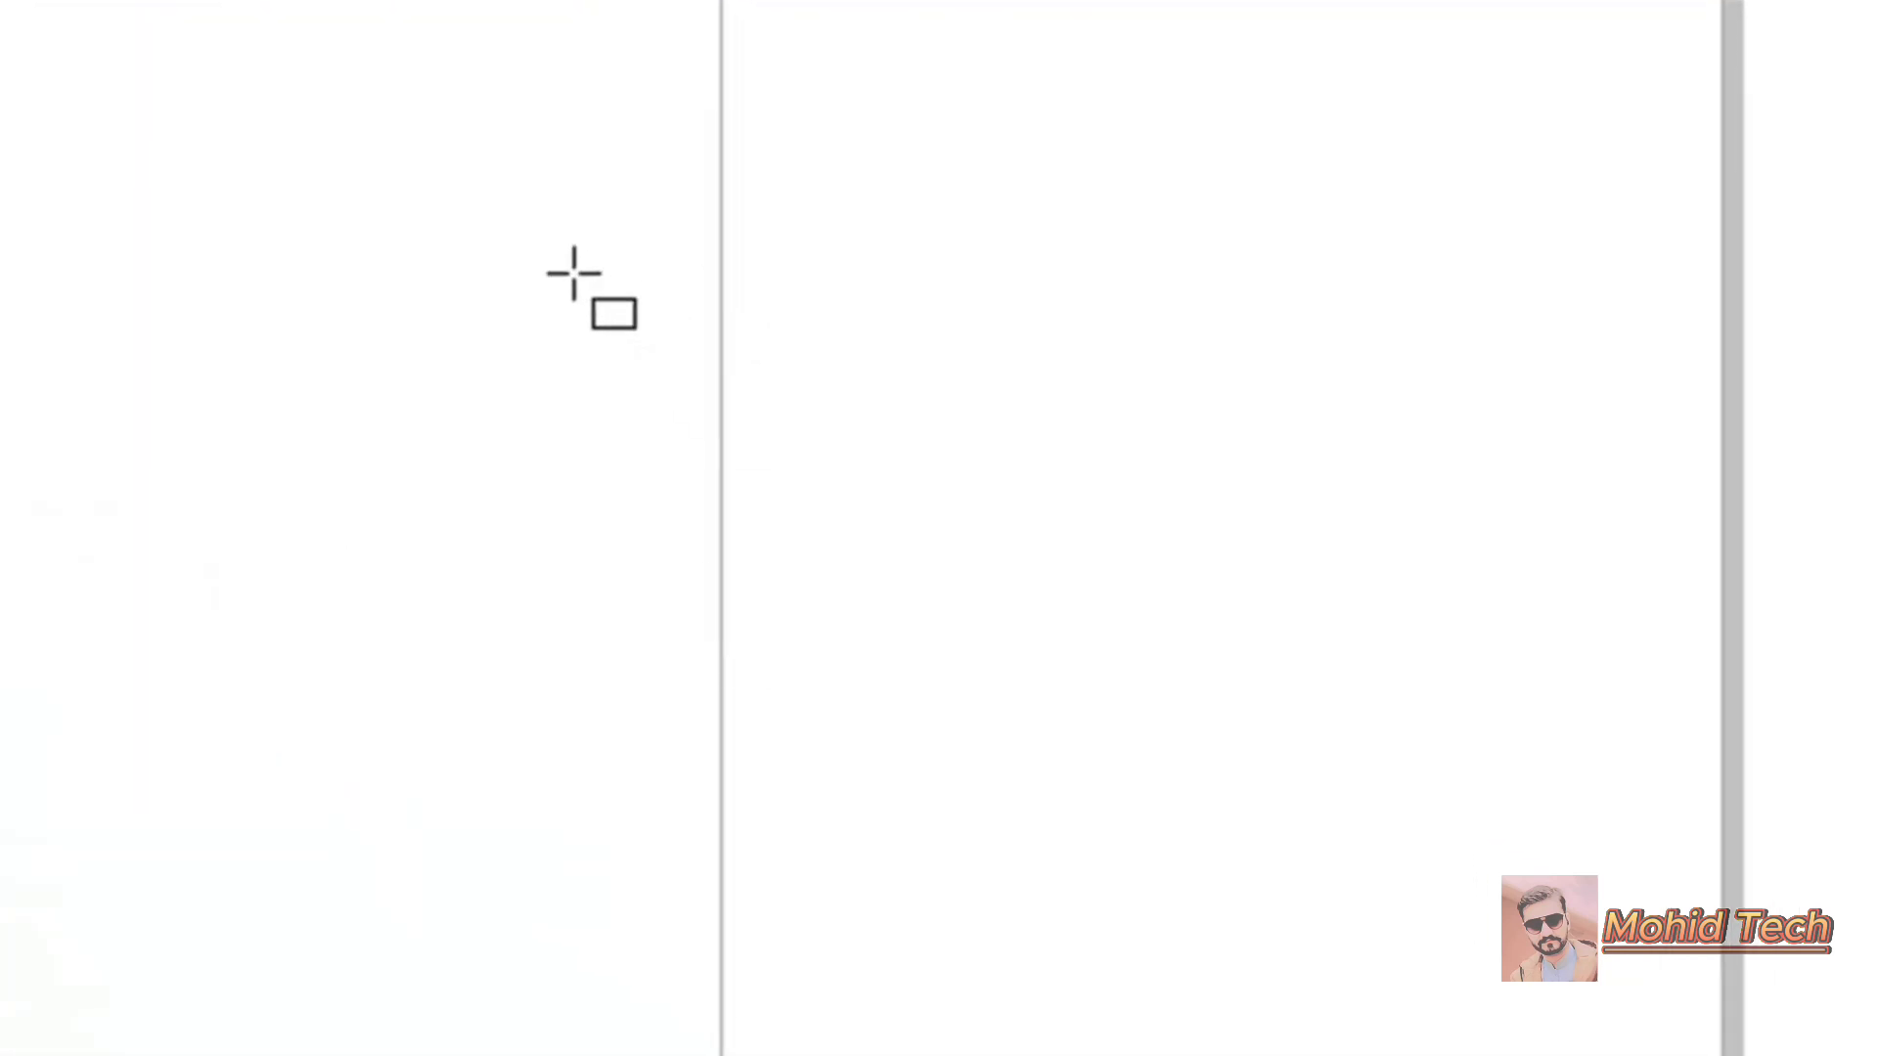
left_click_drag(574, 275, 1412, 959)
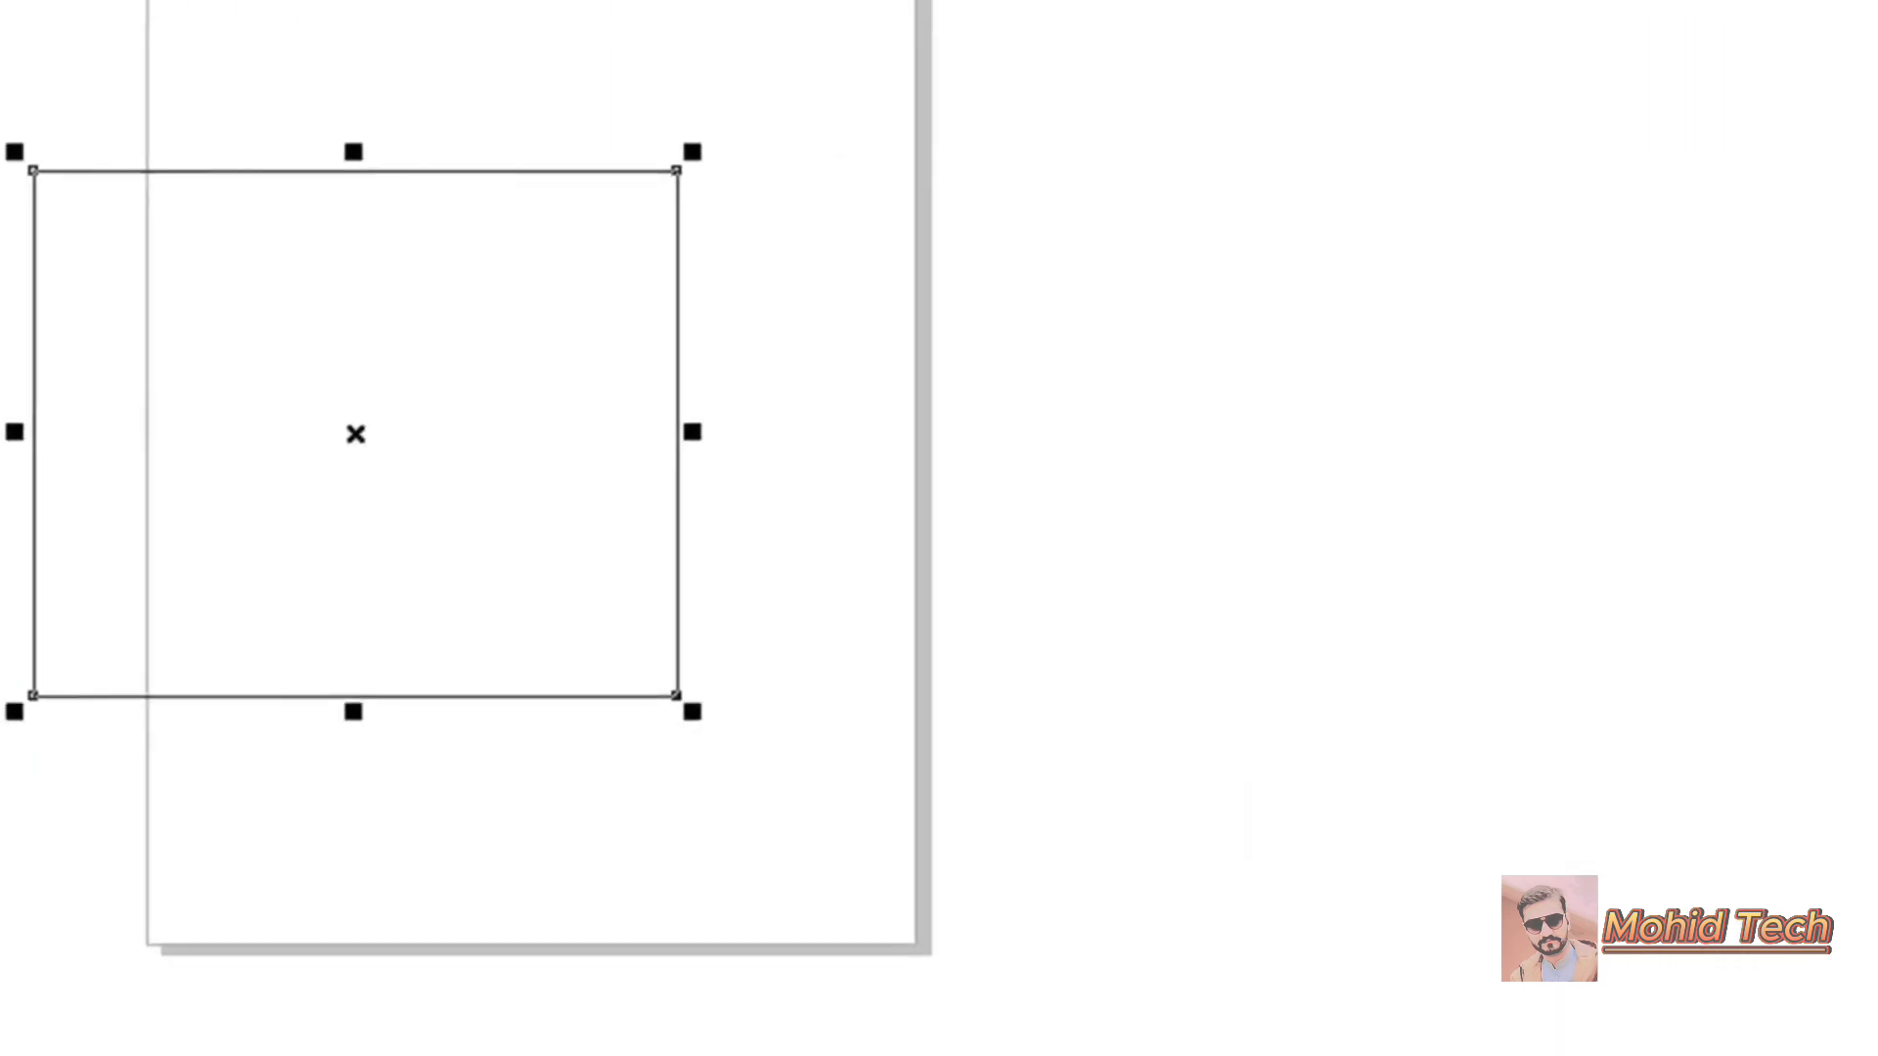
left_click(1856, 495)
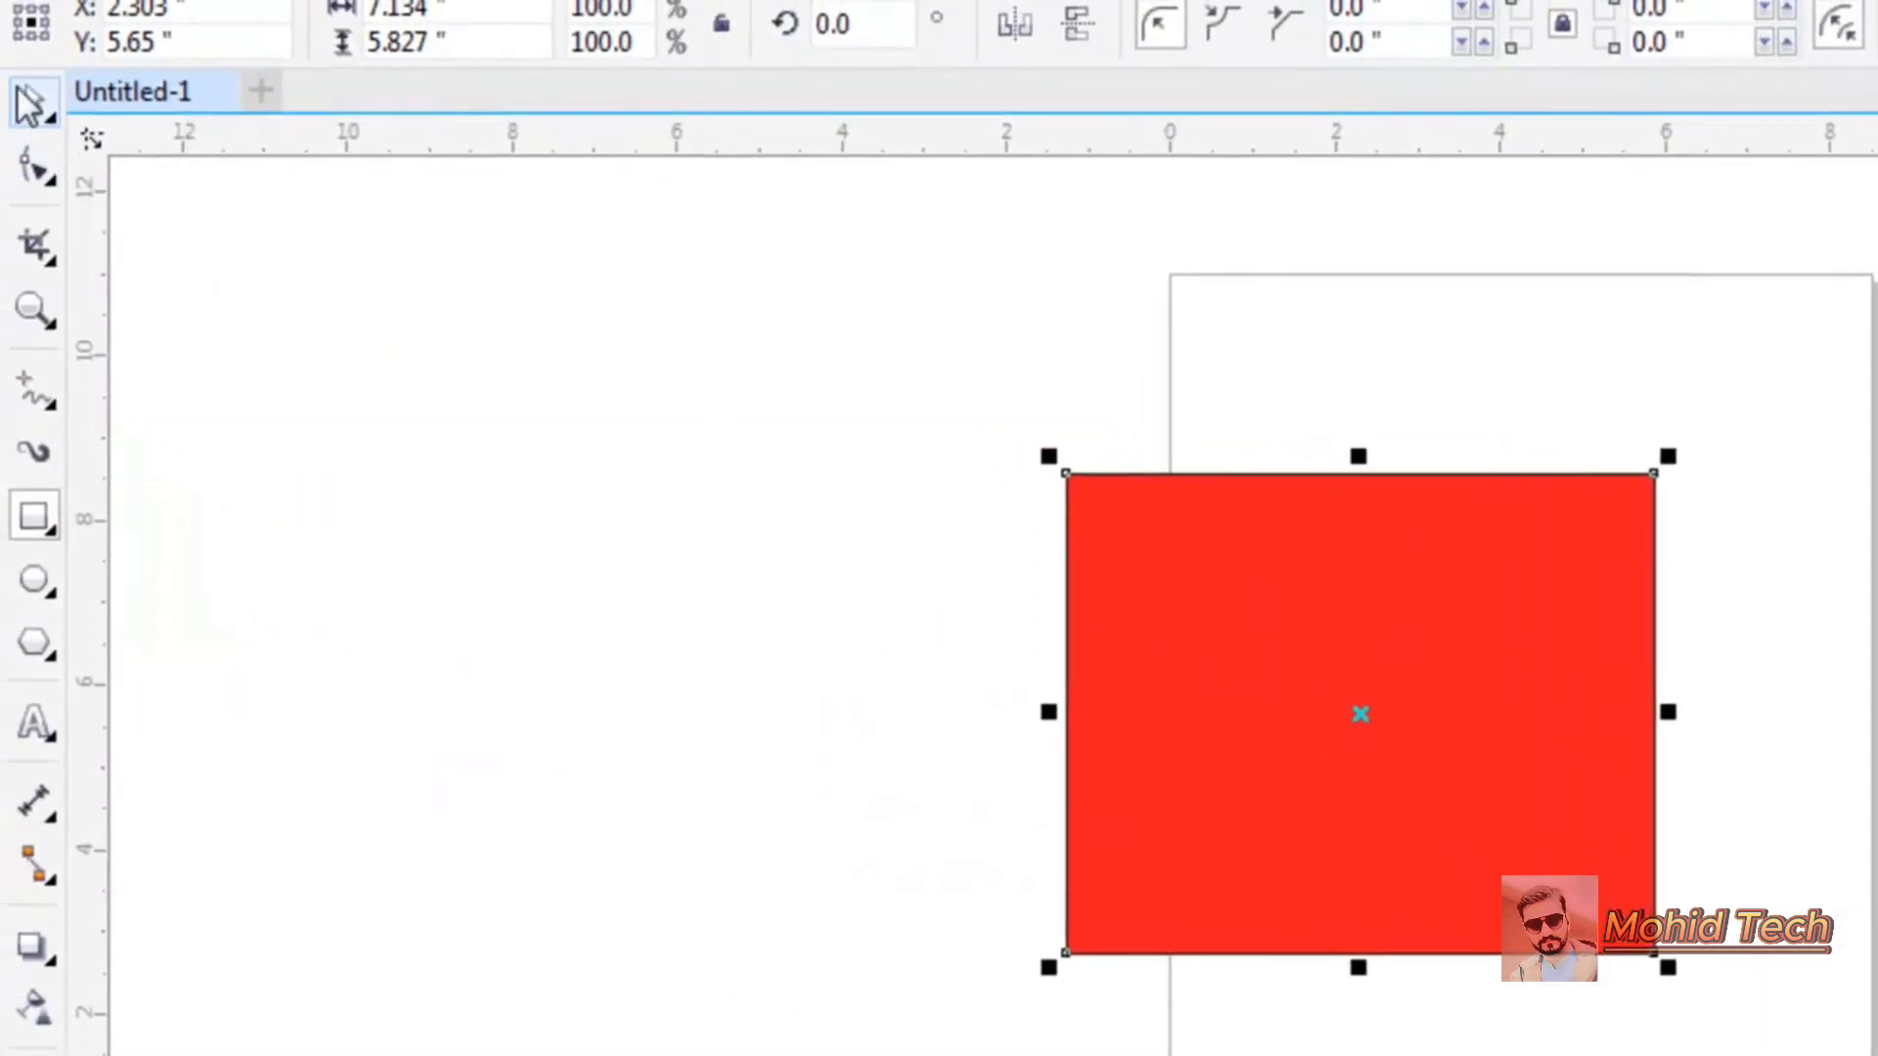
Enlarge the red rectangle proportionally by its upper-right corner with the Pick tool.
left_click(30, 102)
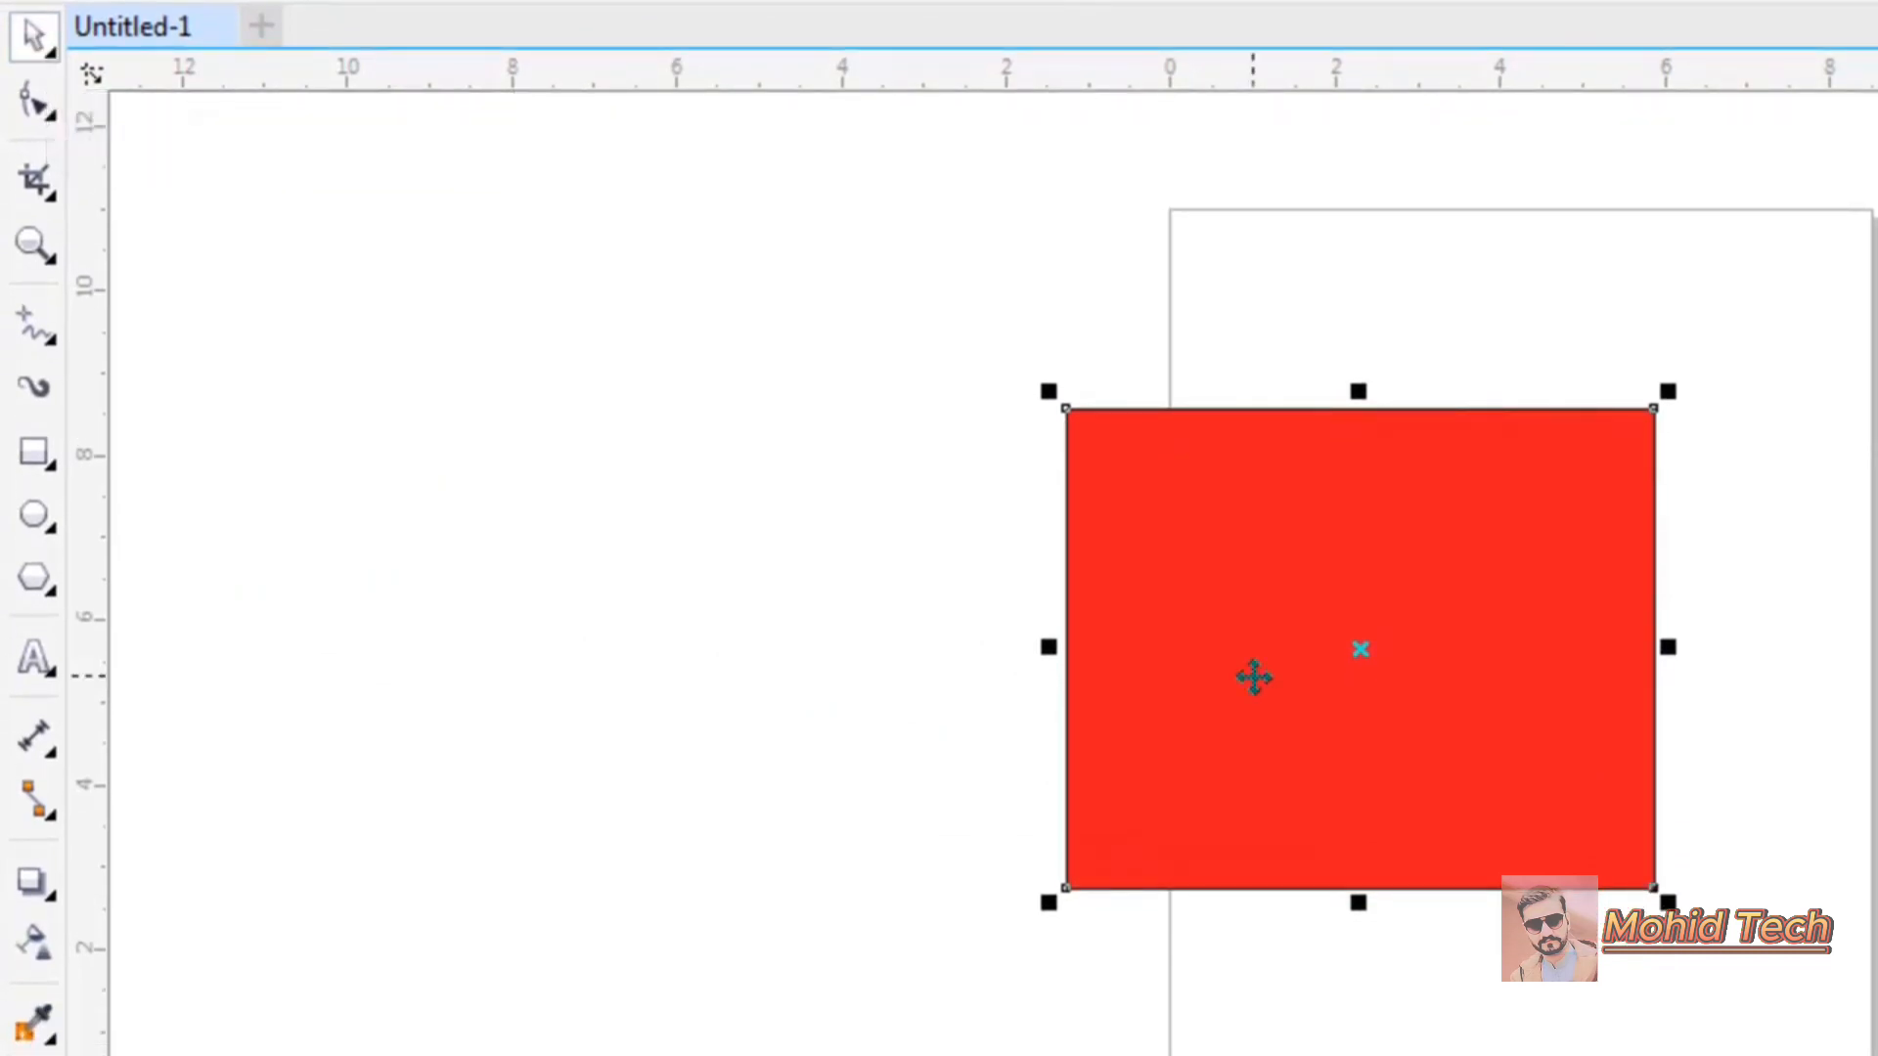
left_click_drag(1671, 390, 1756, 326)
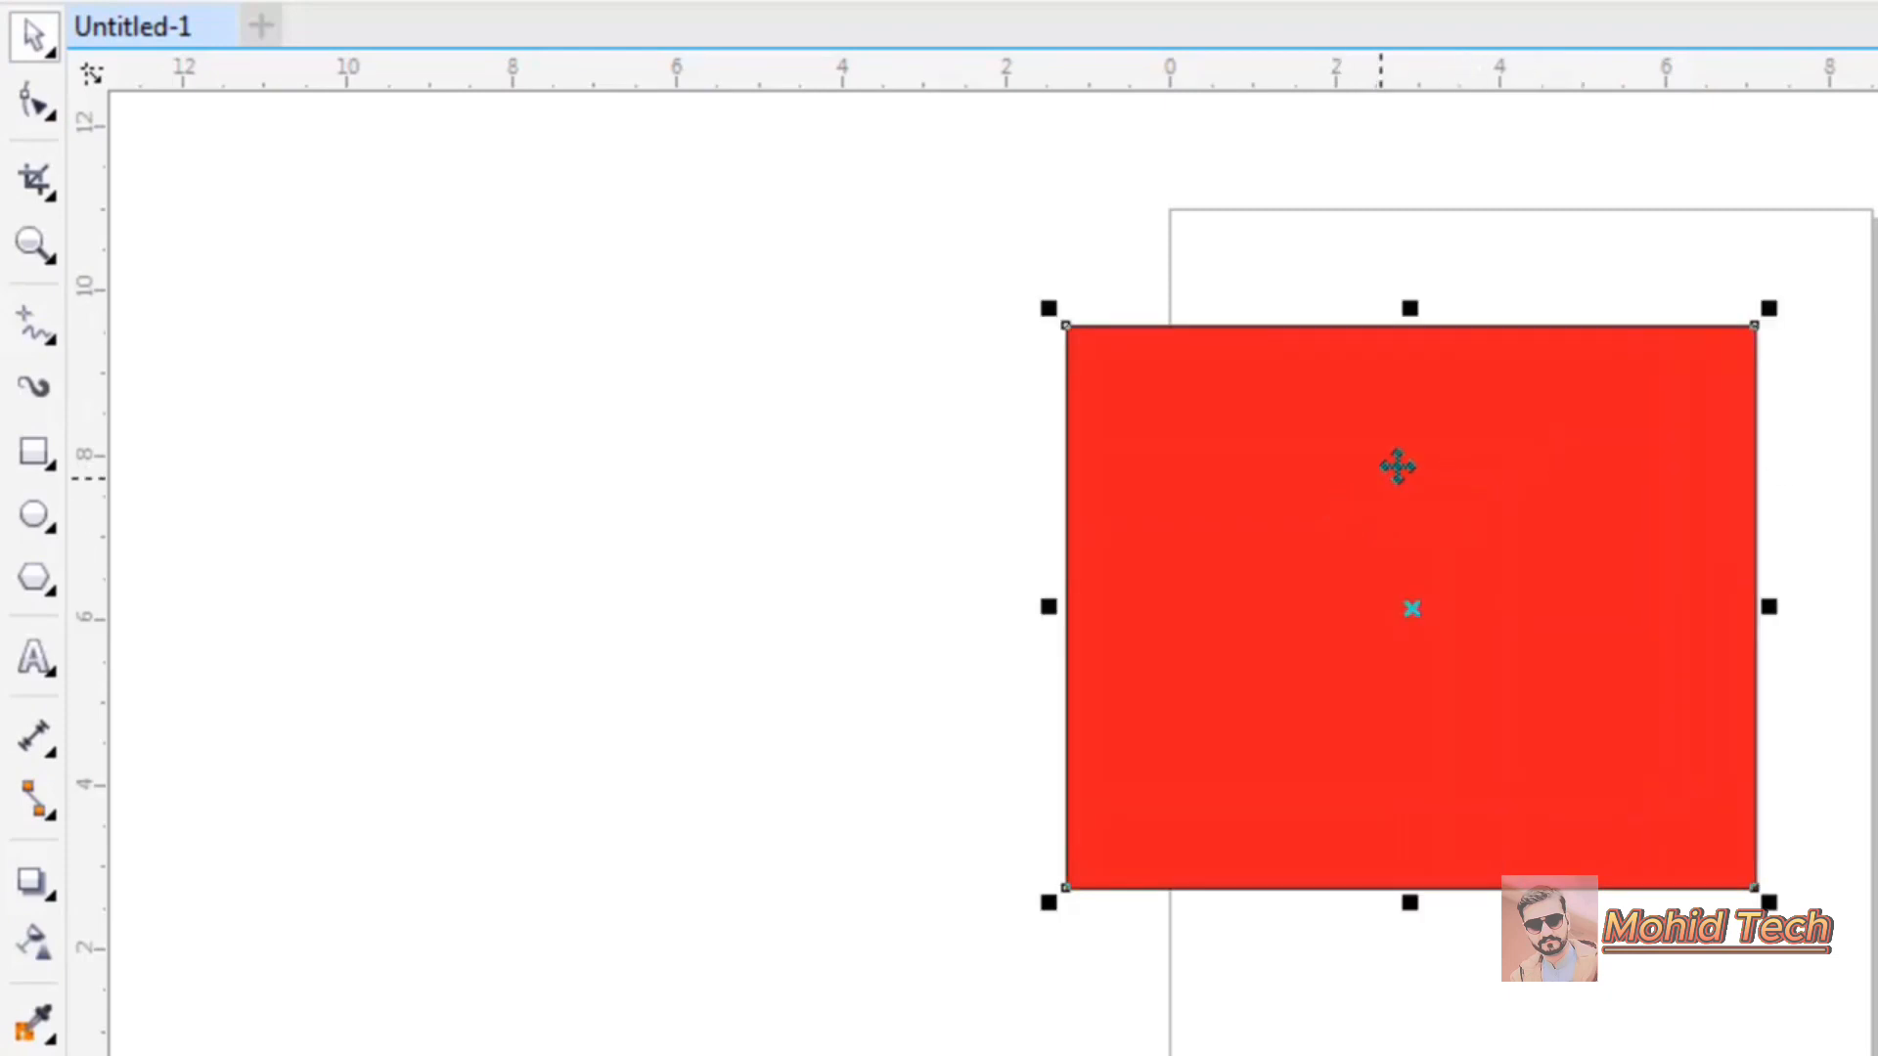
Skew the red rectangle's top edge far to the right and pull it back until the sides are almost upright.
left_click(1408, 608)
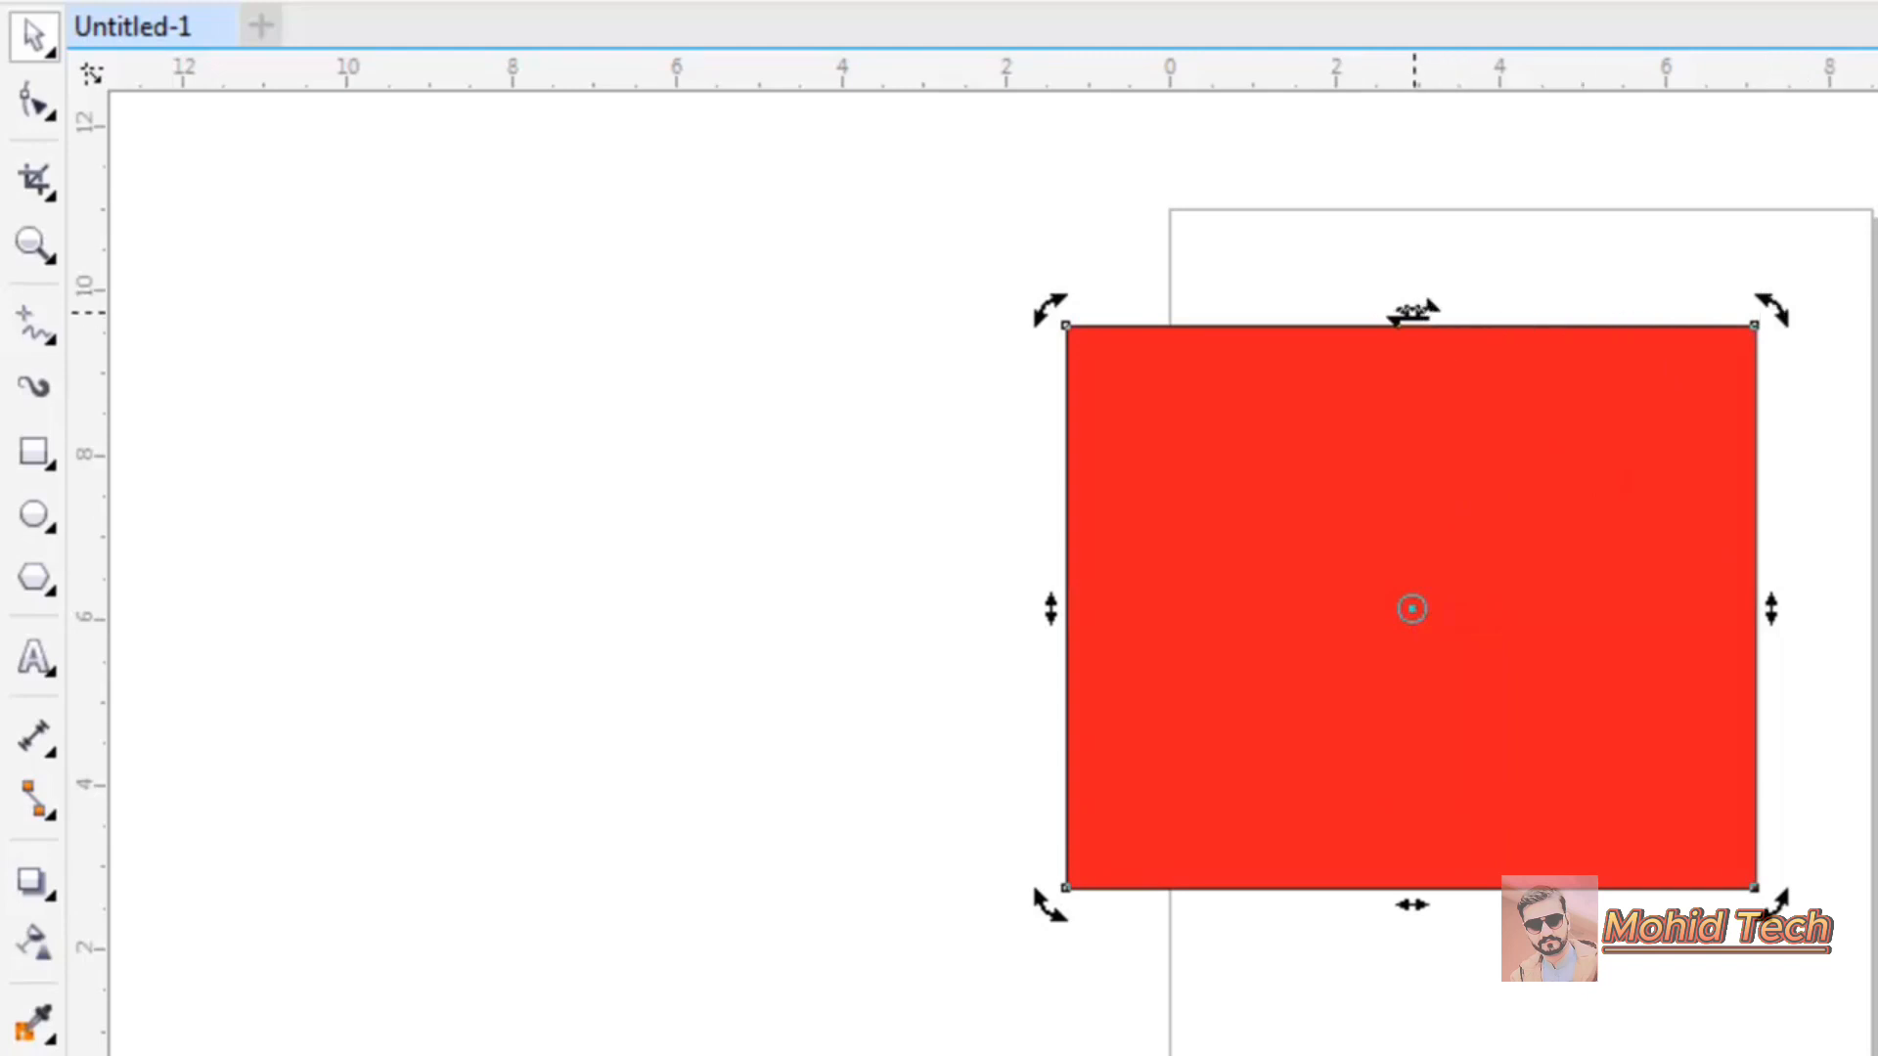
left_click_drag(1414, 311, 1874, 311)
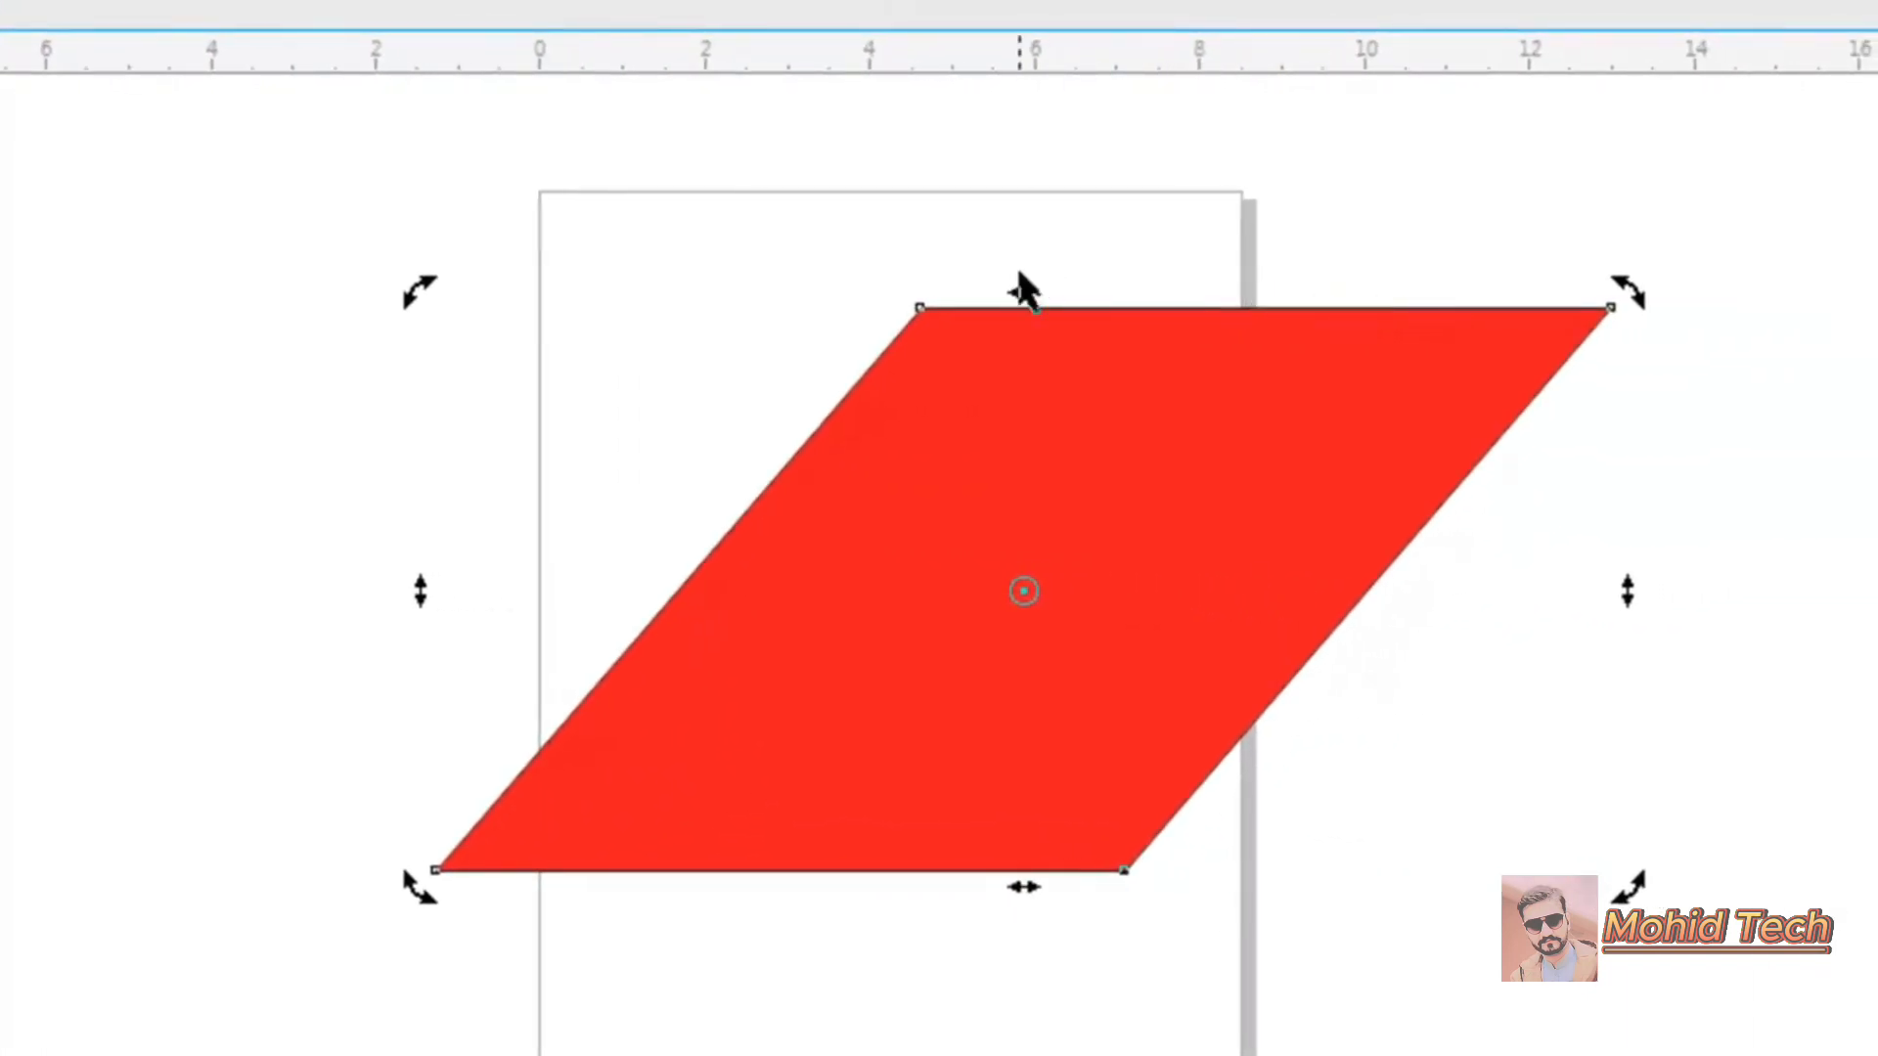
left_click_drag(1023, 292, 515, 335)
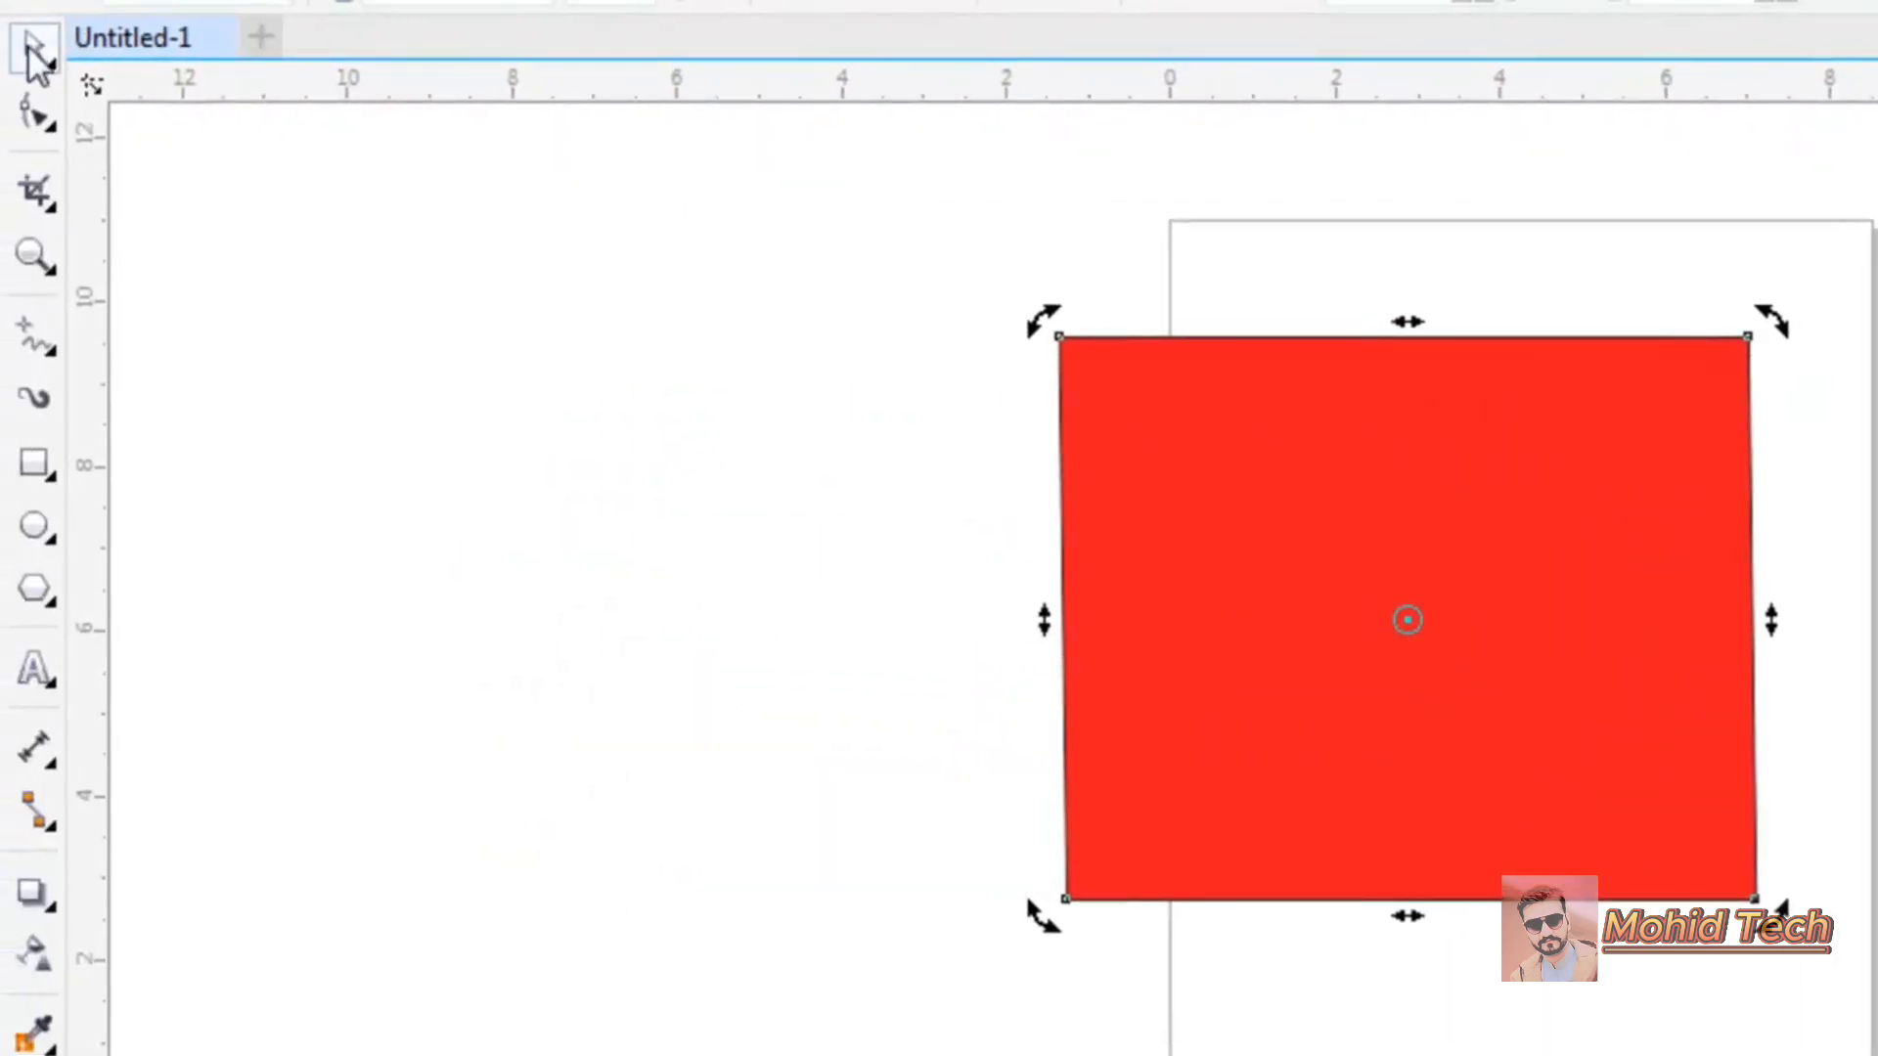
Scale the red rectangle down slightly by its upper-right corner to about 8.22 by 6.64 inches.
left_click(1379, 590)
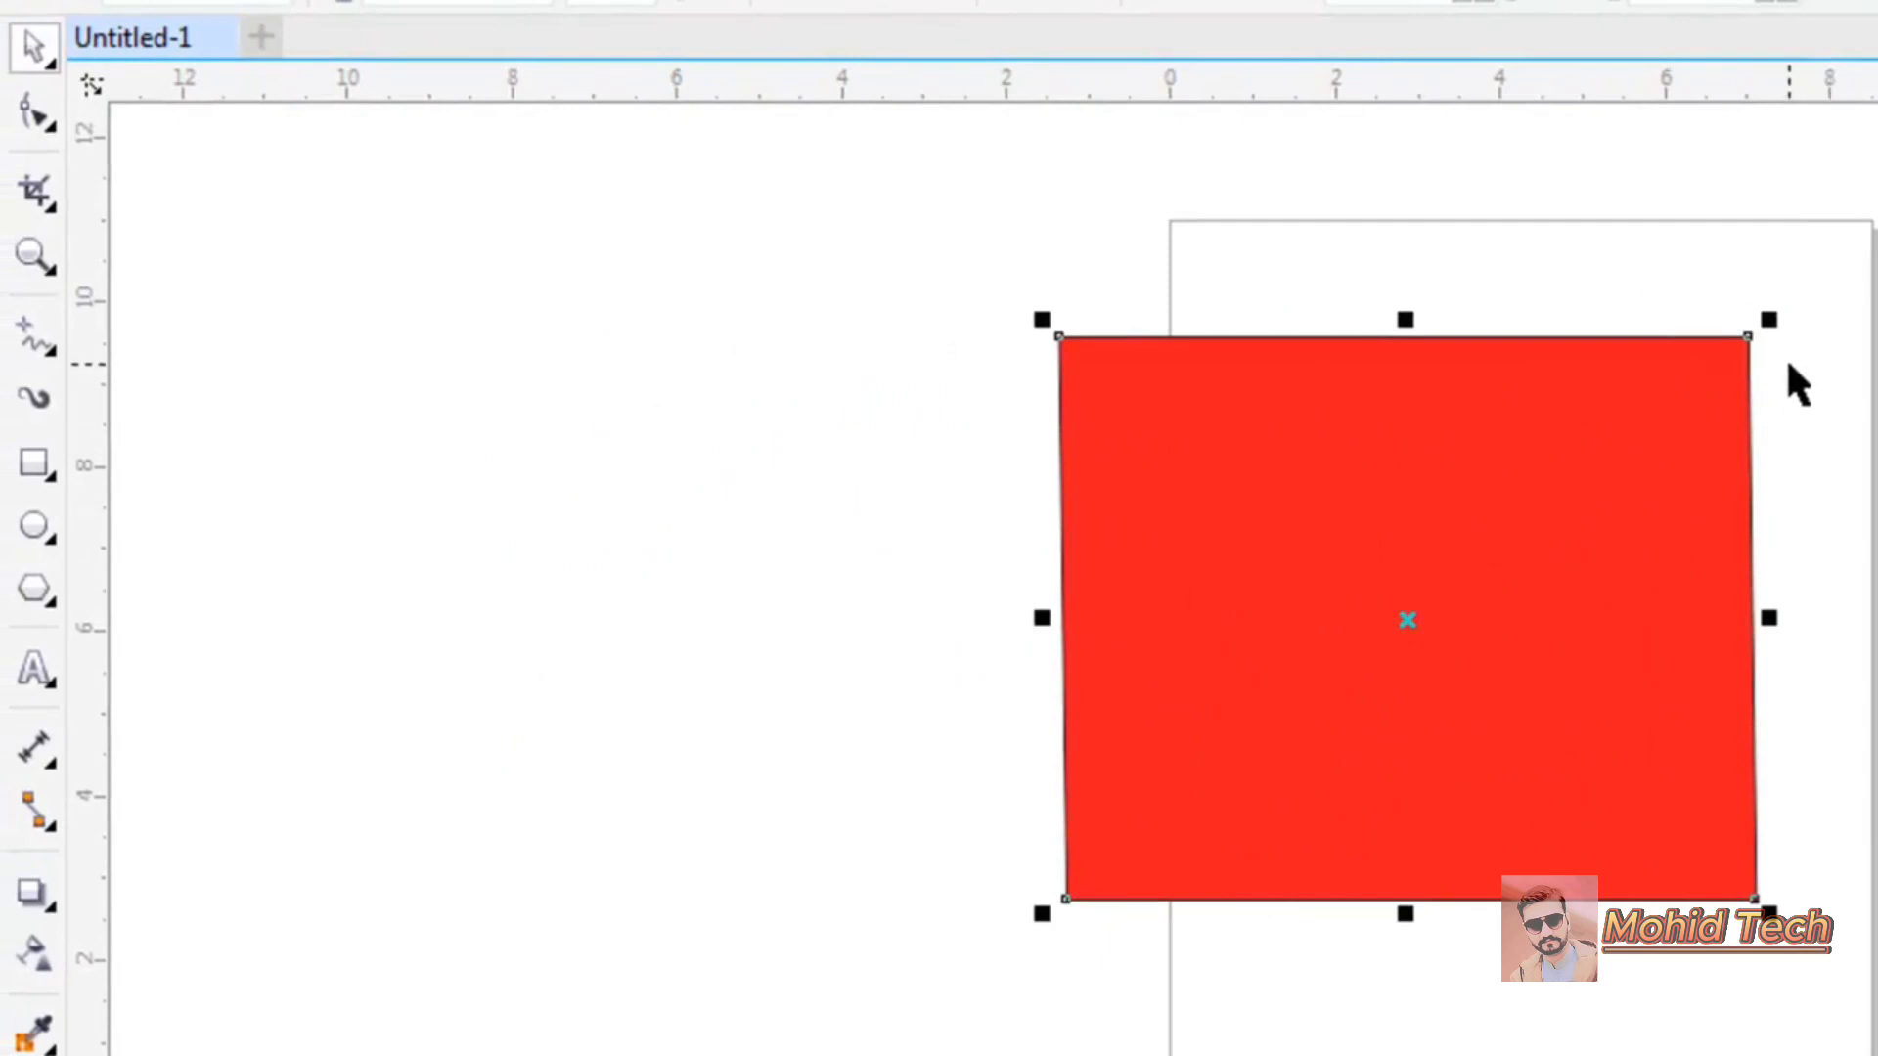
mouse_move(1769, 320)
left_mouse_down()
mouse_move(1868, 243)
mouse_move(1647, 558)
mouse_move(1644, 422)
mouse_move(1746, 338)
left_mouse_up()
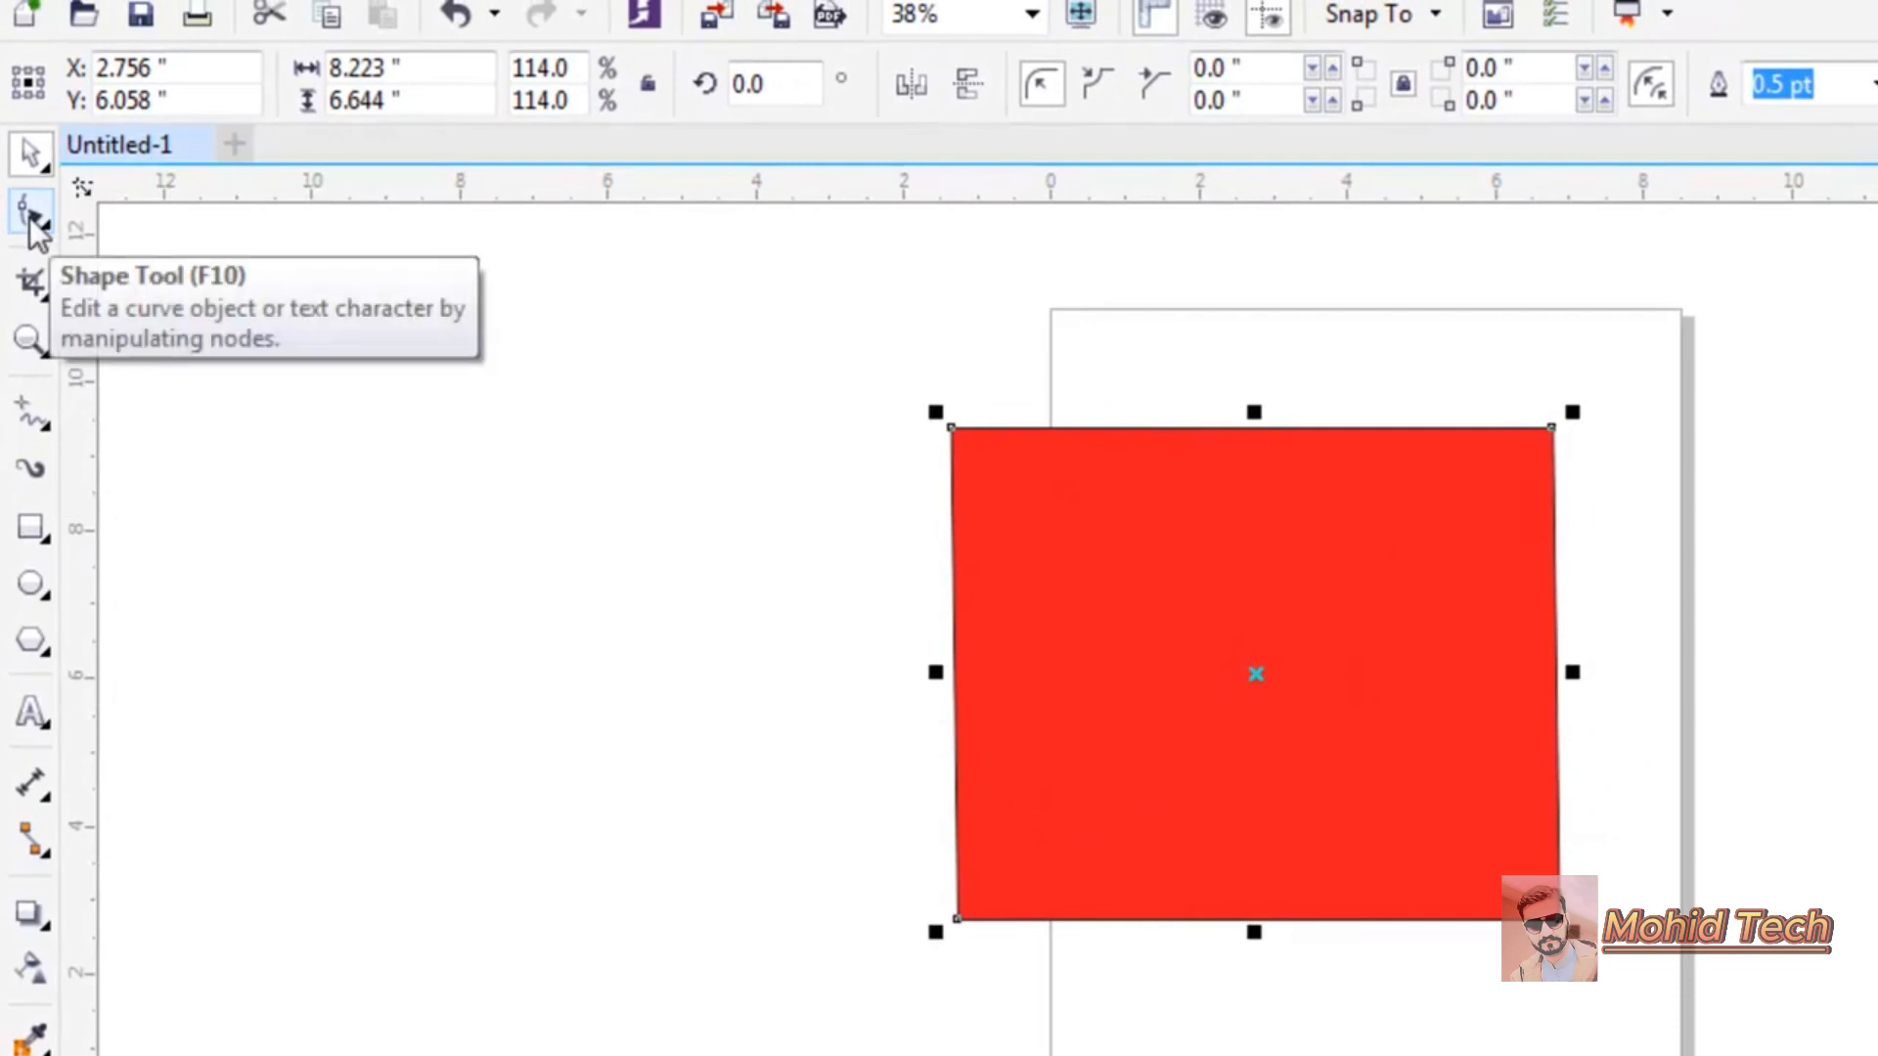
Round all four corners of the rectangle to a radius of about 2.23 inches with the Shape tool and fill it green.
left_click(35, 232)
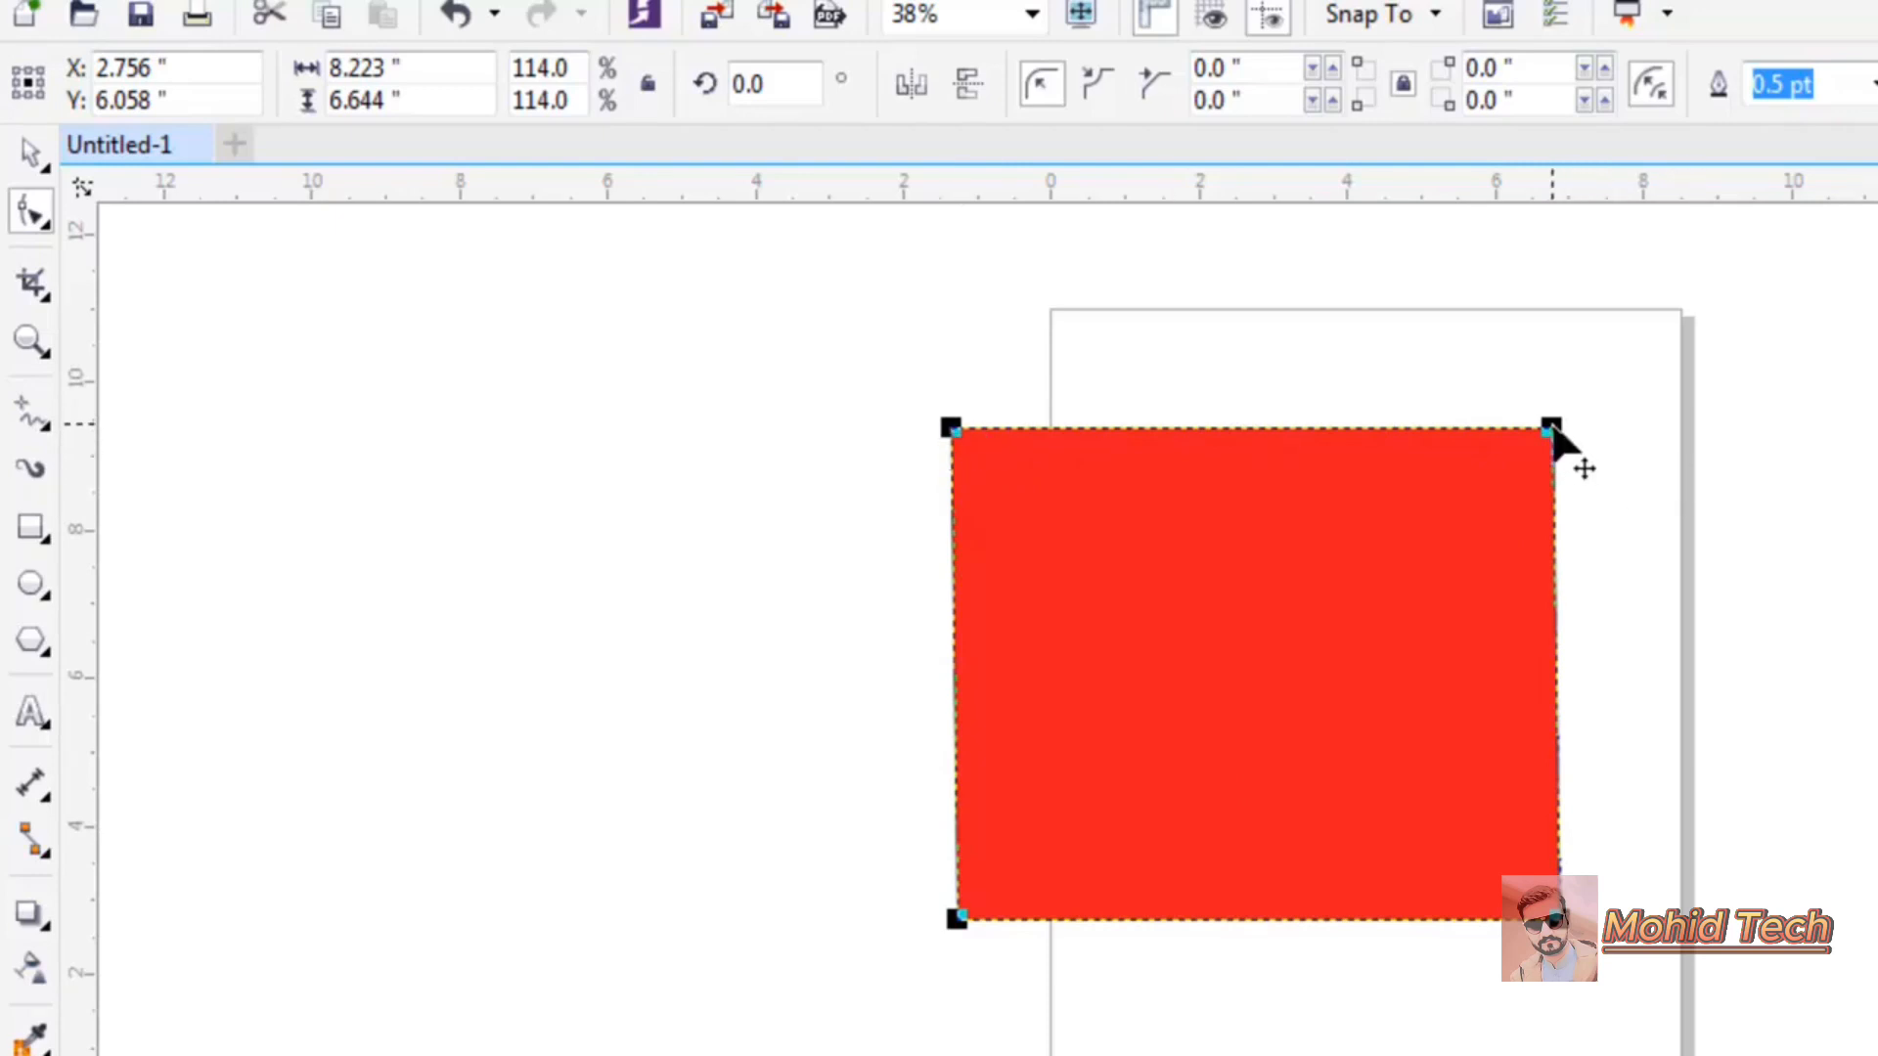
left_click_drag(1554, 431, 1535, 719)
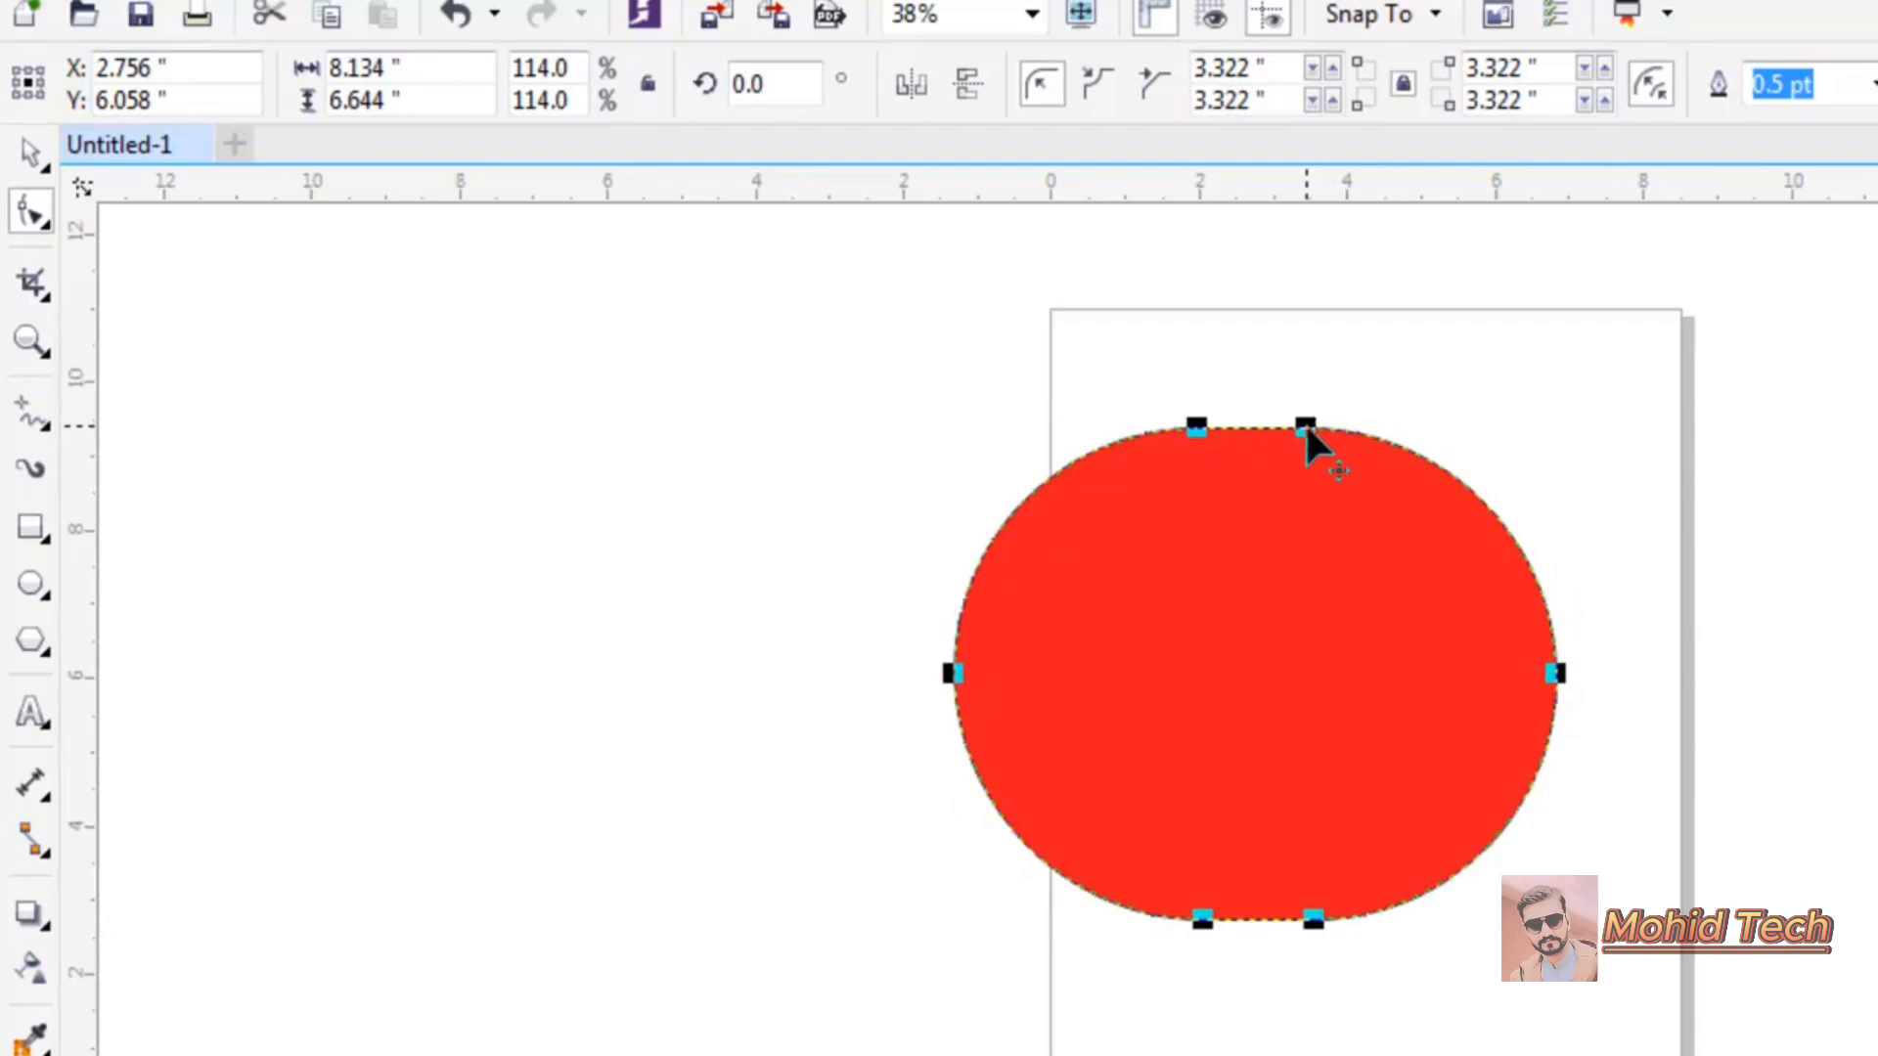
left_click_drag(1308, 432, 1459, 454)
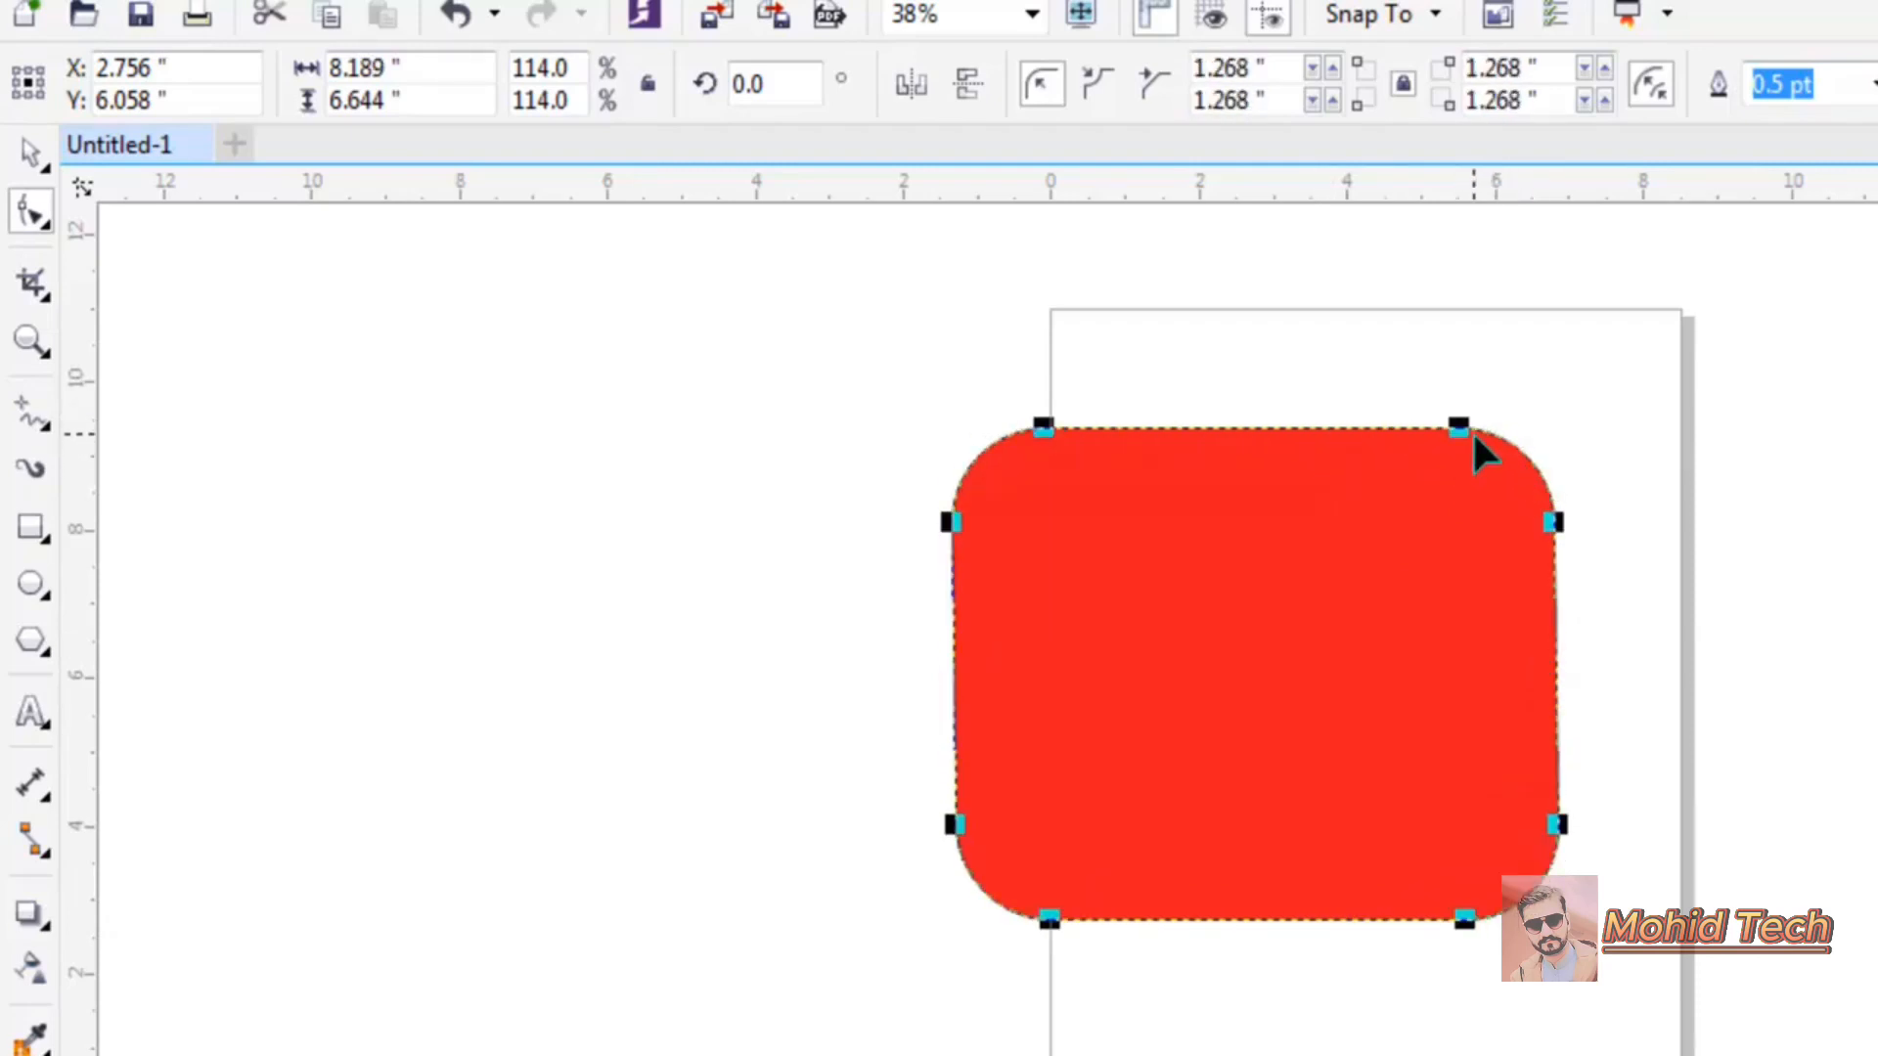
left_click_drag(1456, 425, 1389, 526)
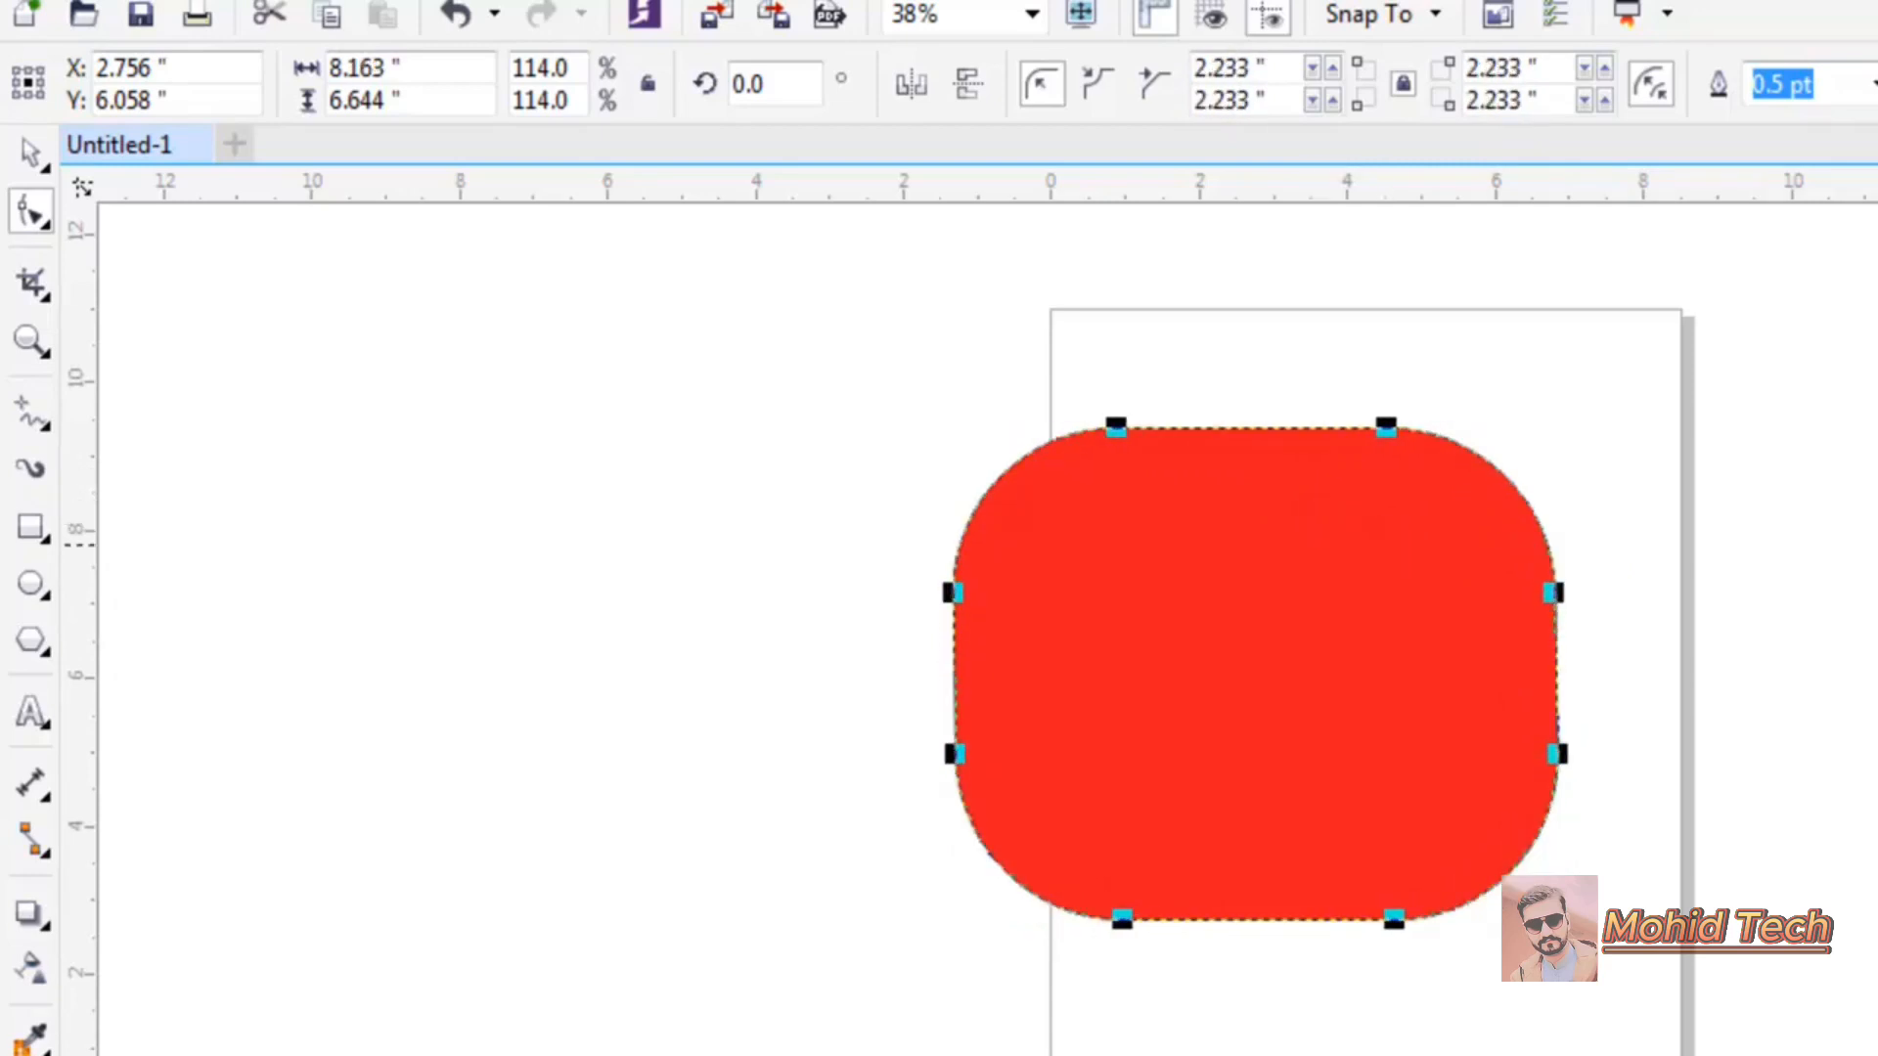
left_click(1877, 545)
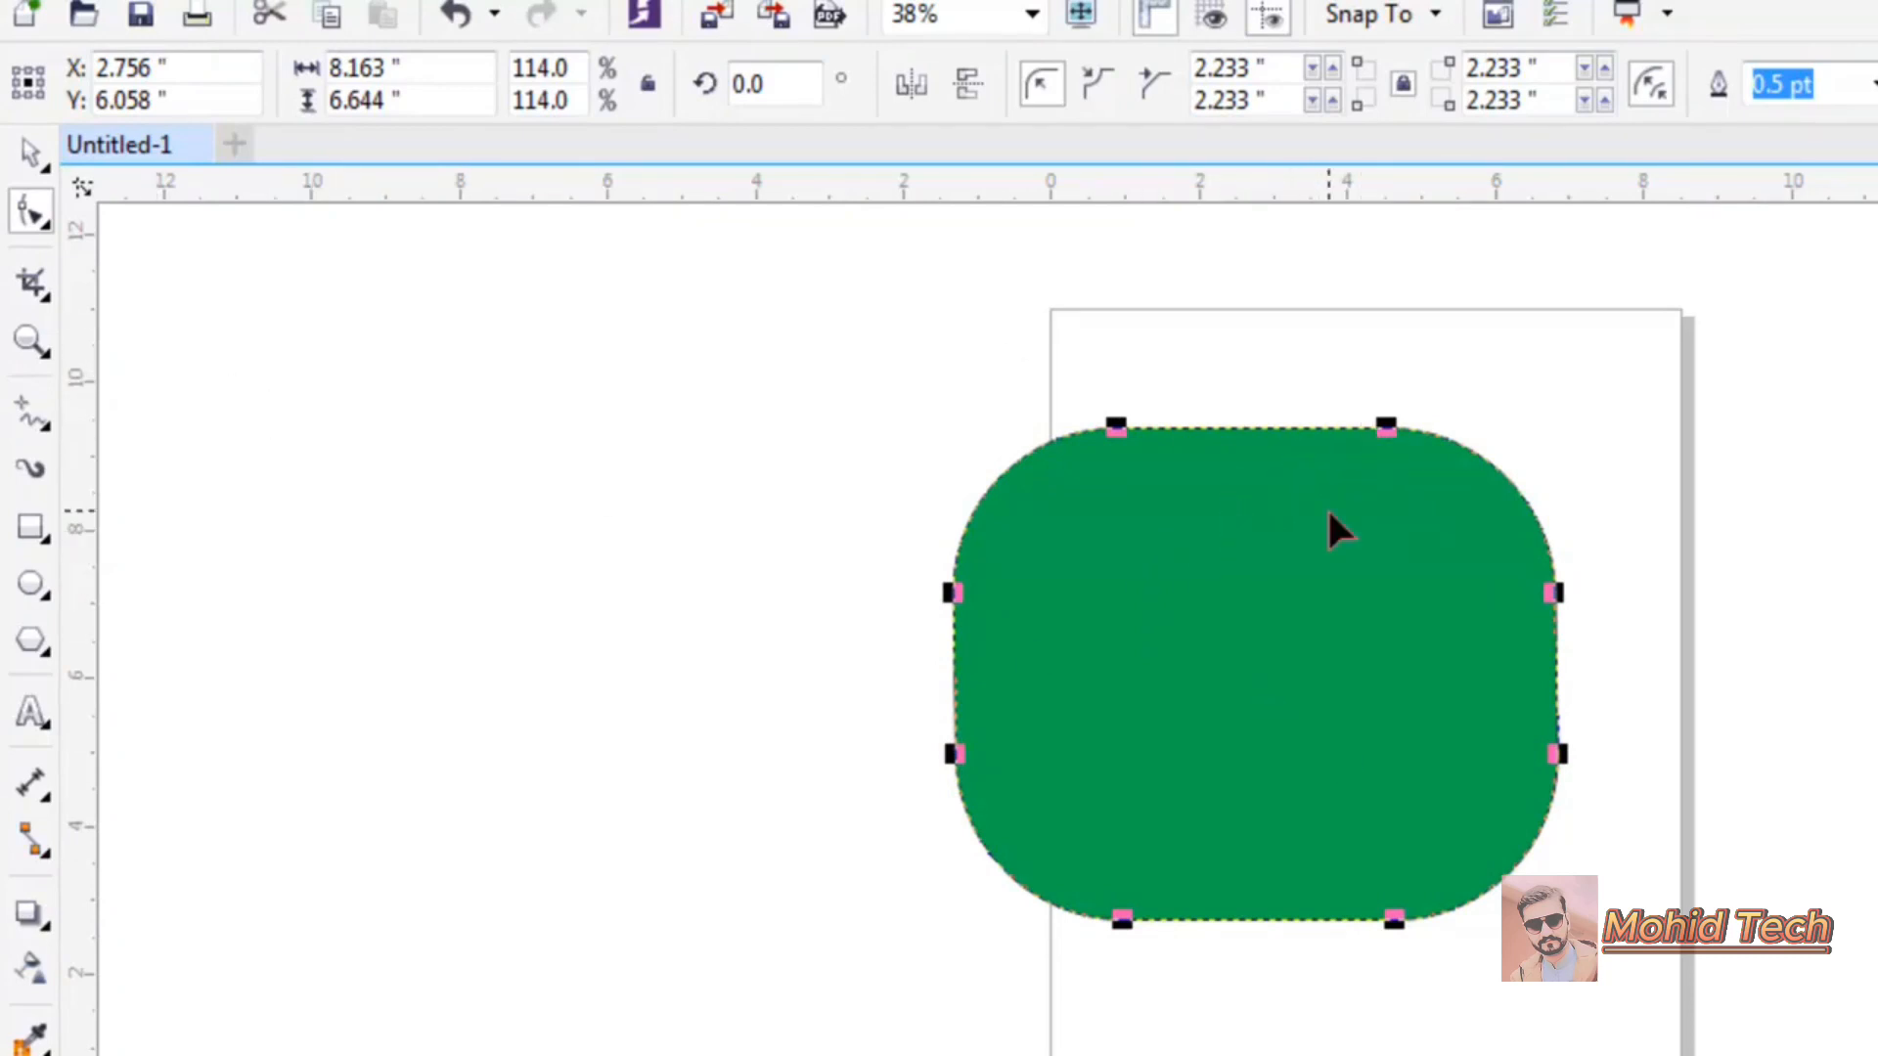
right_click(1303, 539)
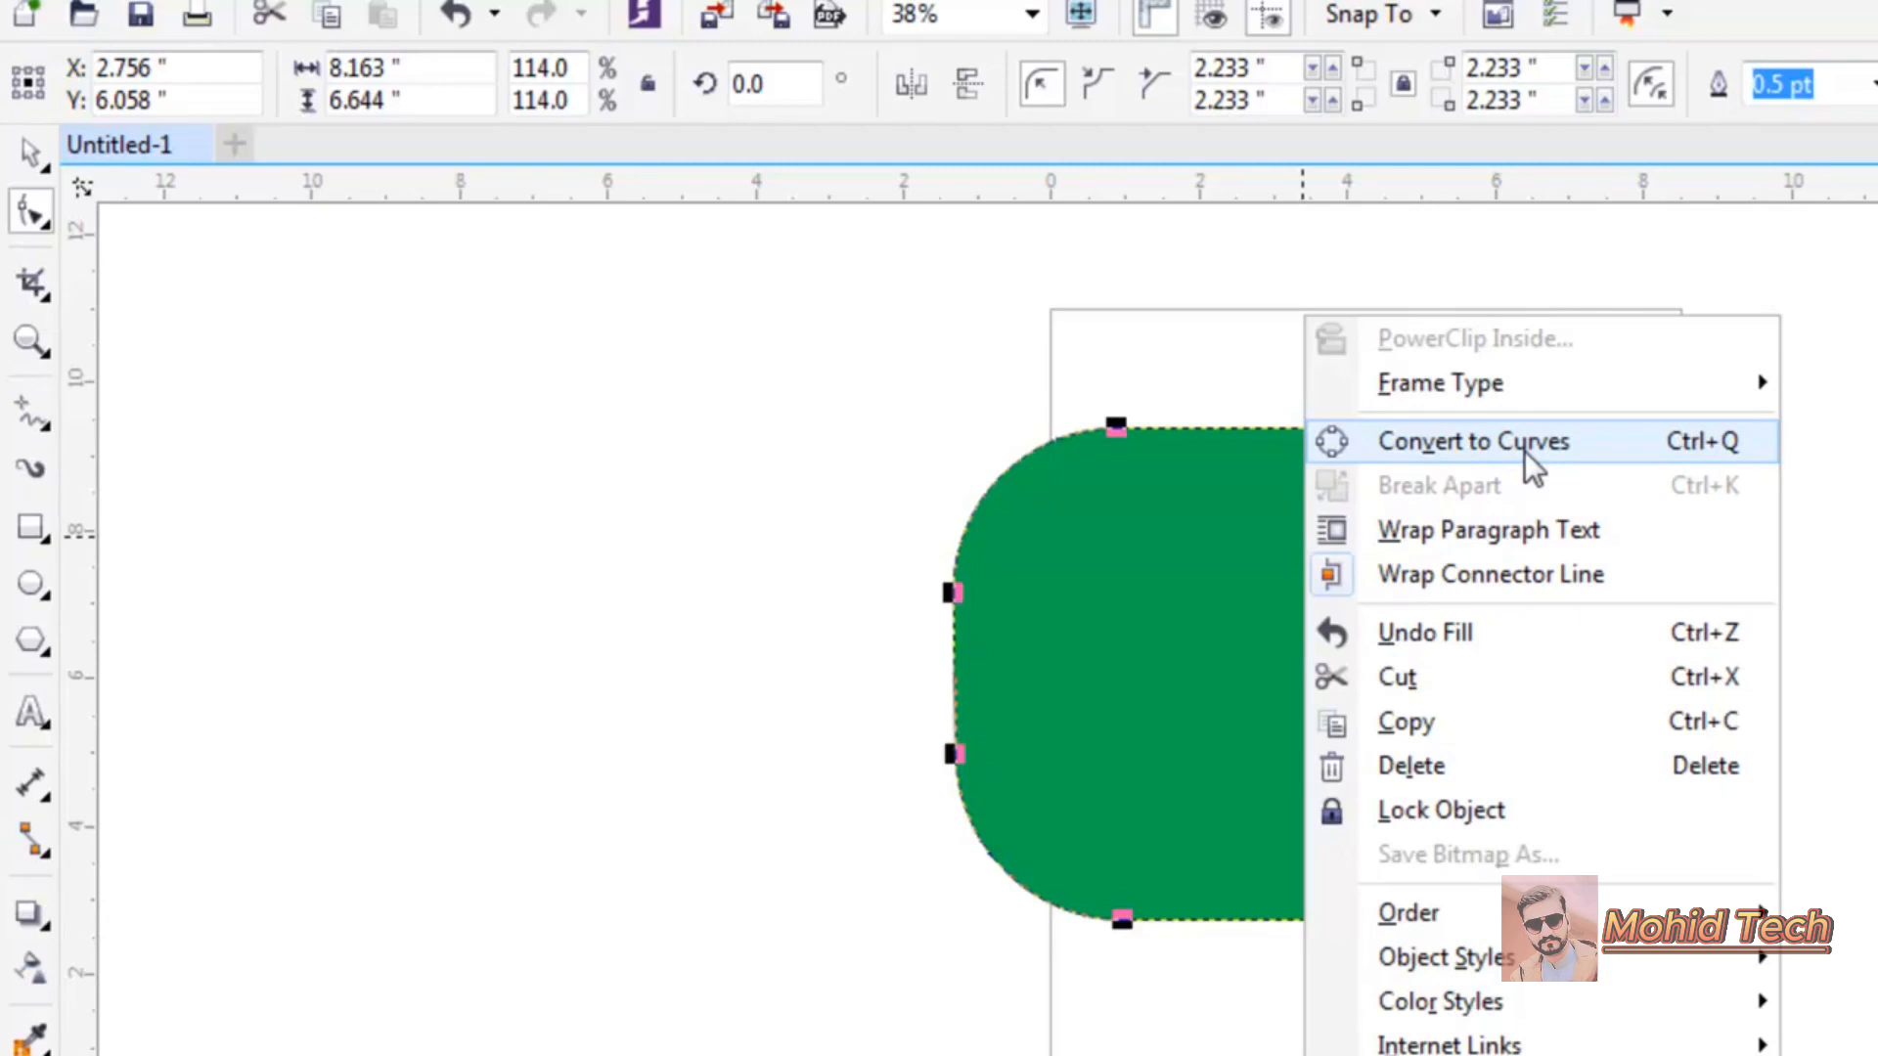
left_click(1080, 568)
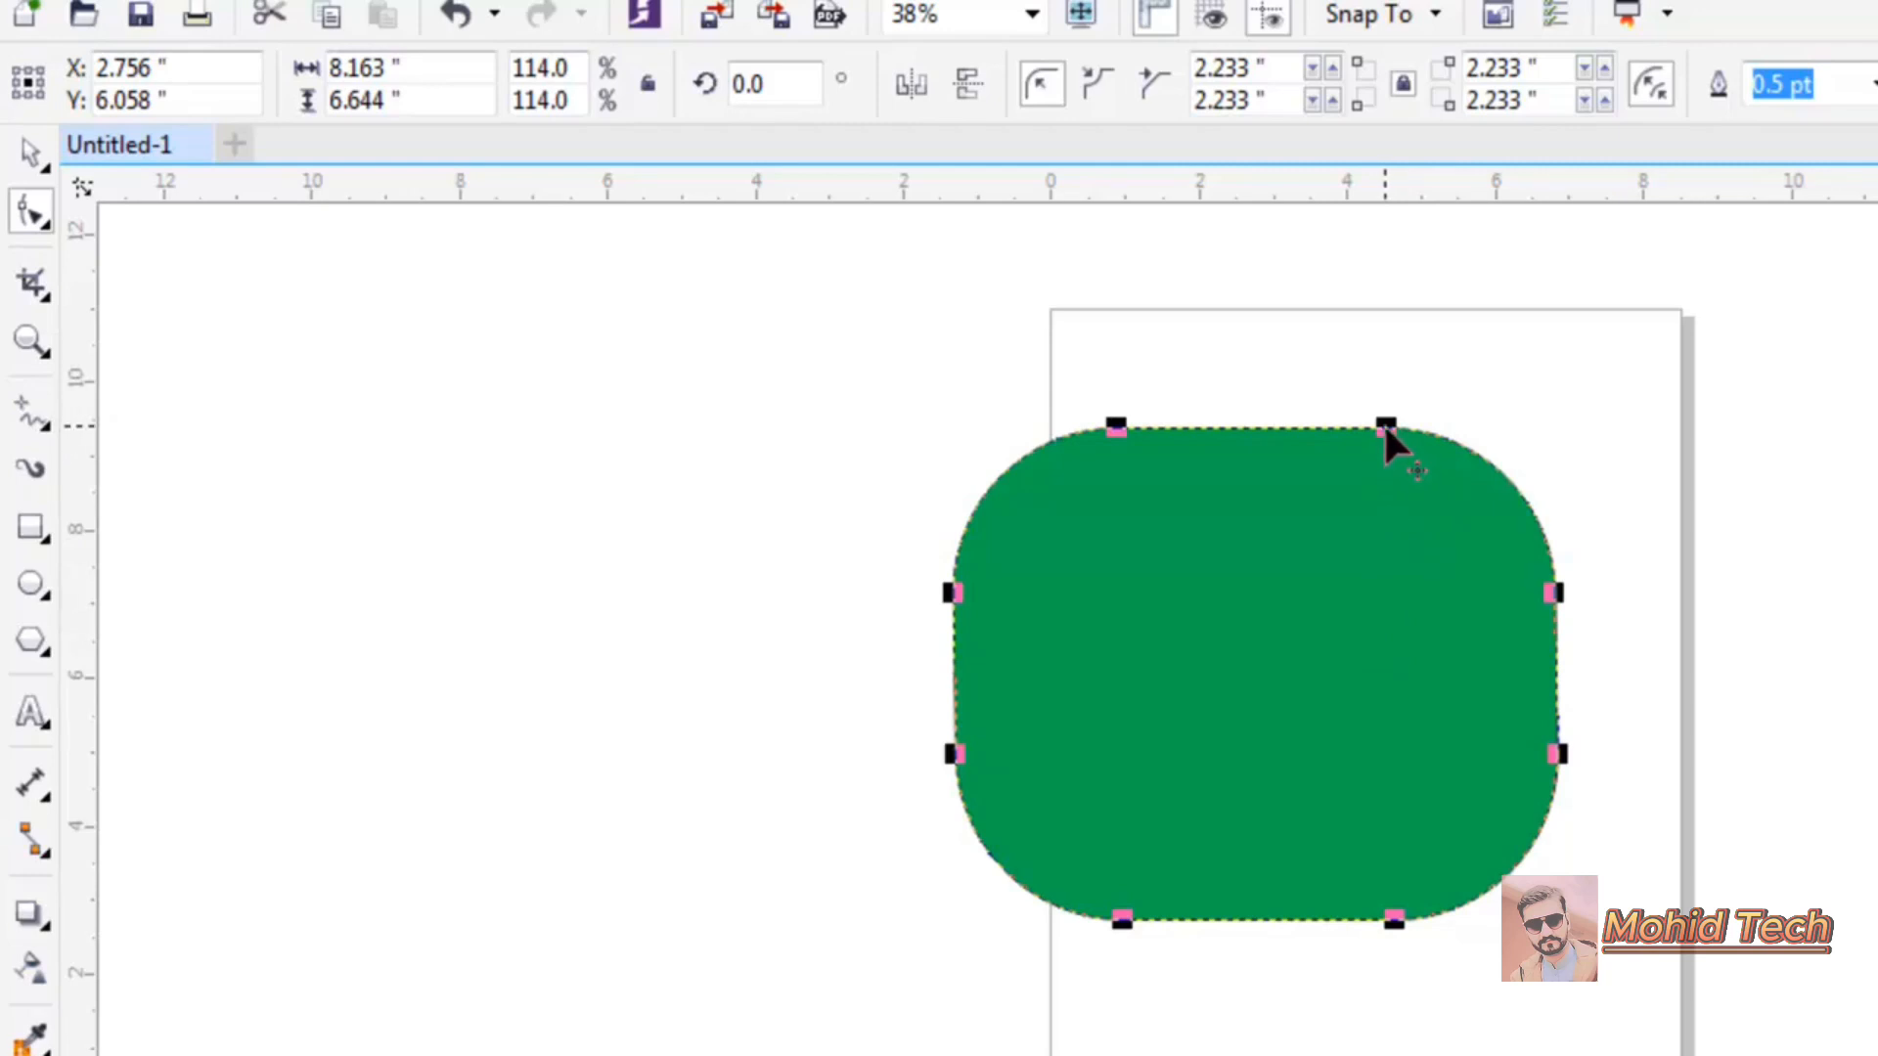
right_click(1328, 460)
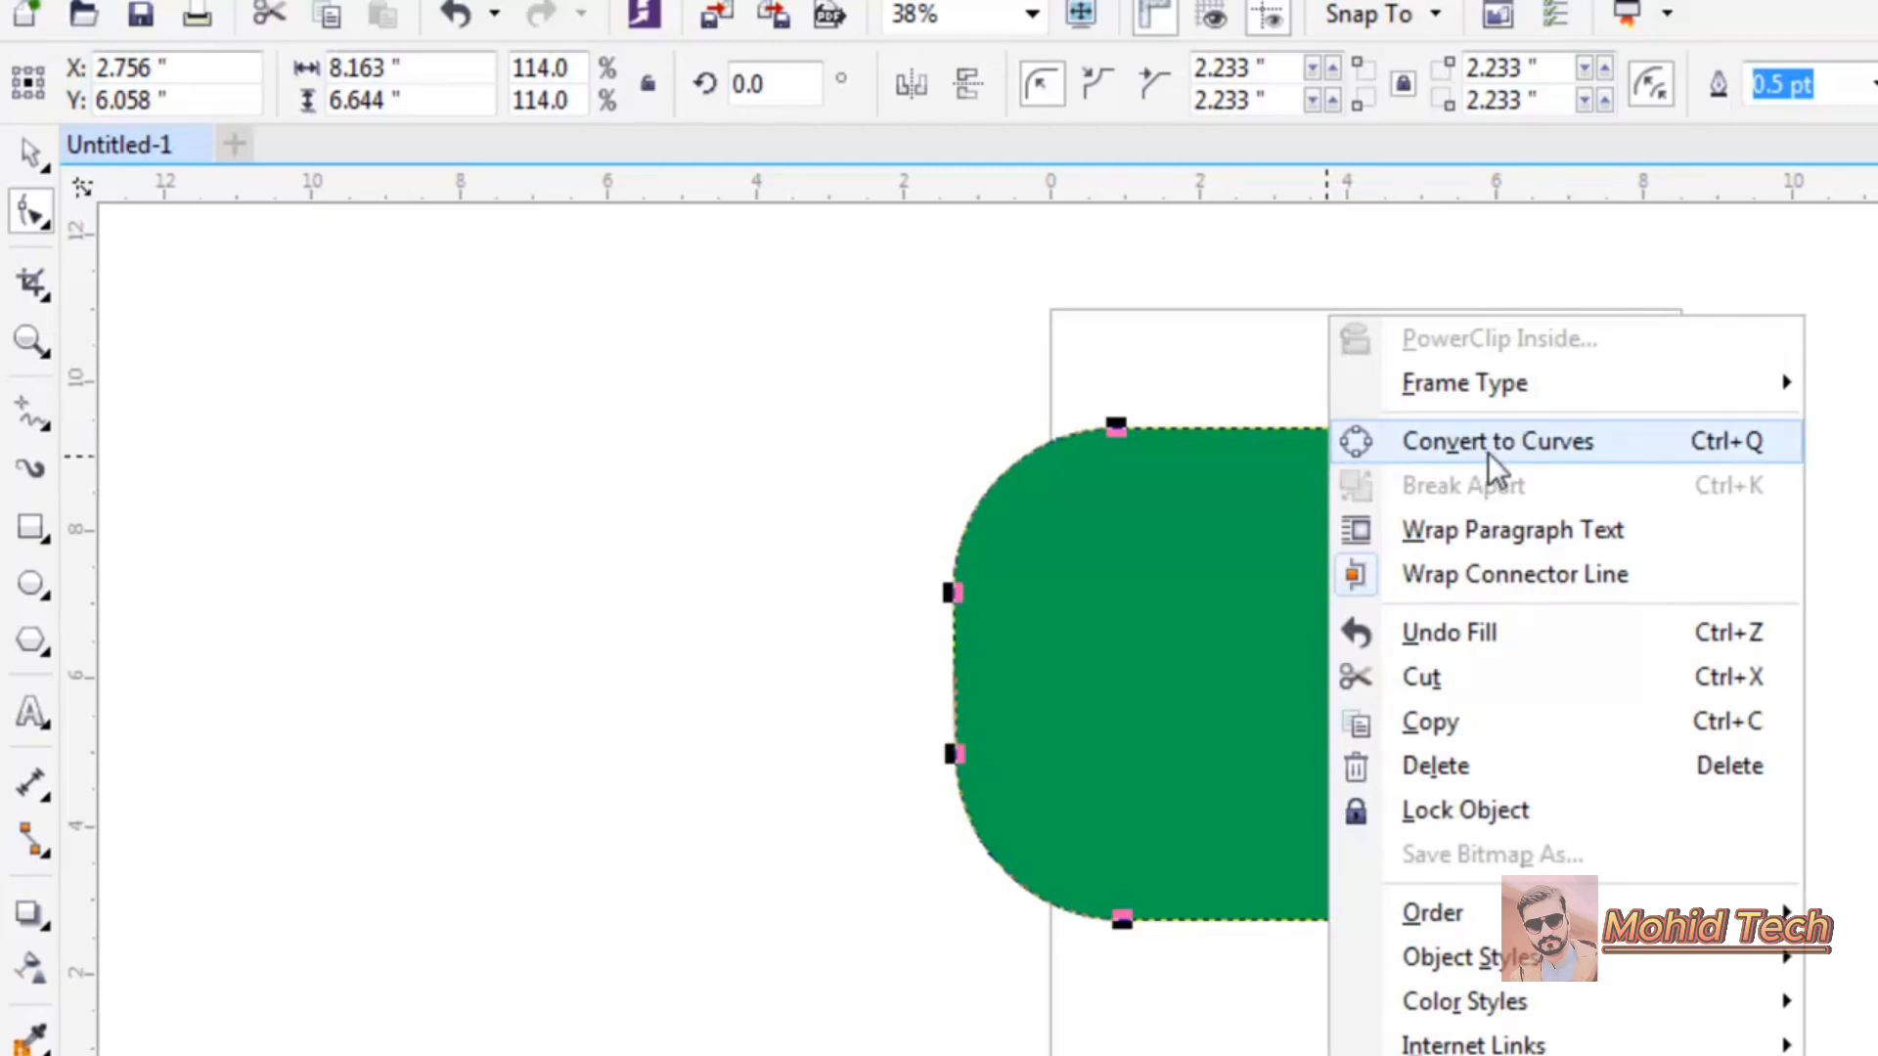
left_click(1526, 454)
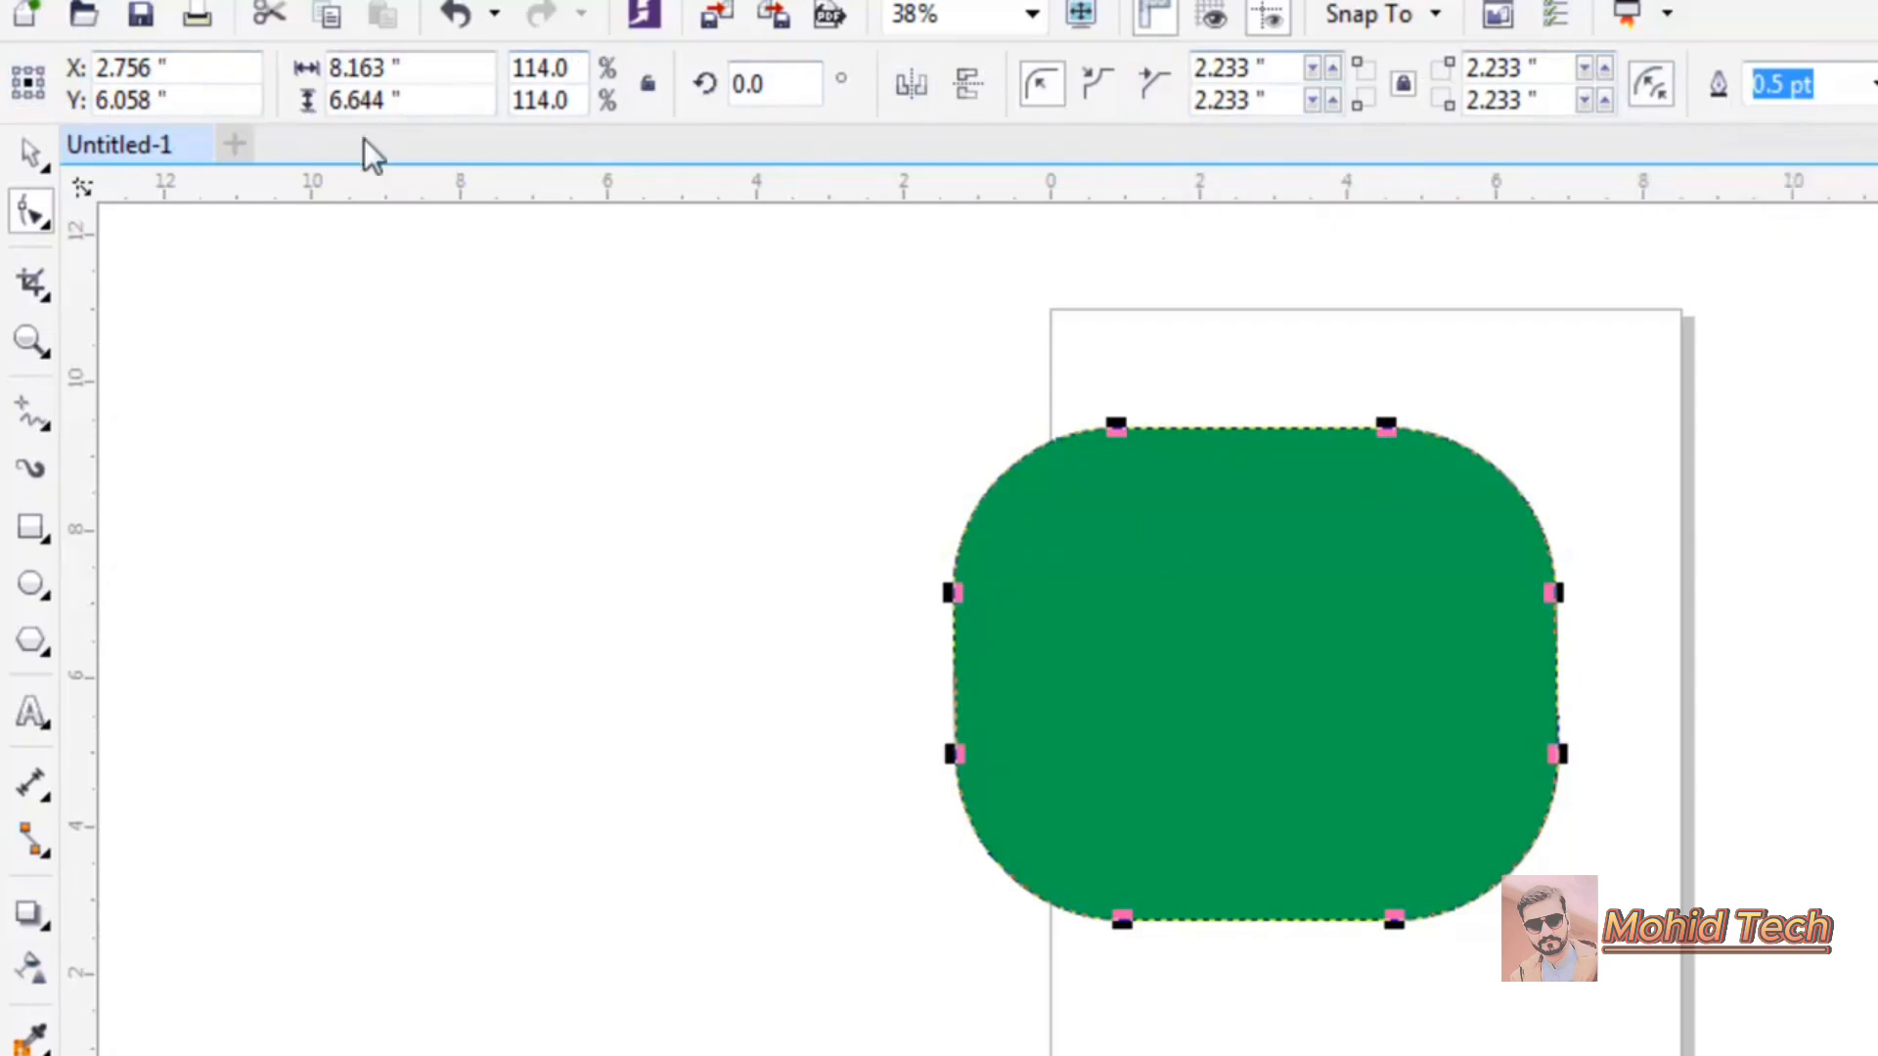
left_click_drag(167, 71, 72, 80)
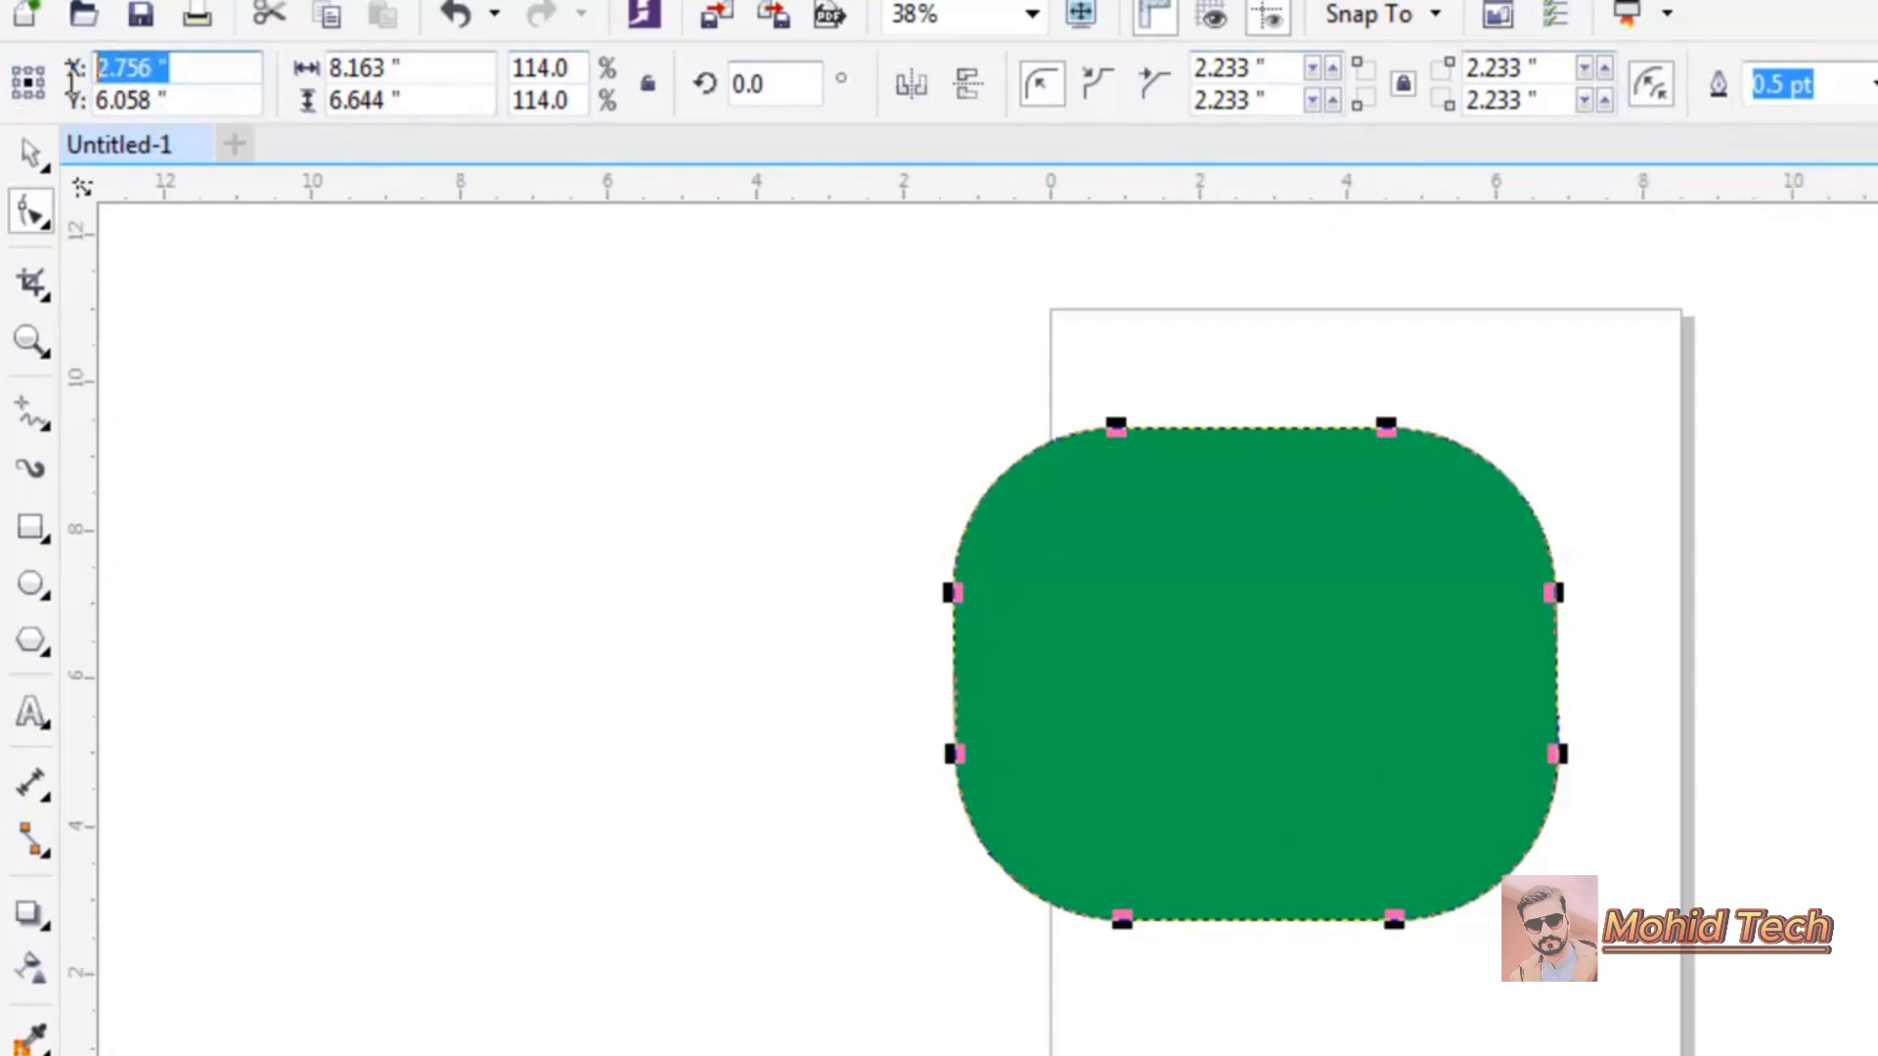
left_click_drag(402, 68, 318, 70)
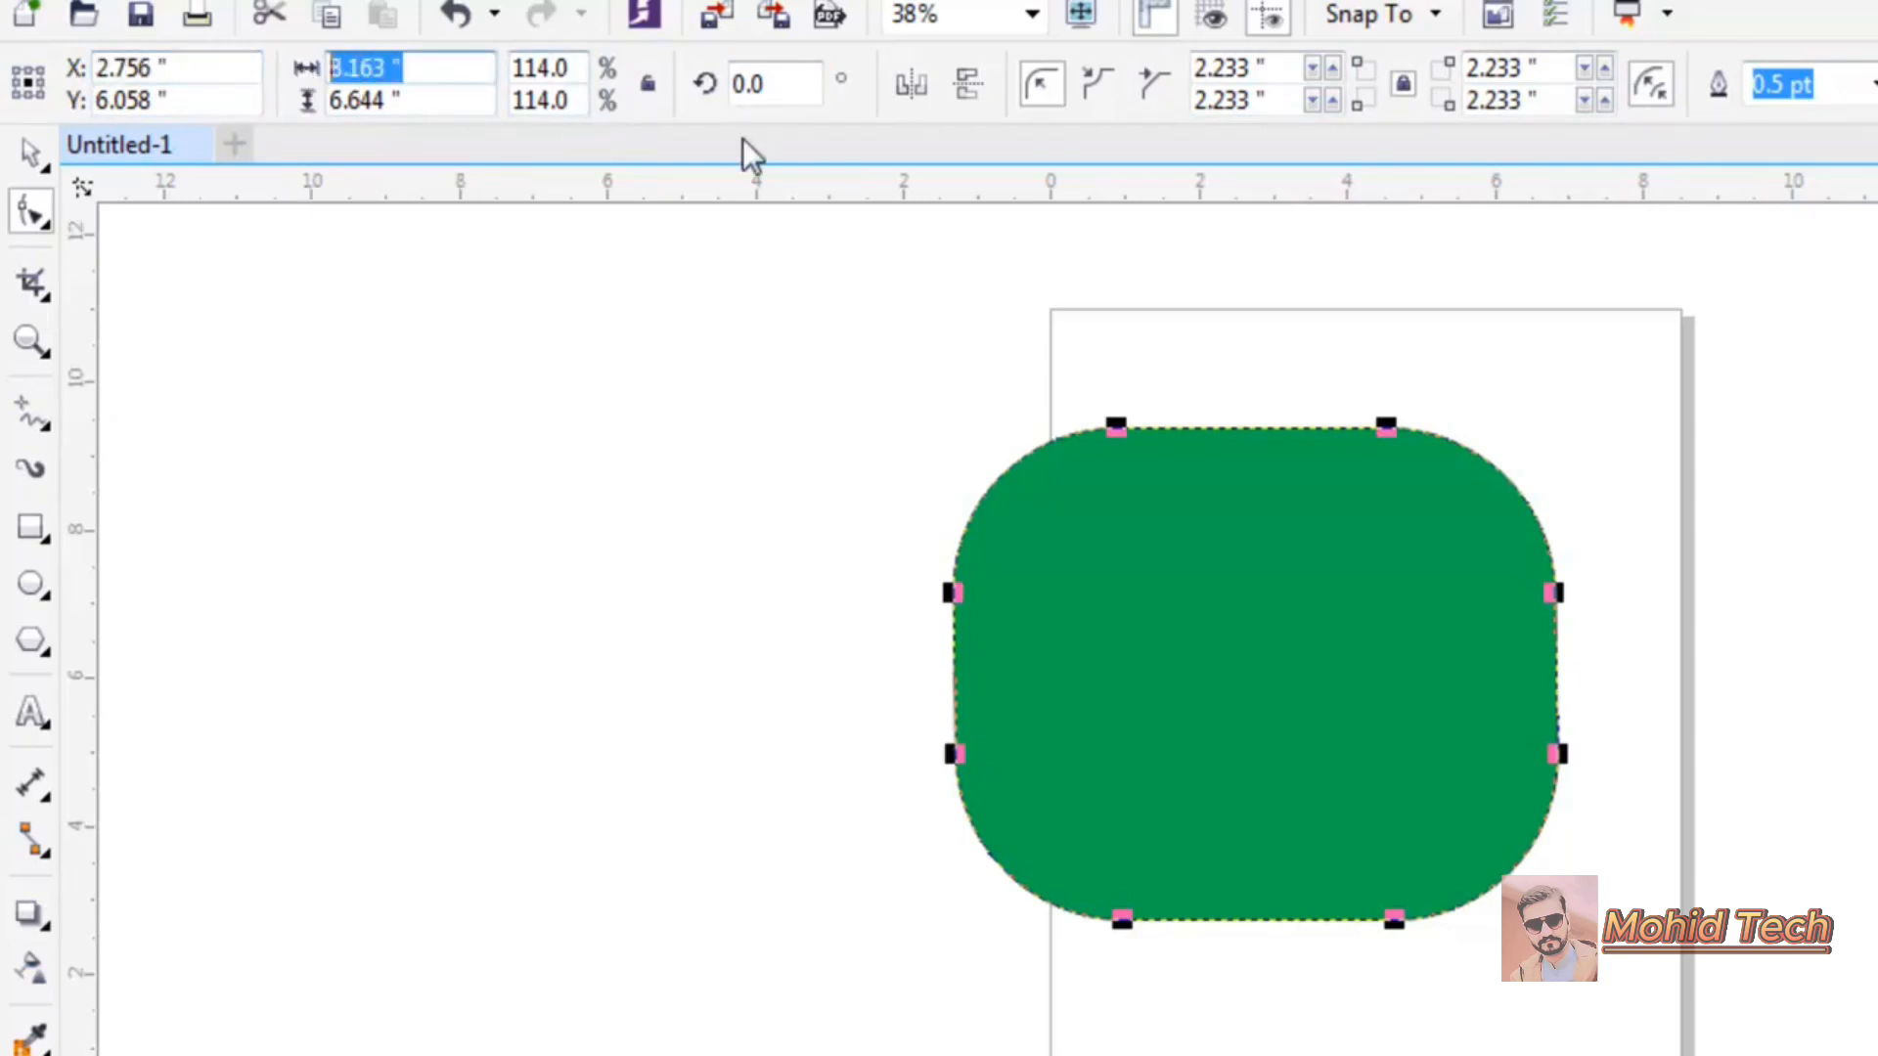
left_click_drag(787, 81, 701, 83)
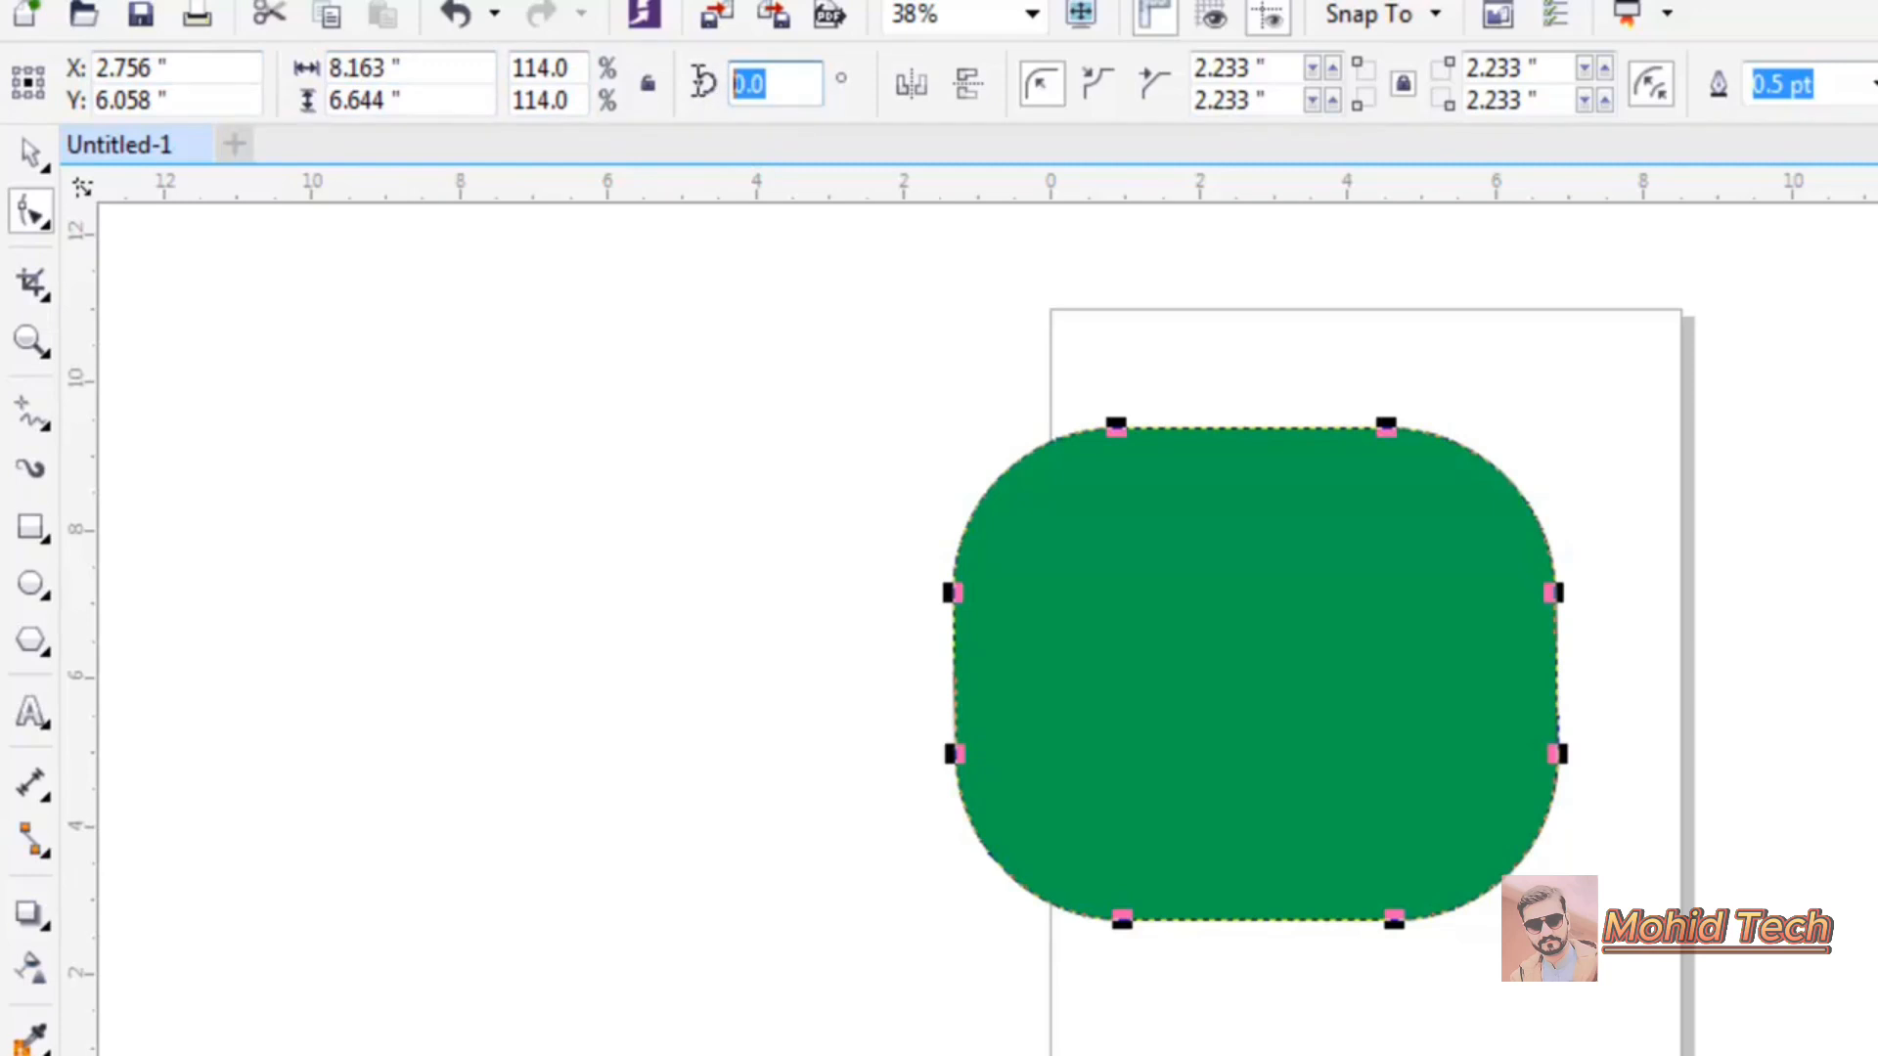
Try the scalloped and chamfered corner styles on the green rectangle and return it to round corners.
left_click(1097, 84)
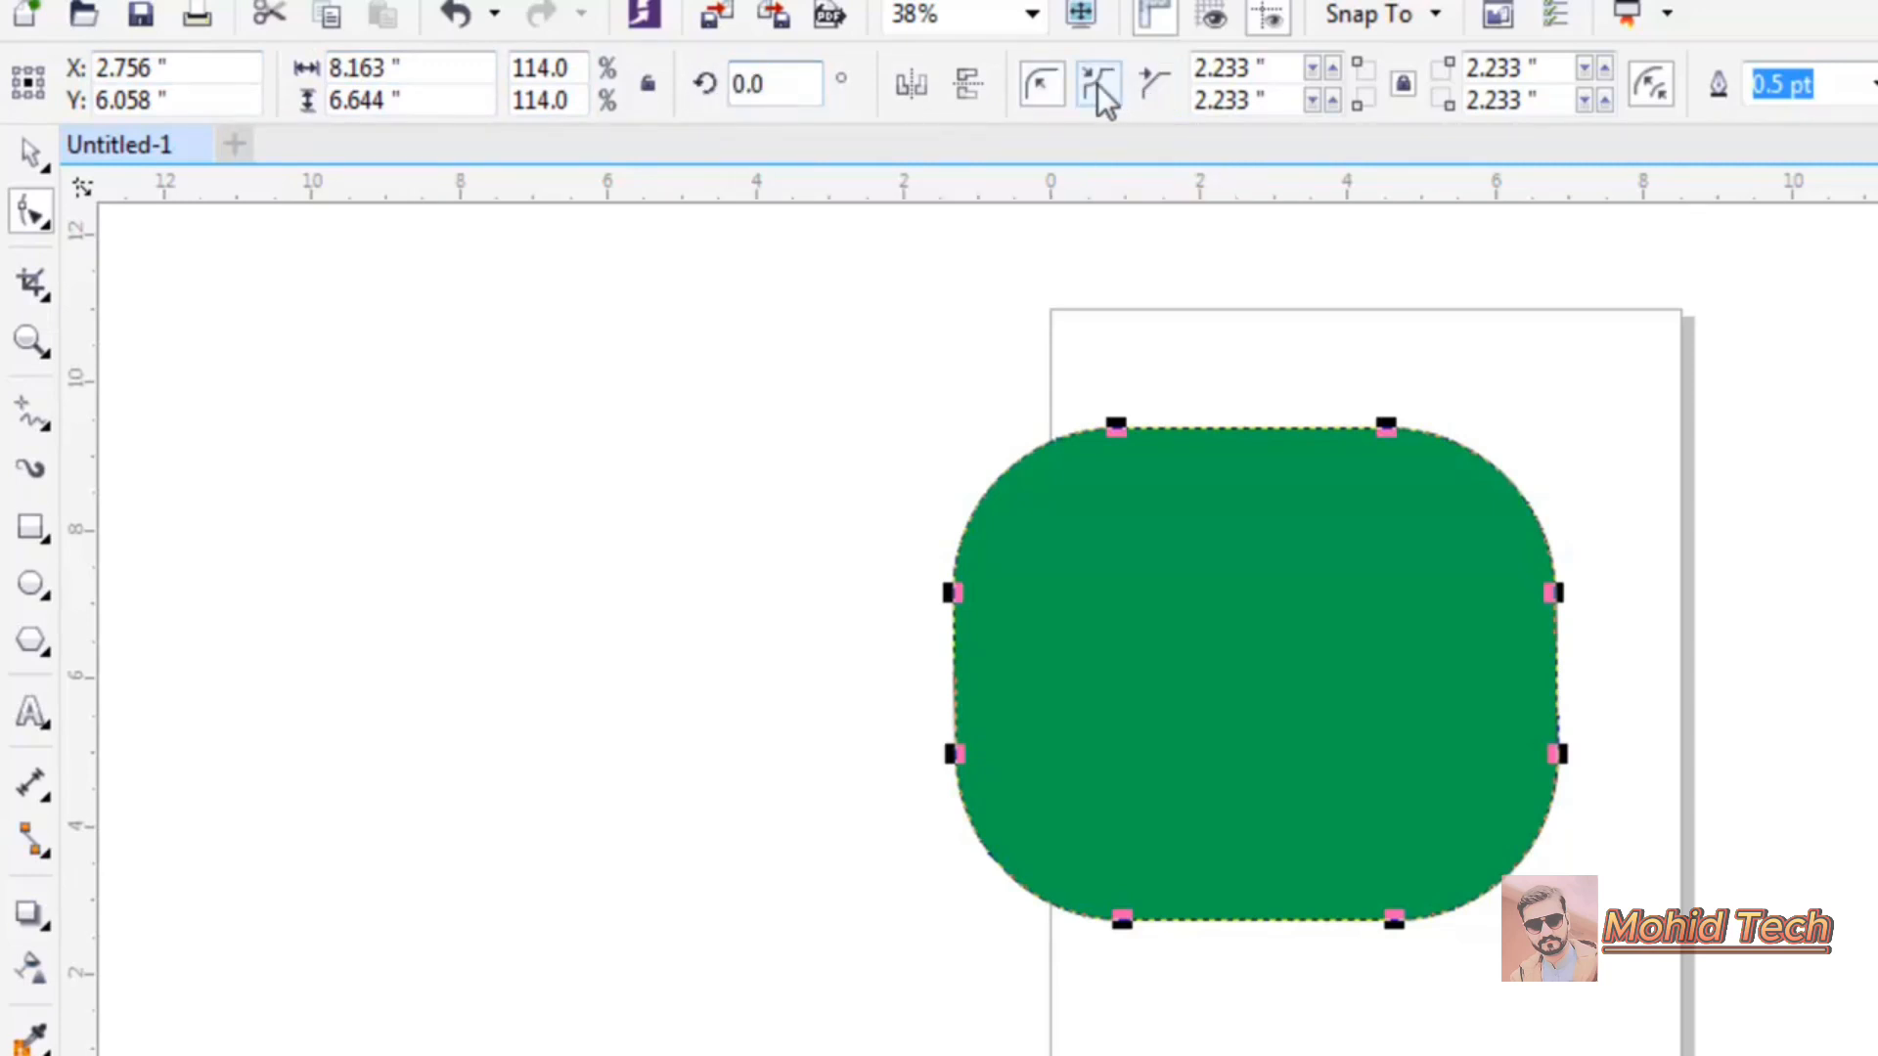
left_click(1147, 86)
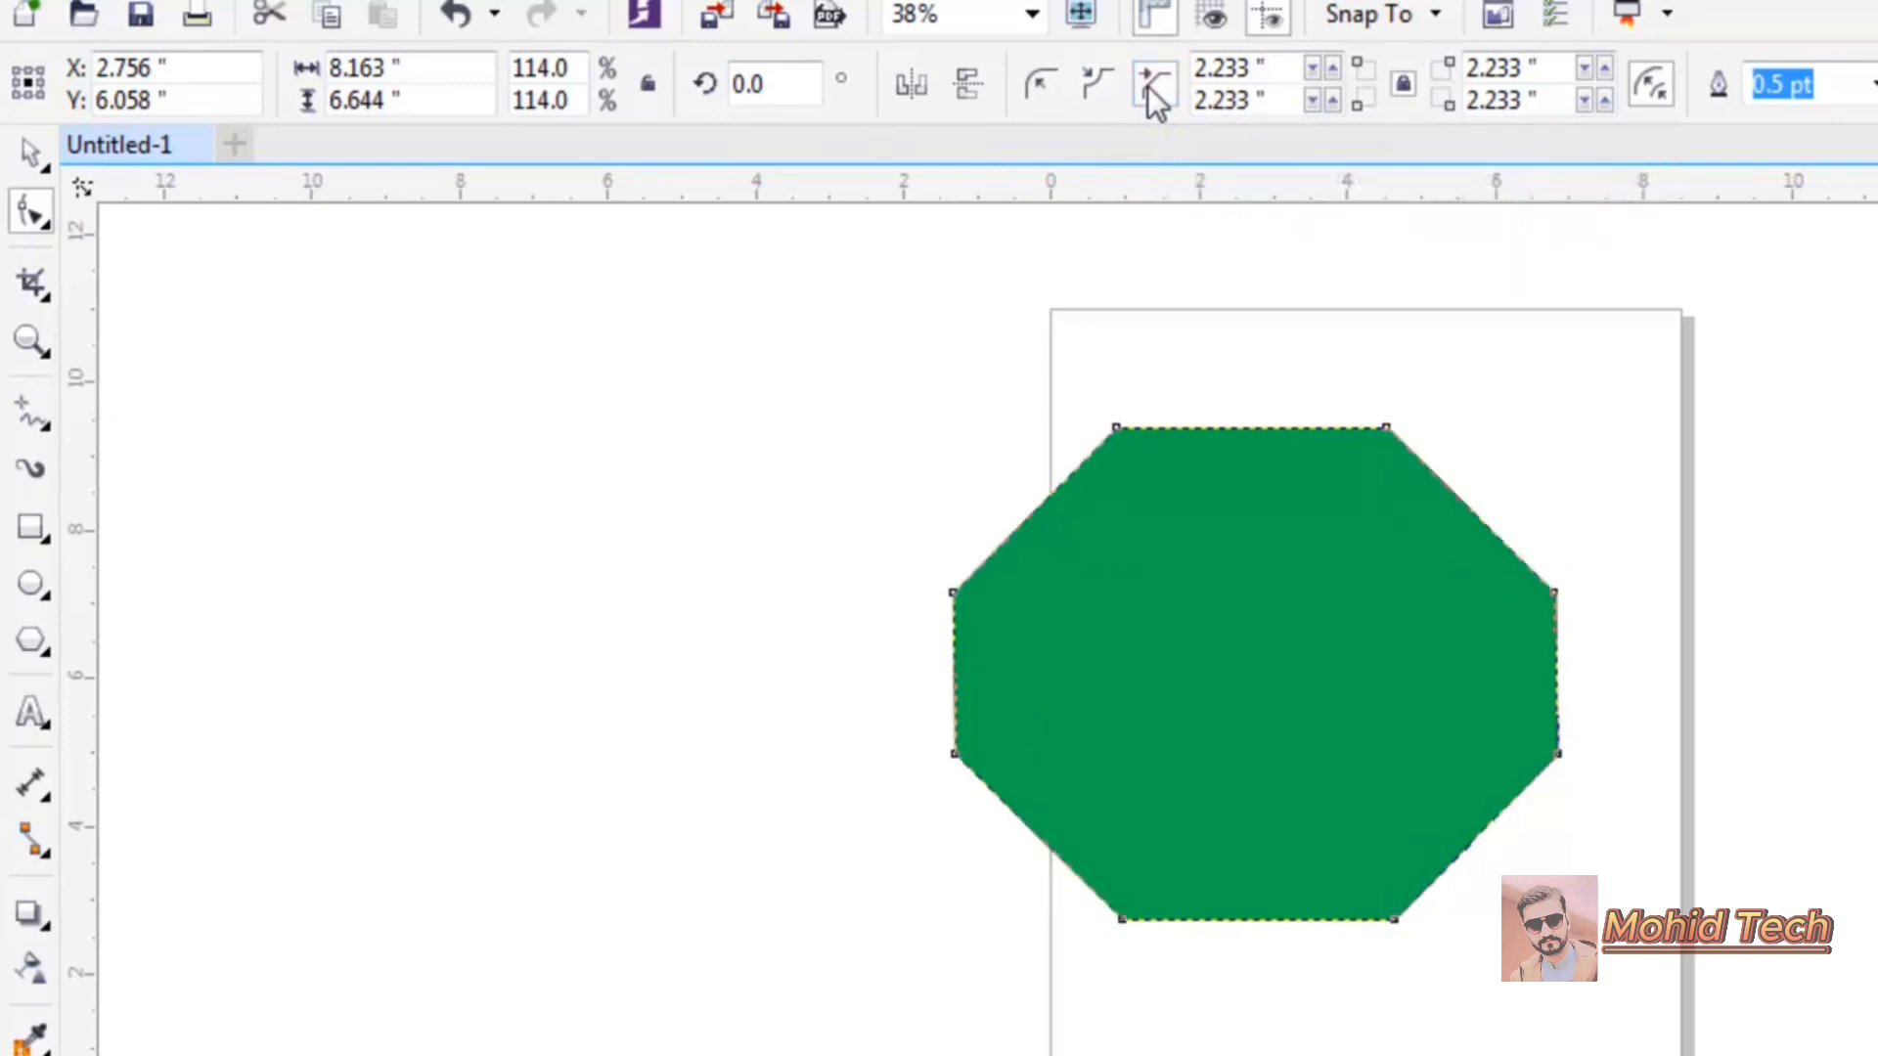
left_click(1040, 86)
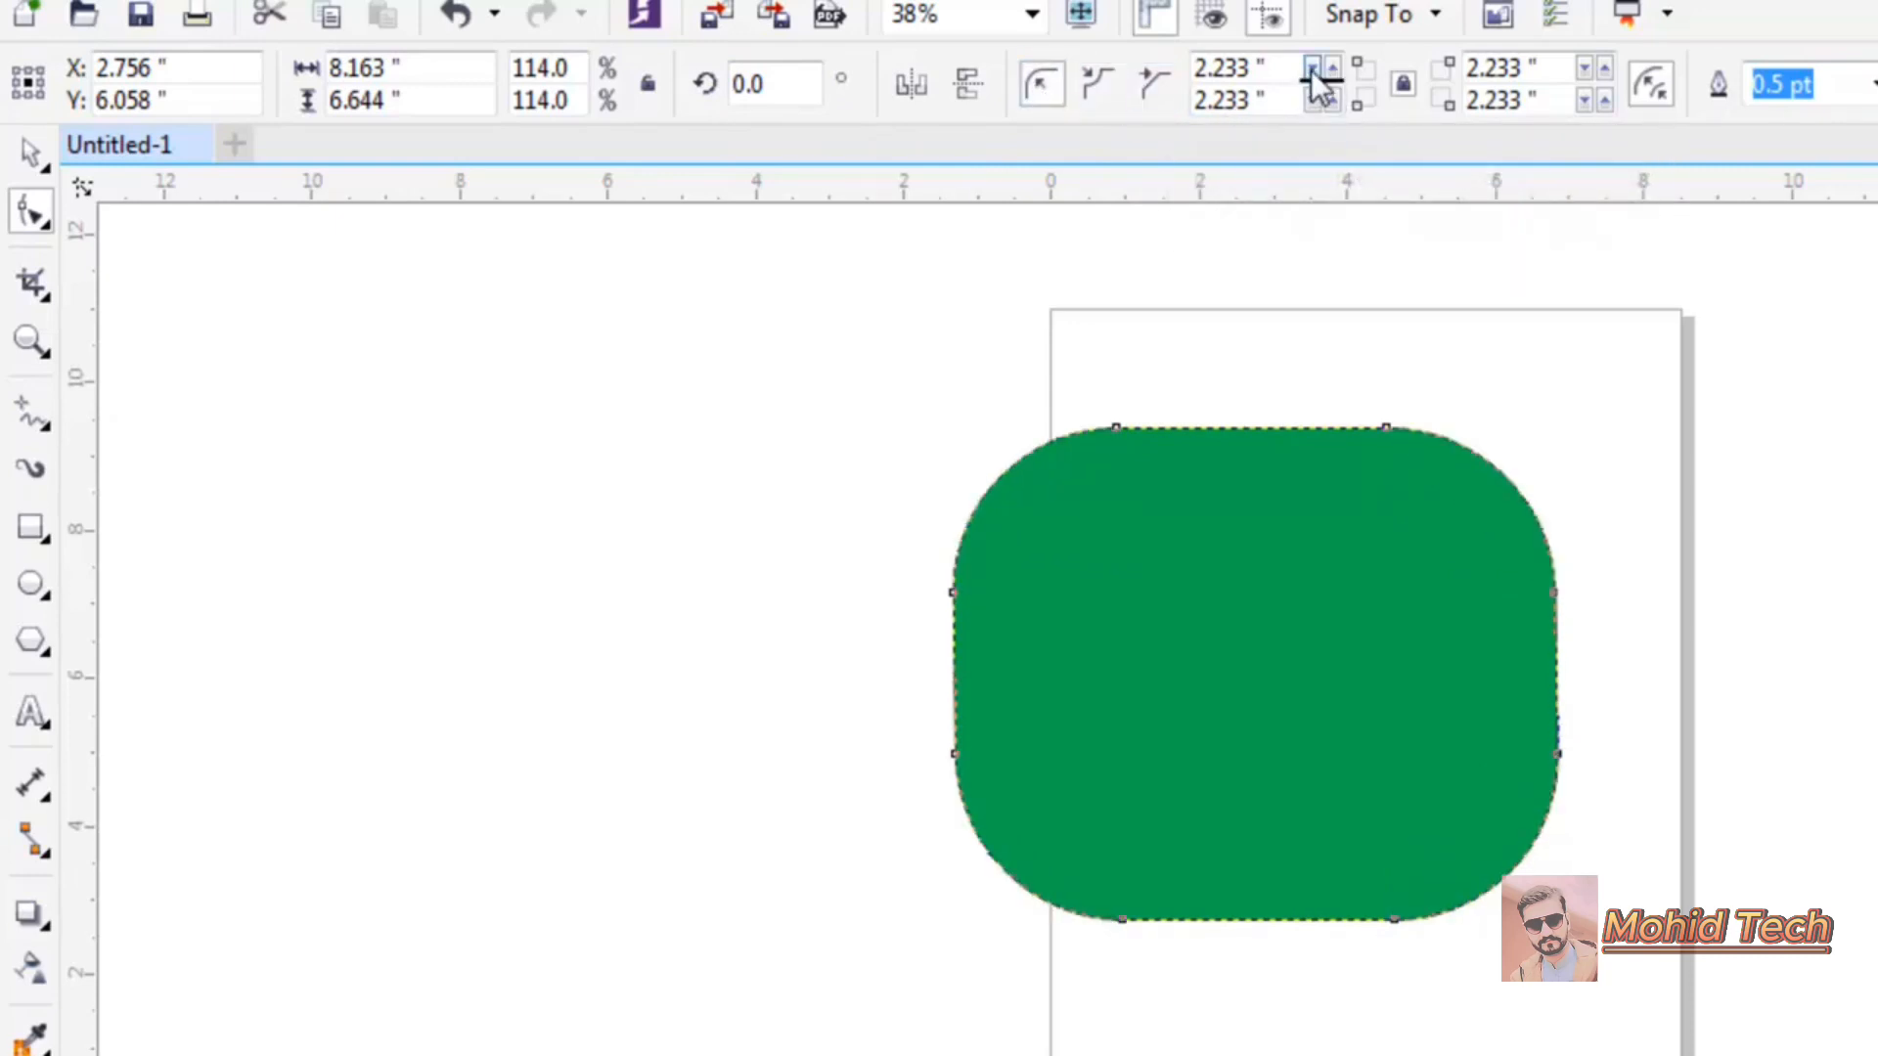
Reduce all corner radii of the green rectangle to 2.193 inches and convert the shape to curves.
left_click_drag(1316, 83, 1312, 92)
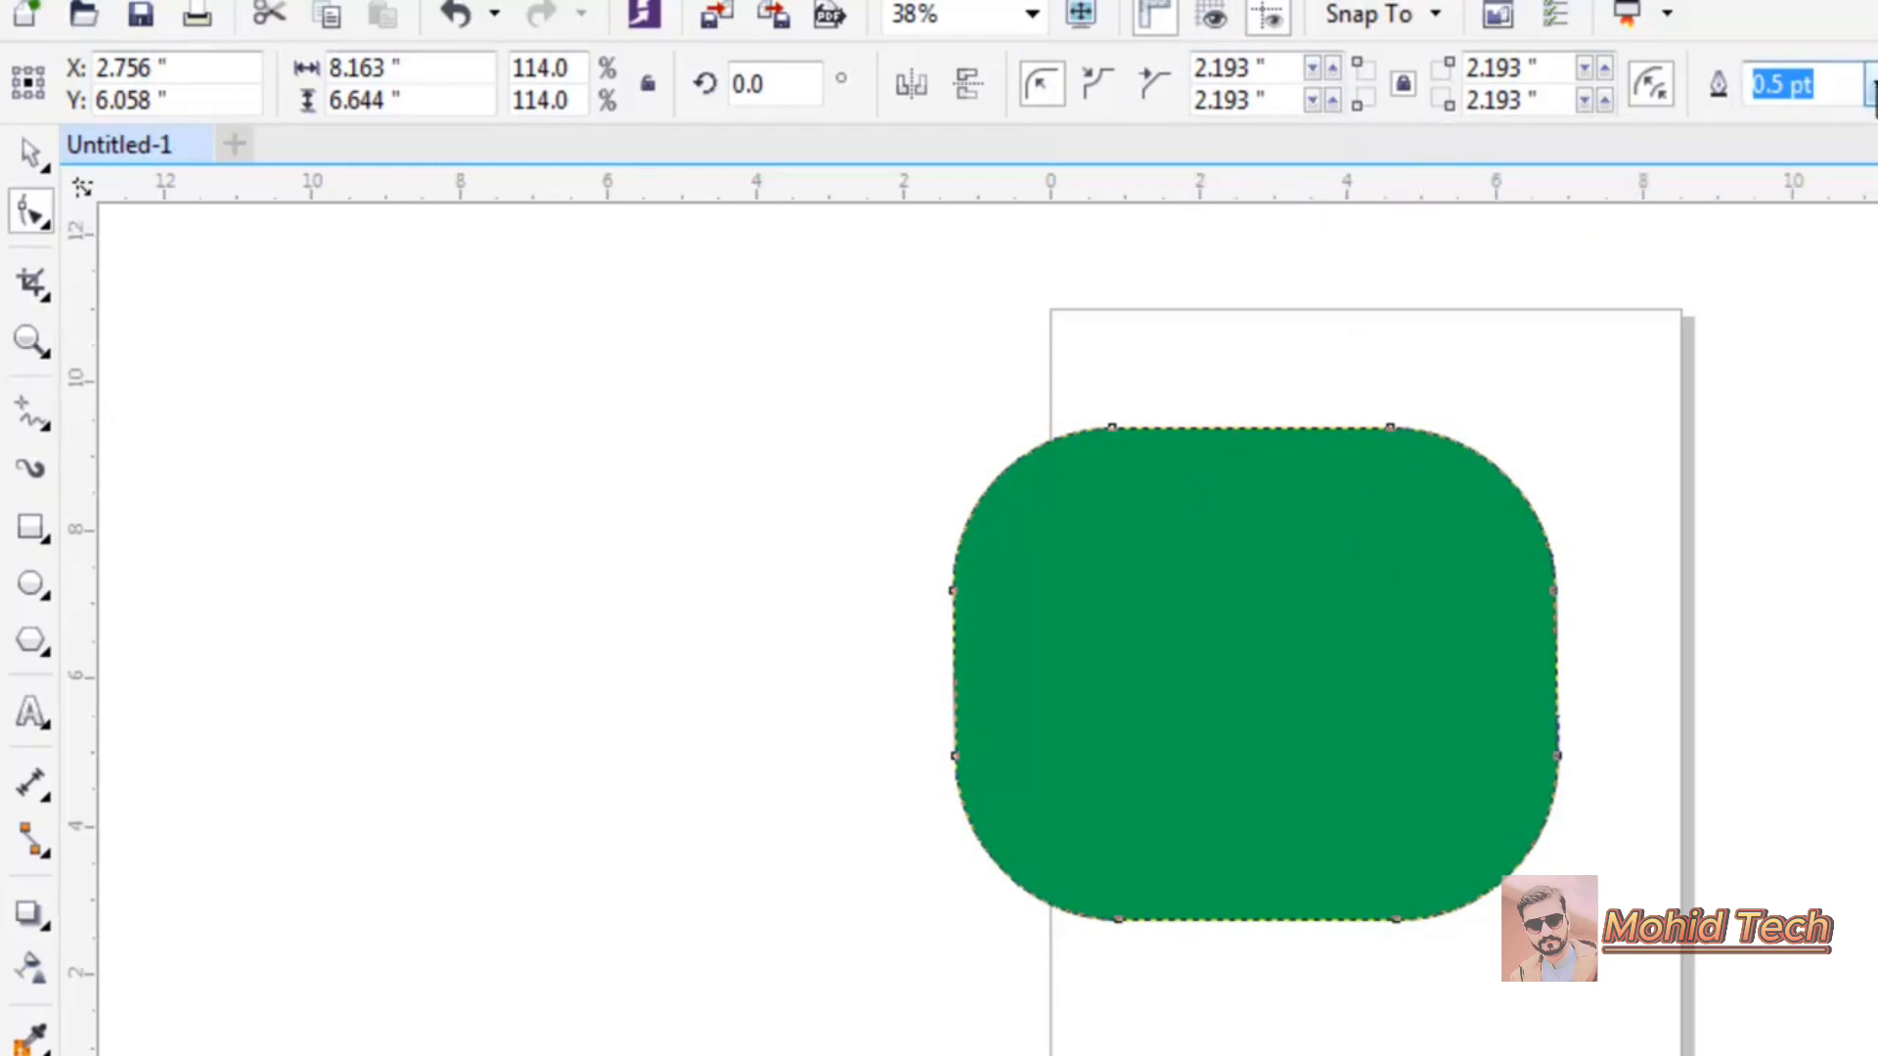
left_click(1871, 86)
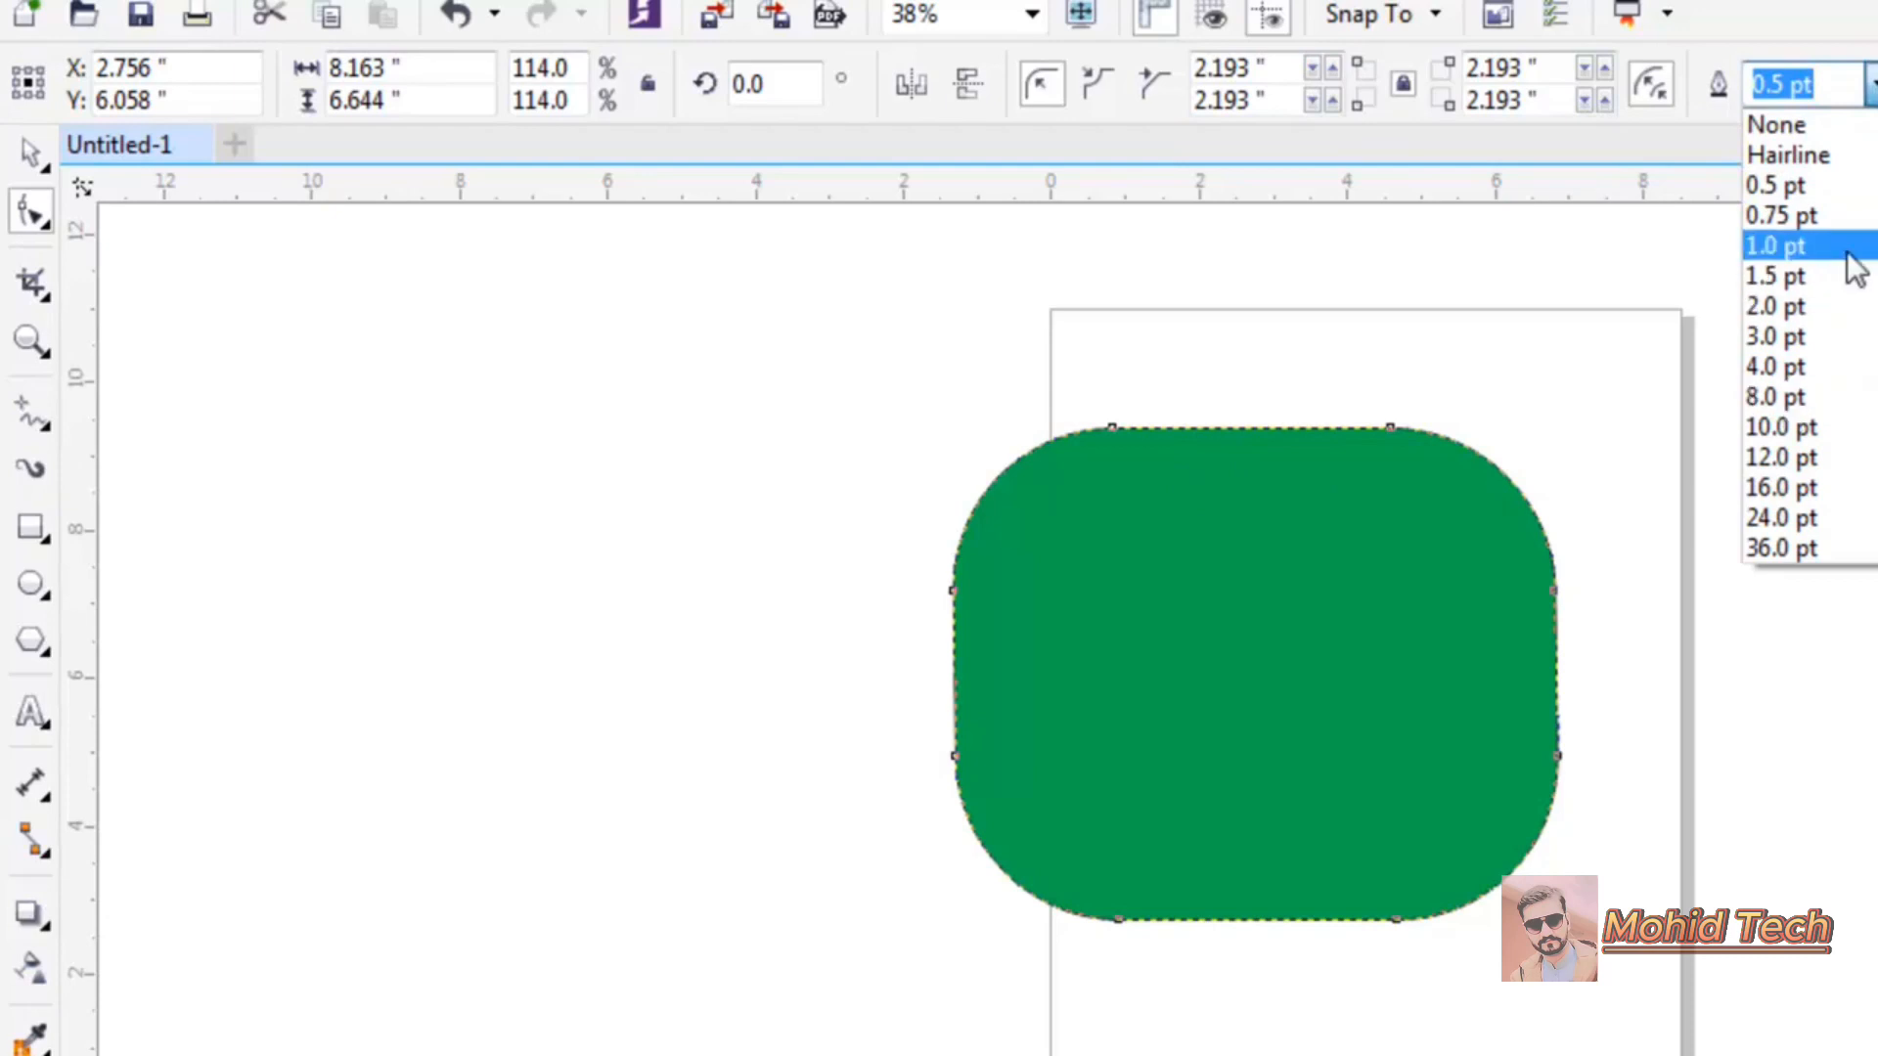
left_click(1871, 88)
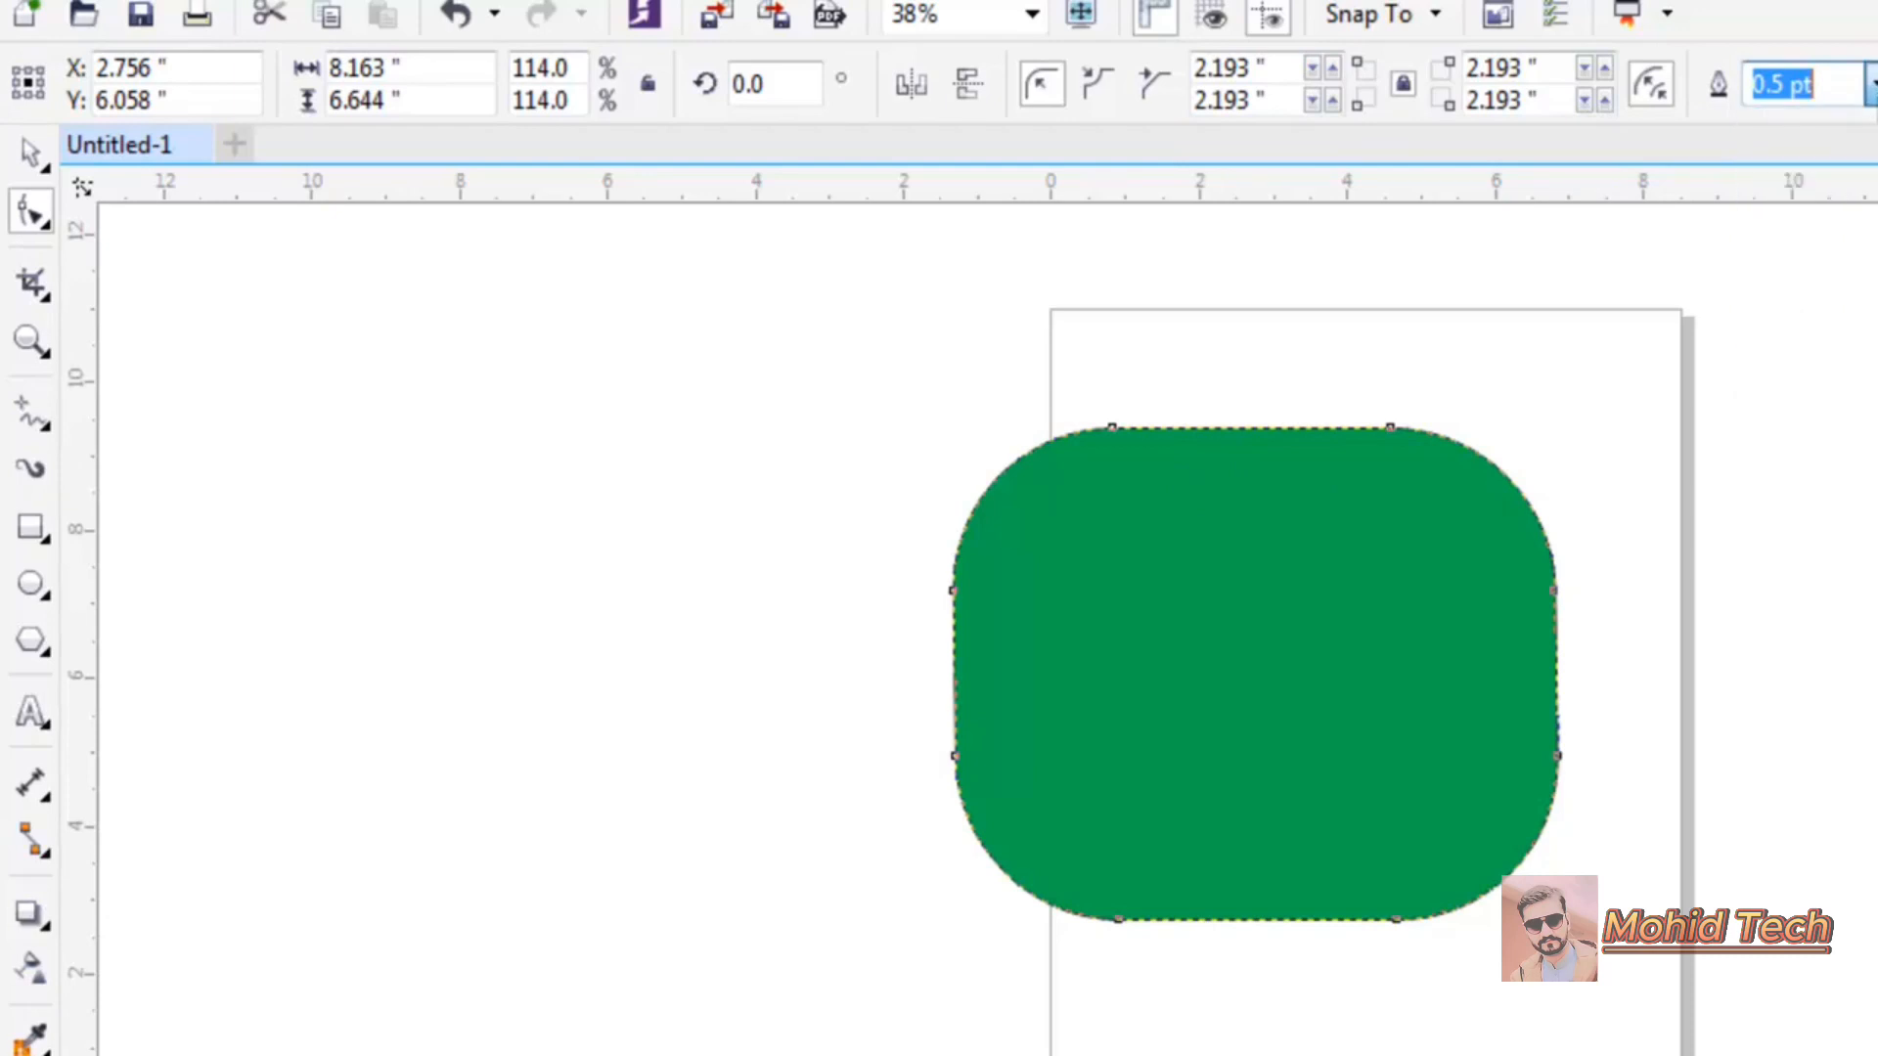
right_click(1257, 549)
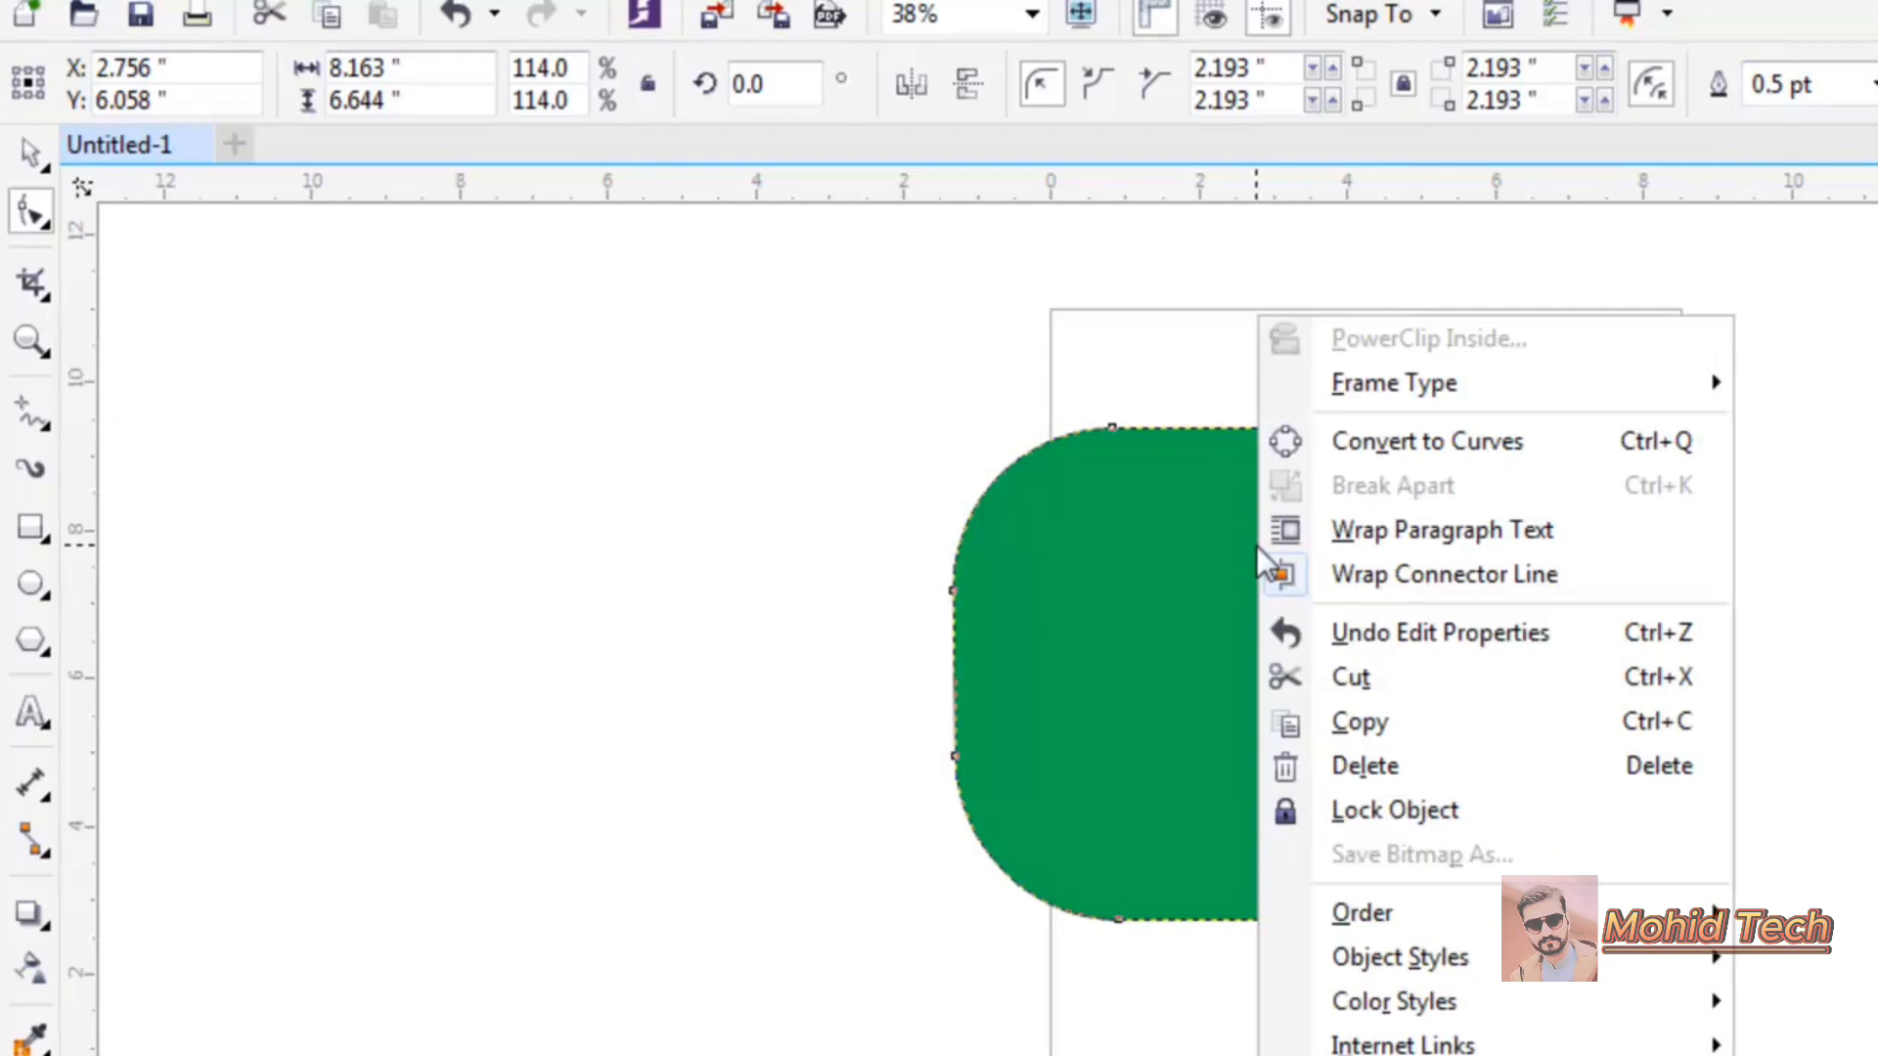
left_click(1482, 440)
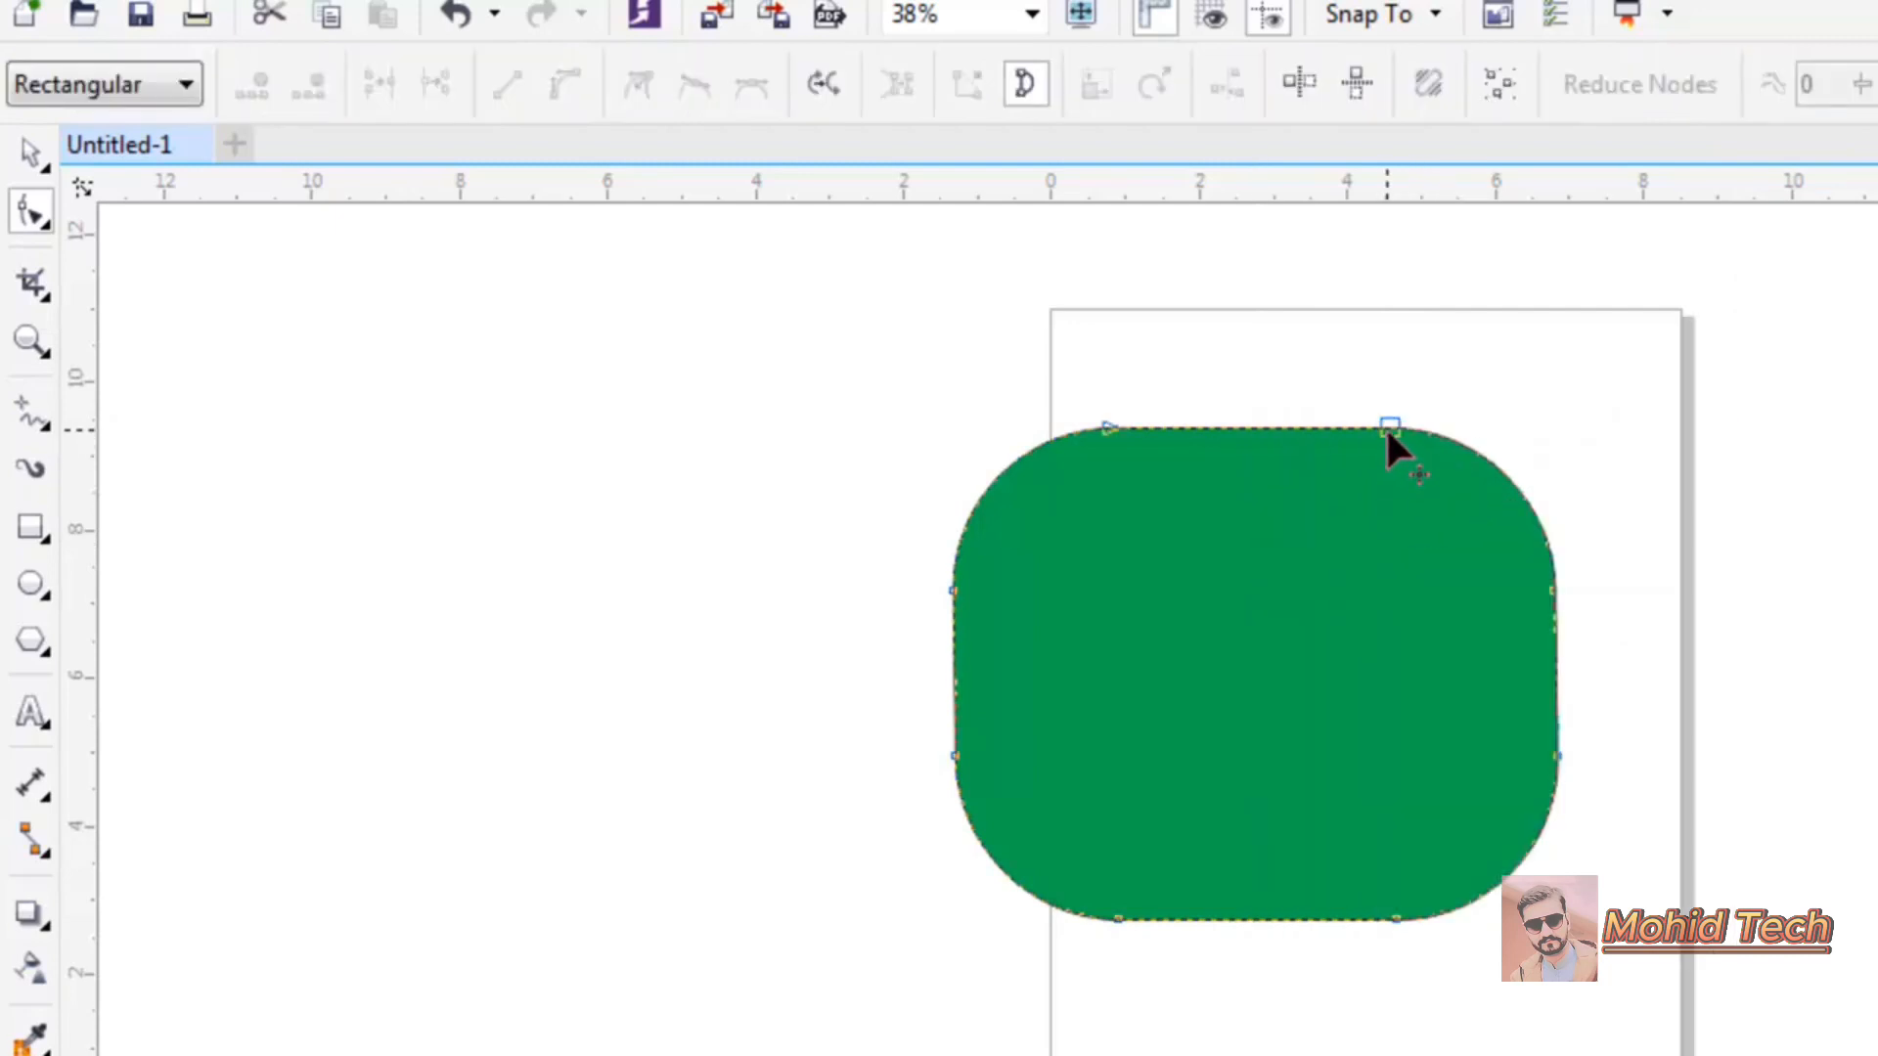
Reshape the green curve by pulling its upper-right node and both left-side nodes outward and both right-side nodes inward.
left_click_drag(1385, 426, 1670, 335)
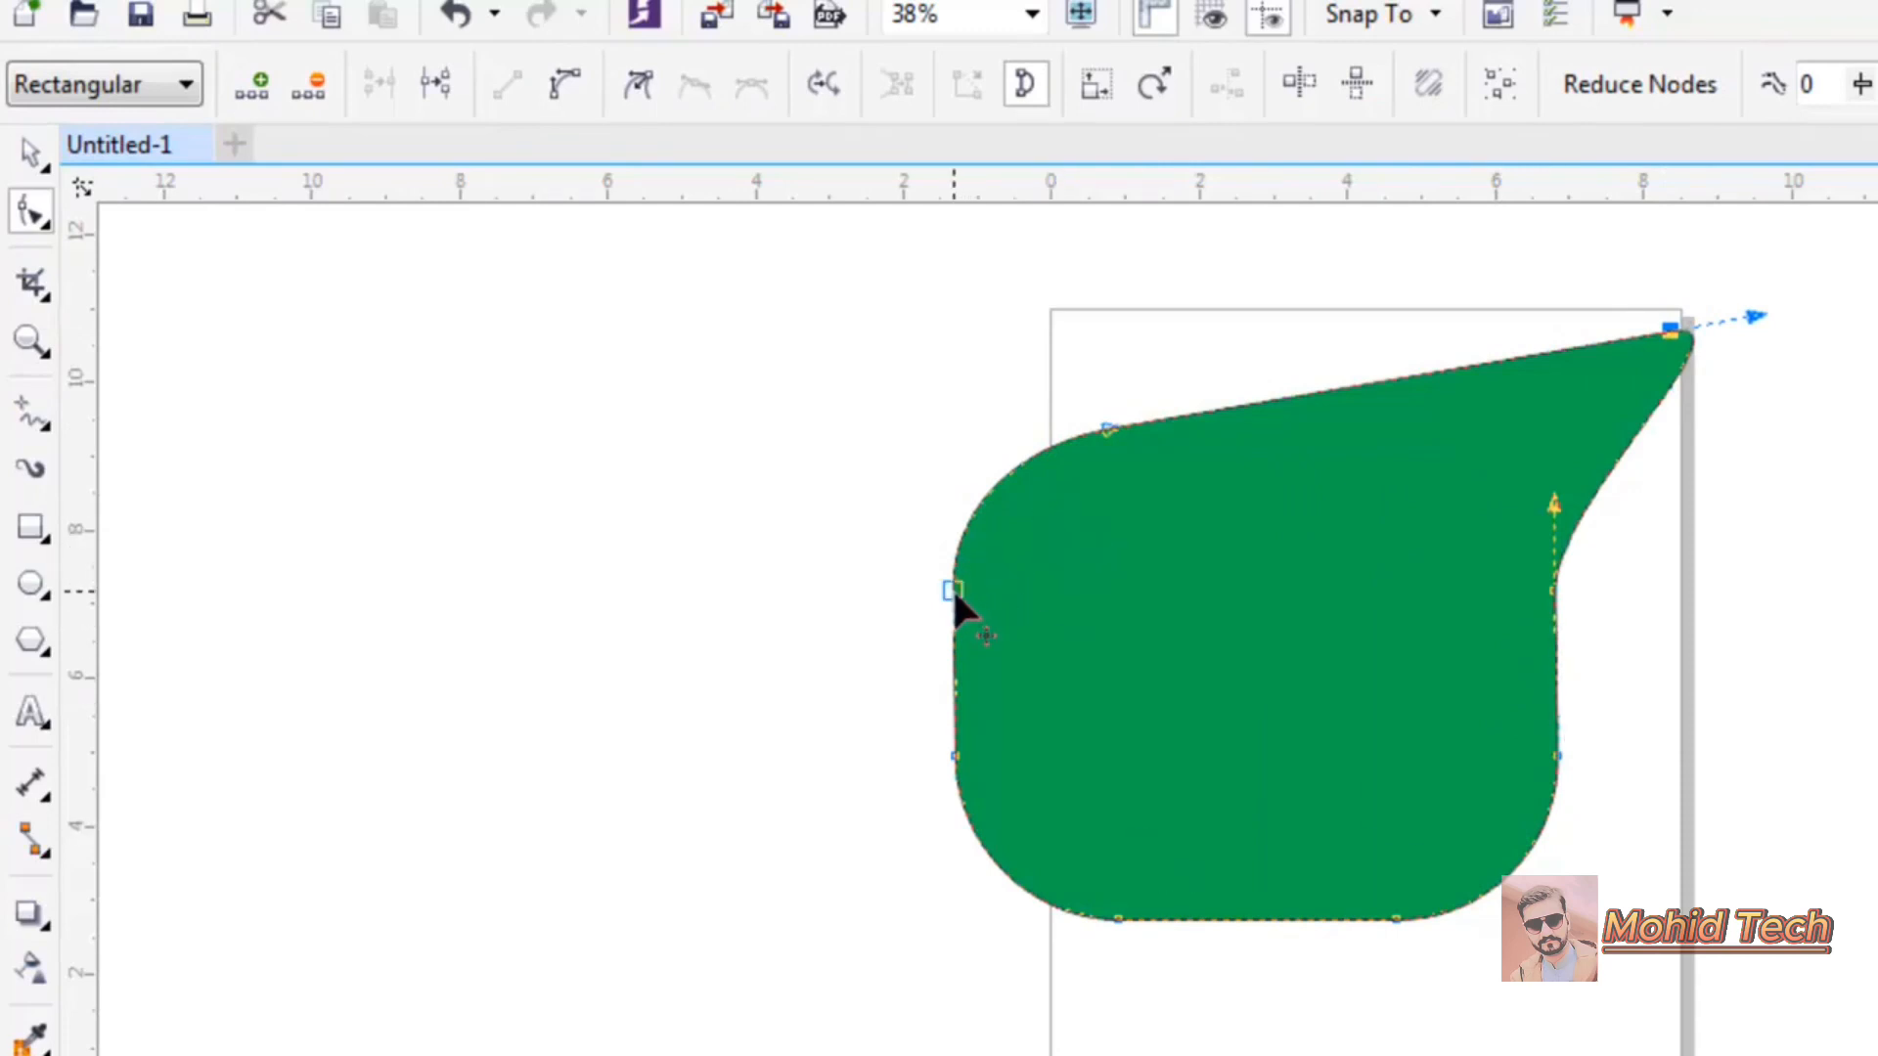
left_click_drag(953, 590, 631, 572)
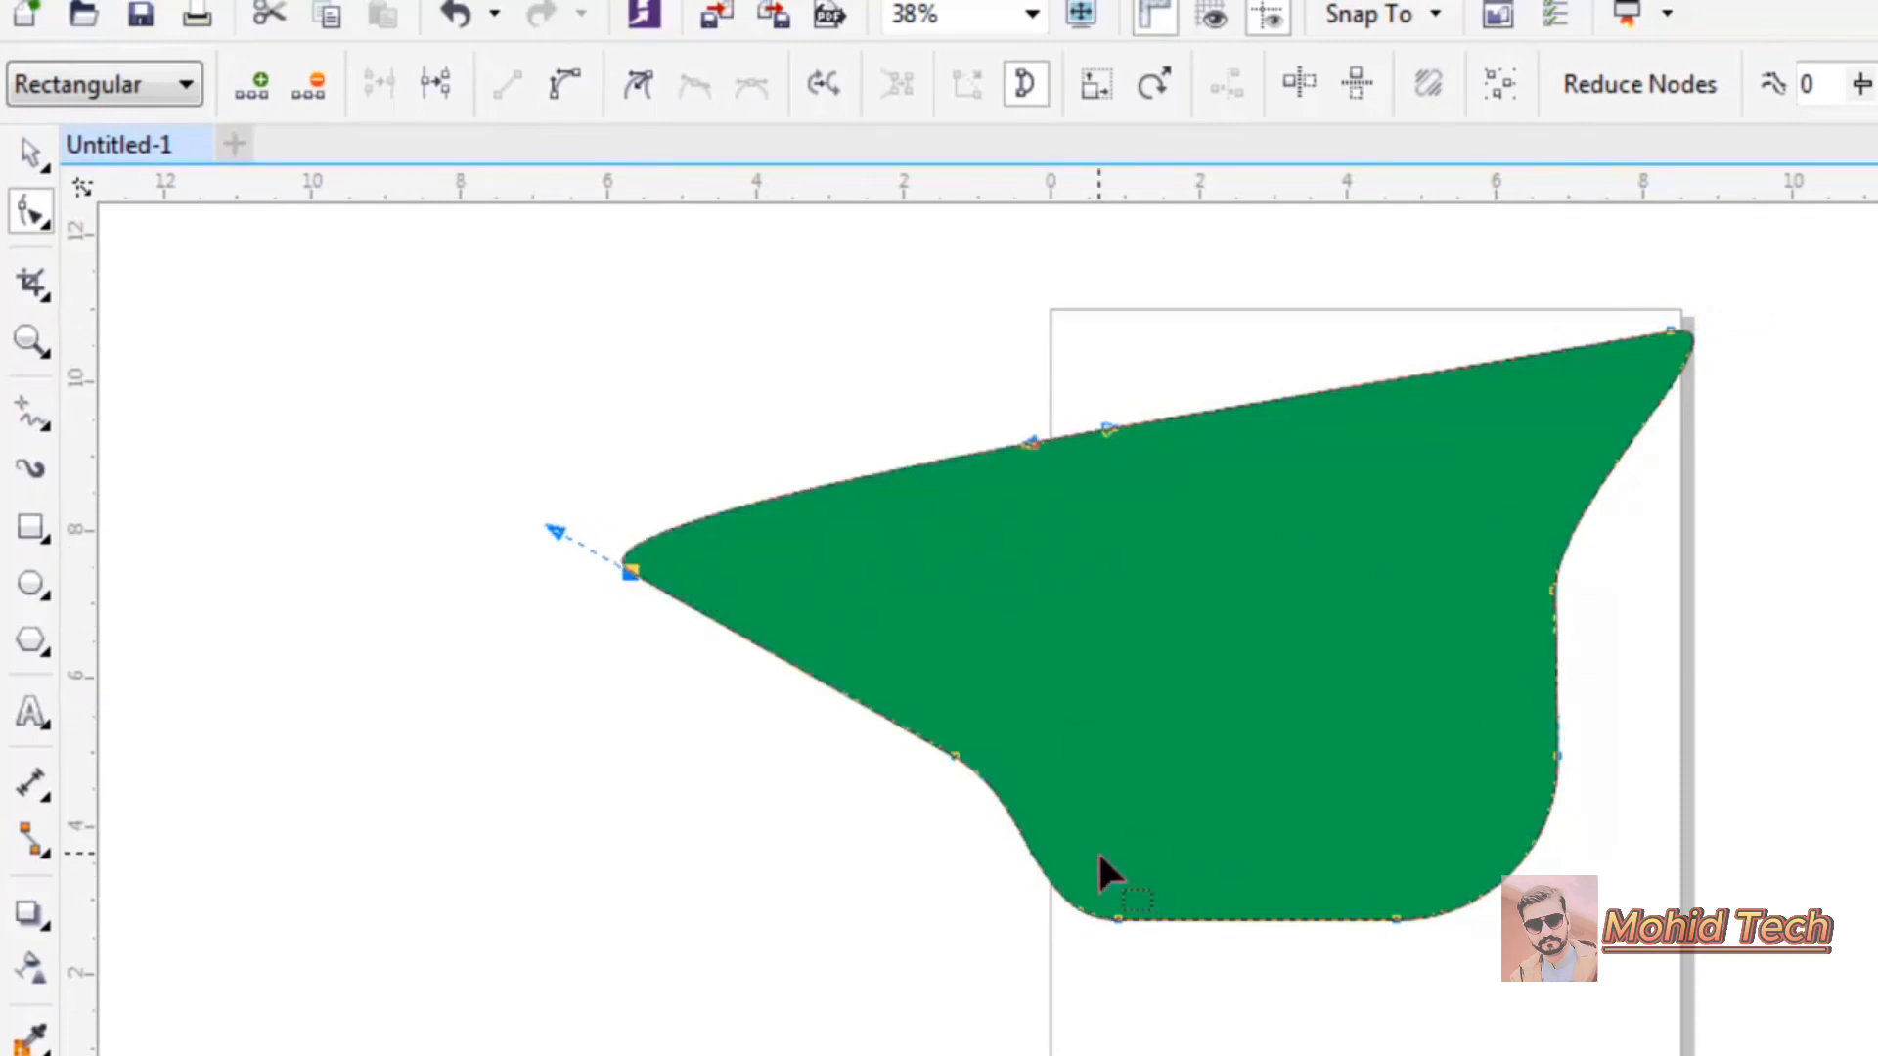
left_click_drag(955, 759, 914, 1055)
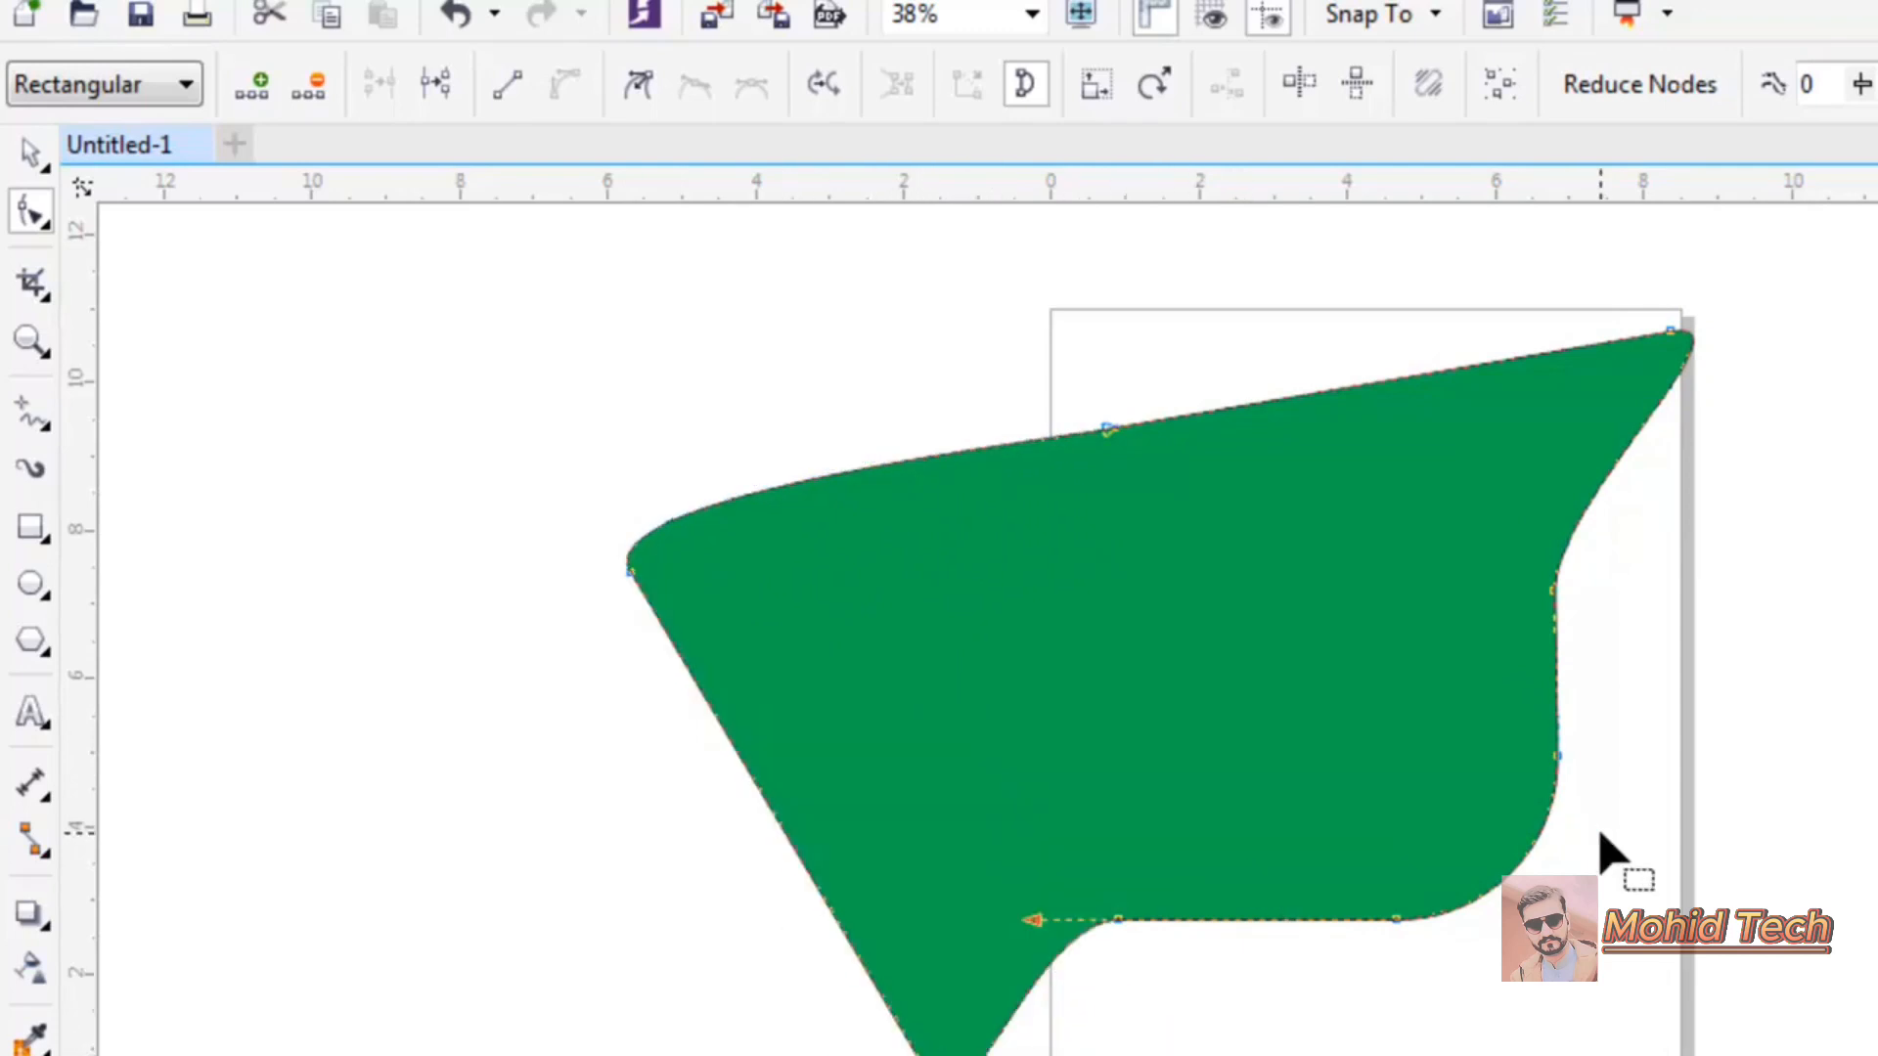
left_click_drag(1558, 758, 937, 608)
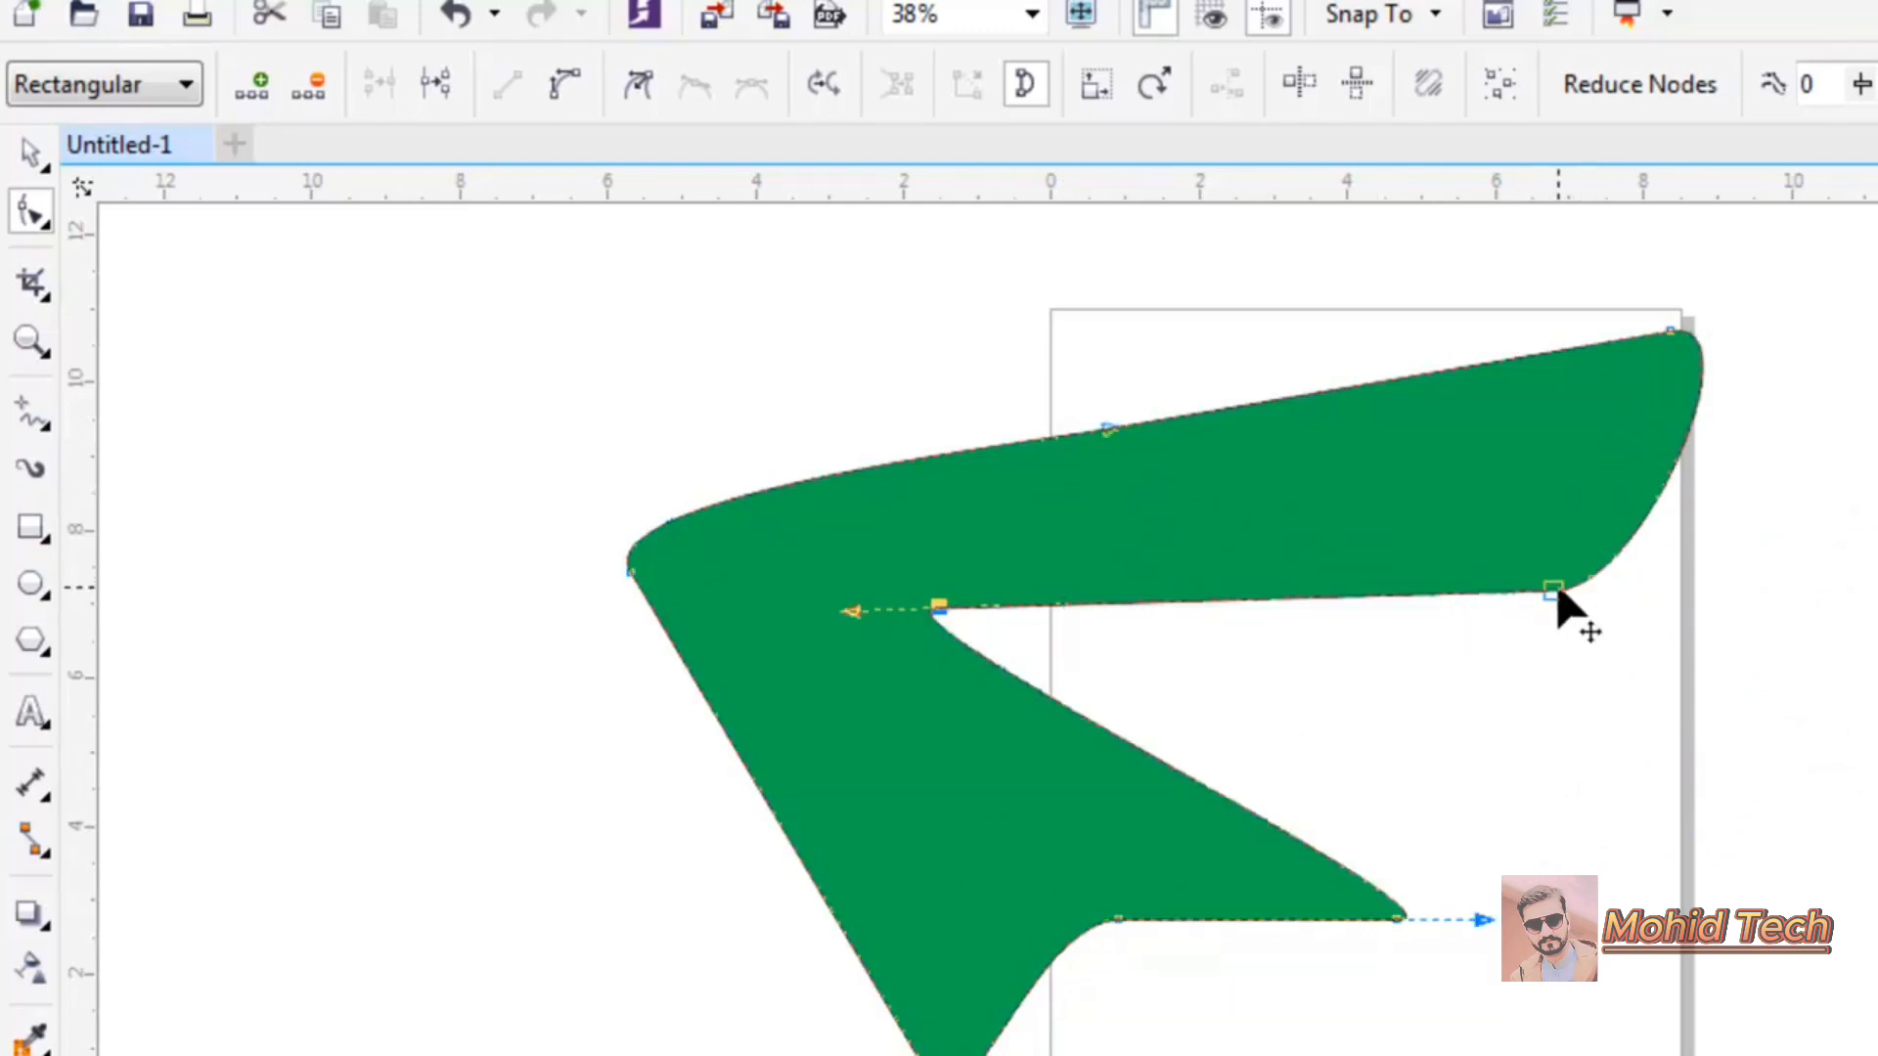
left_click_drag(1556, 591, 1206, 520)
mouse_move(840, 668)
left_mouse_down()
mouse_move(1132, 607)
mouse_move(809, 666)
left_mouse_up()
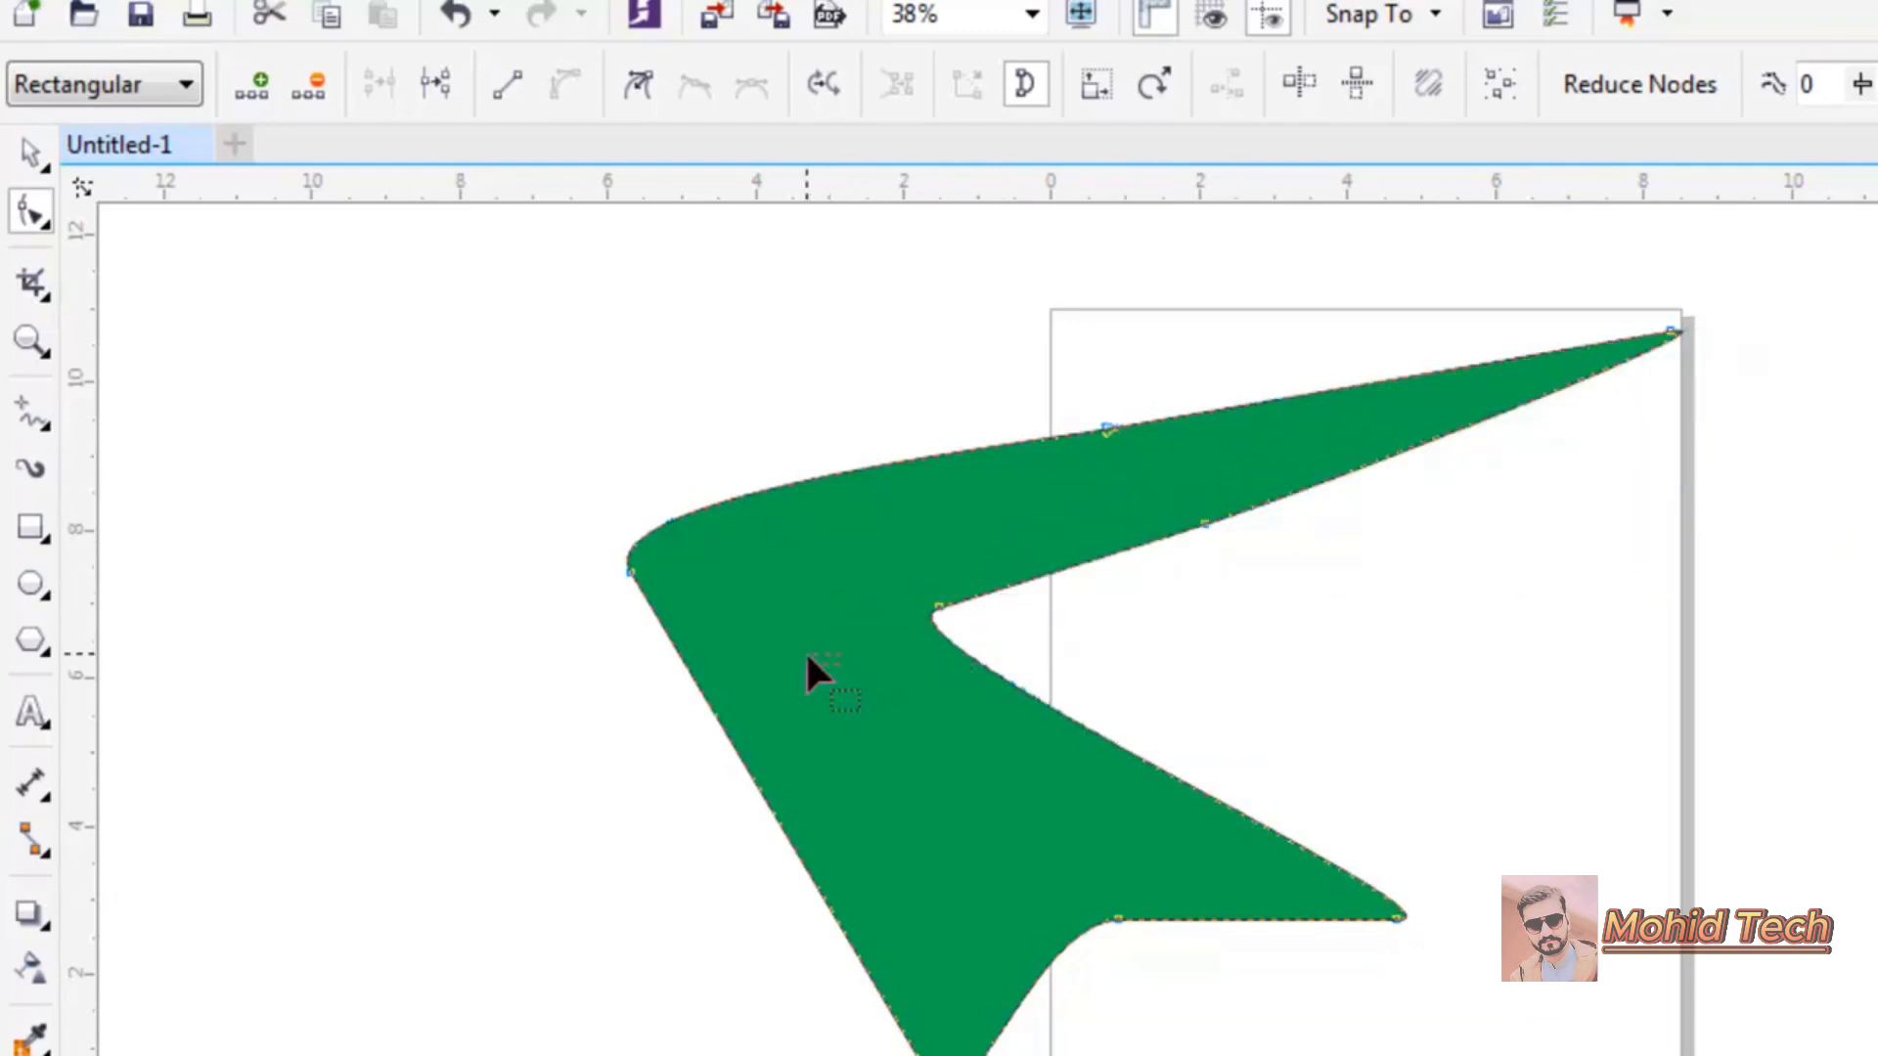
Bend the curved edge running from the inner notch node to the lower-right tip outward.
left_click(939, 610)
left_click_drag(854, 633, 1178, 666)
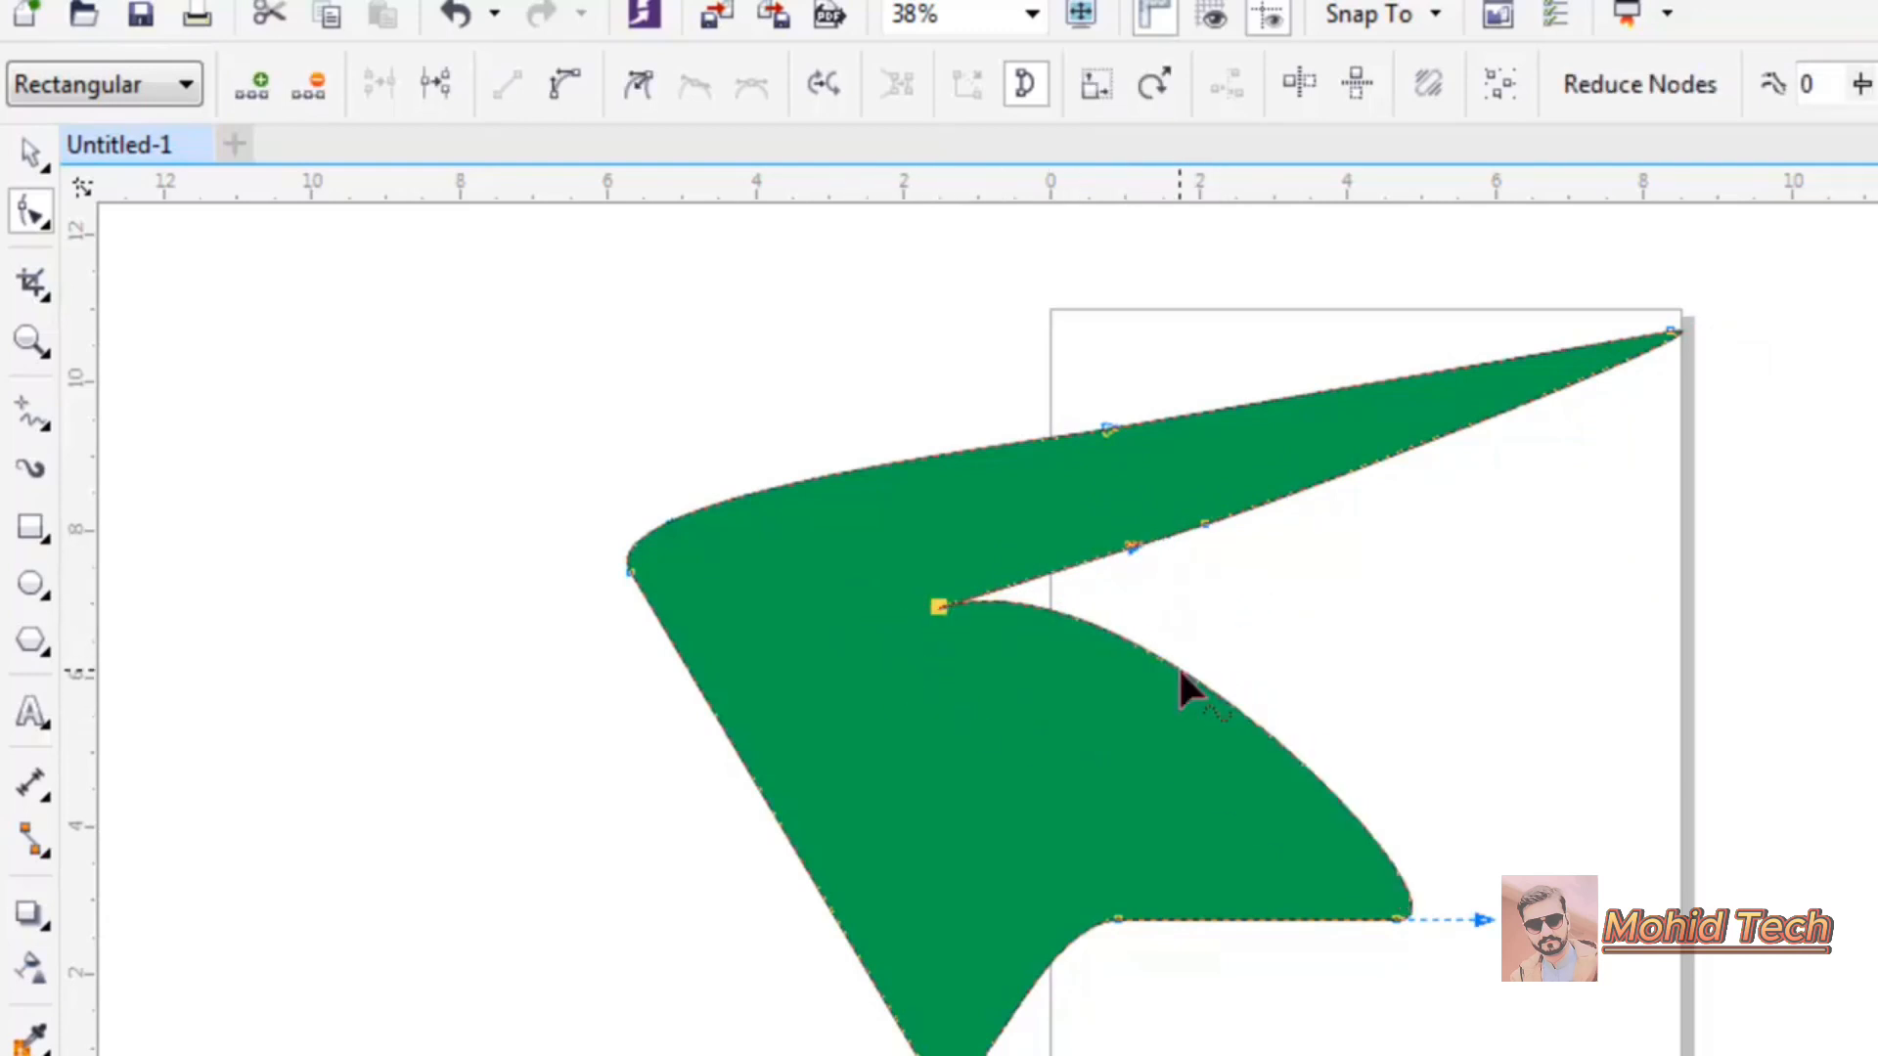
right_click(1135, 550)
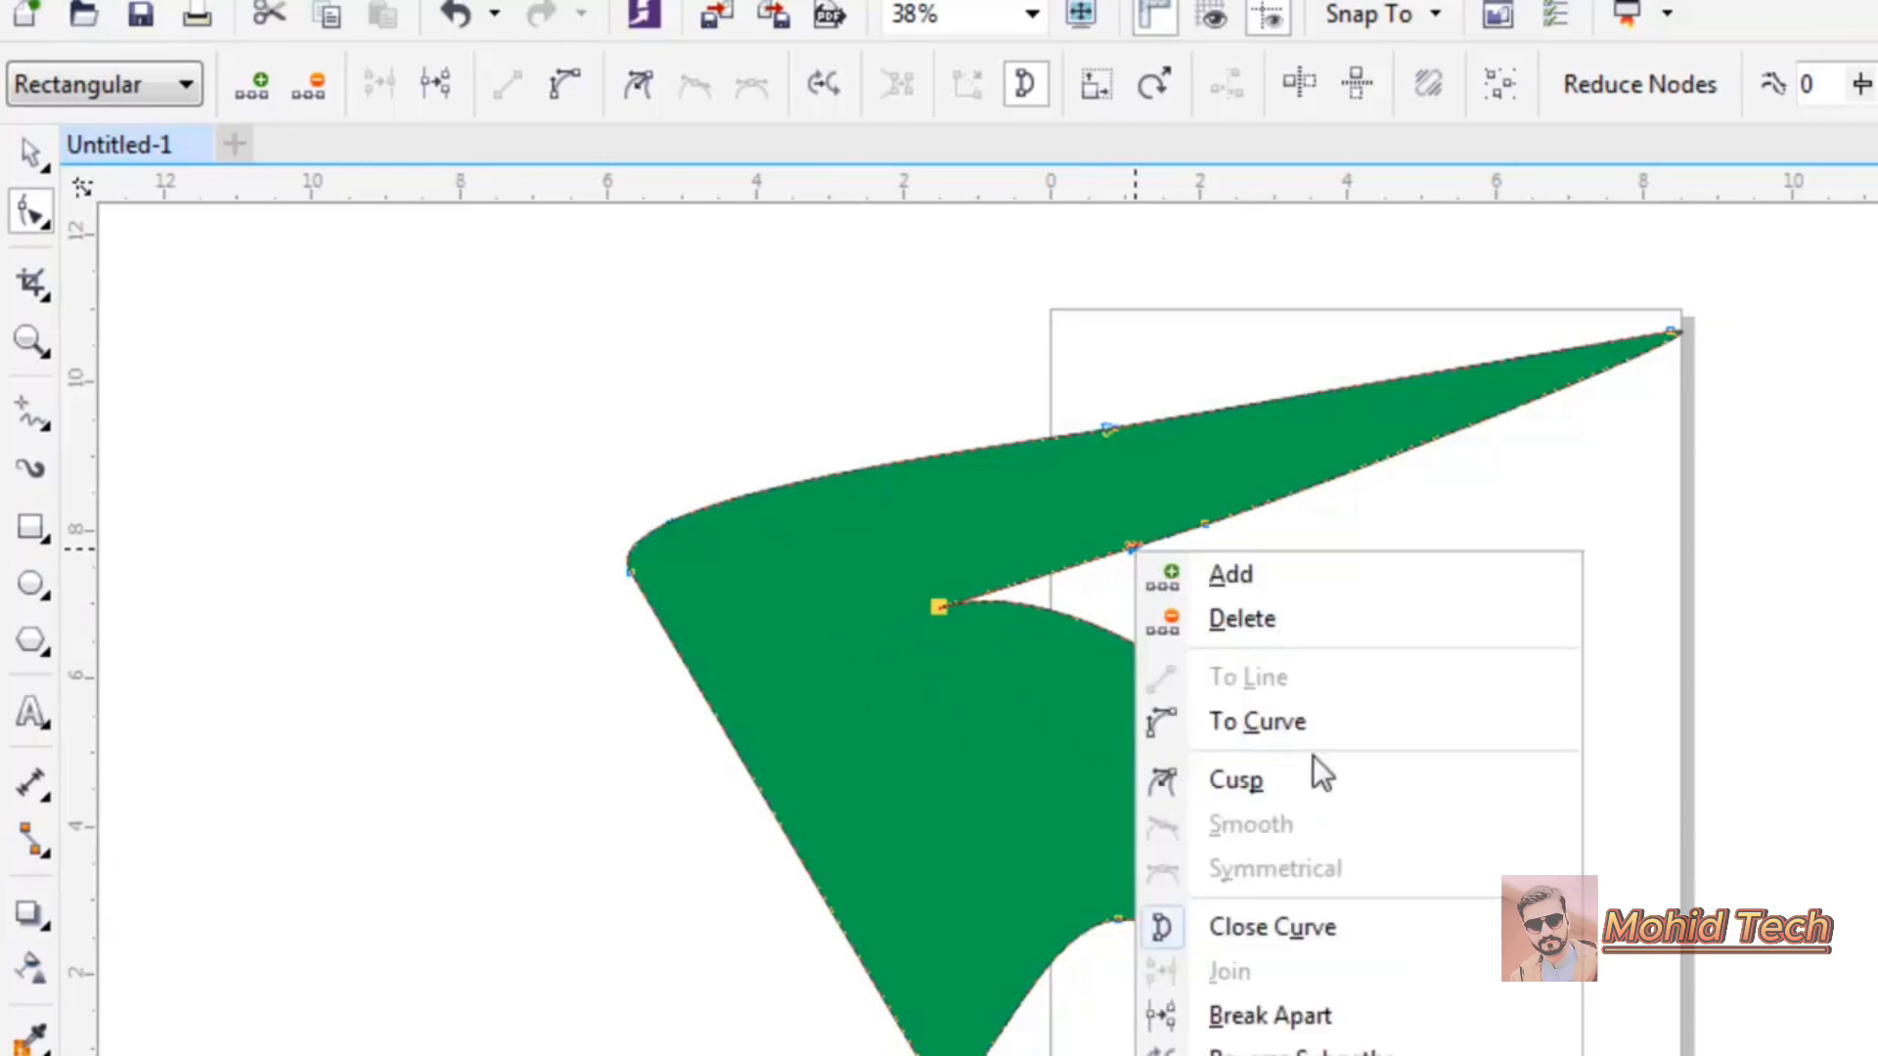
left_click(1008, 669)
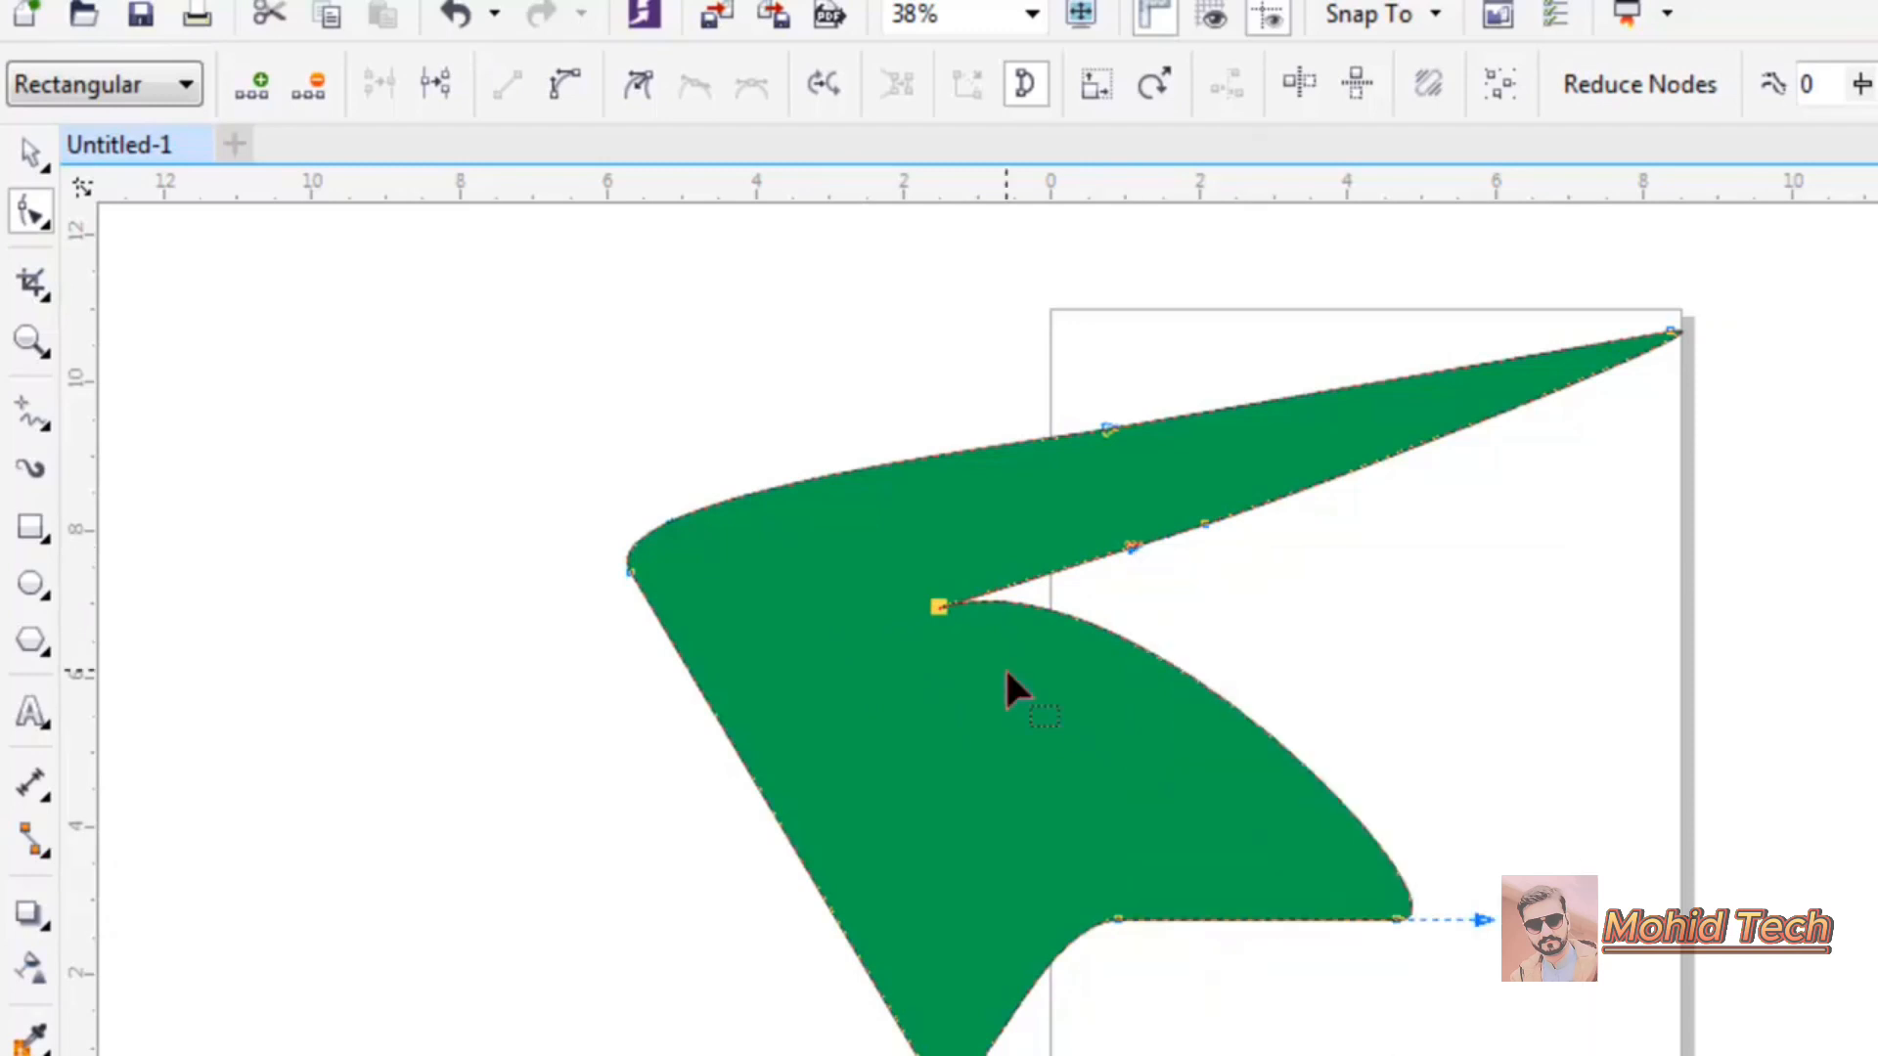
left_click(1099, 423)
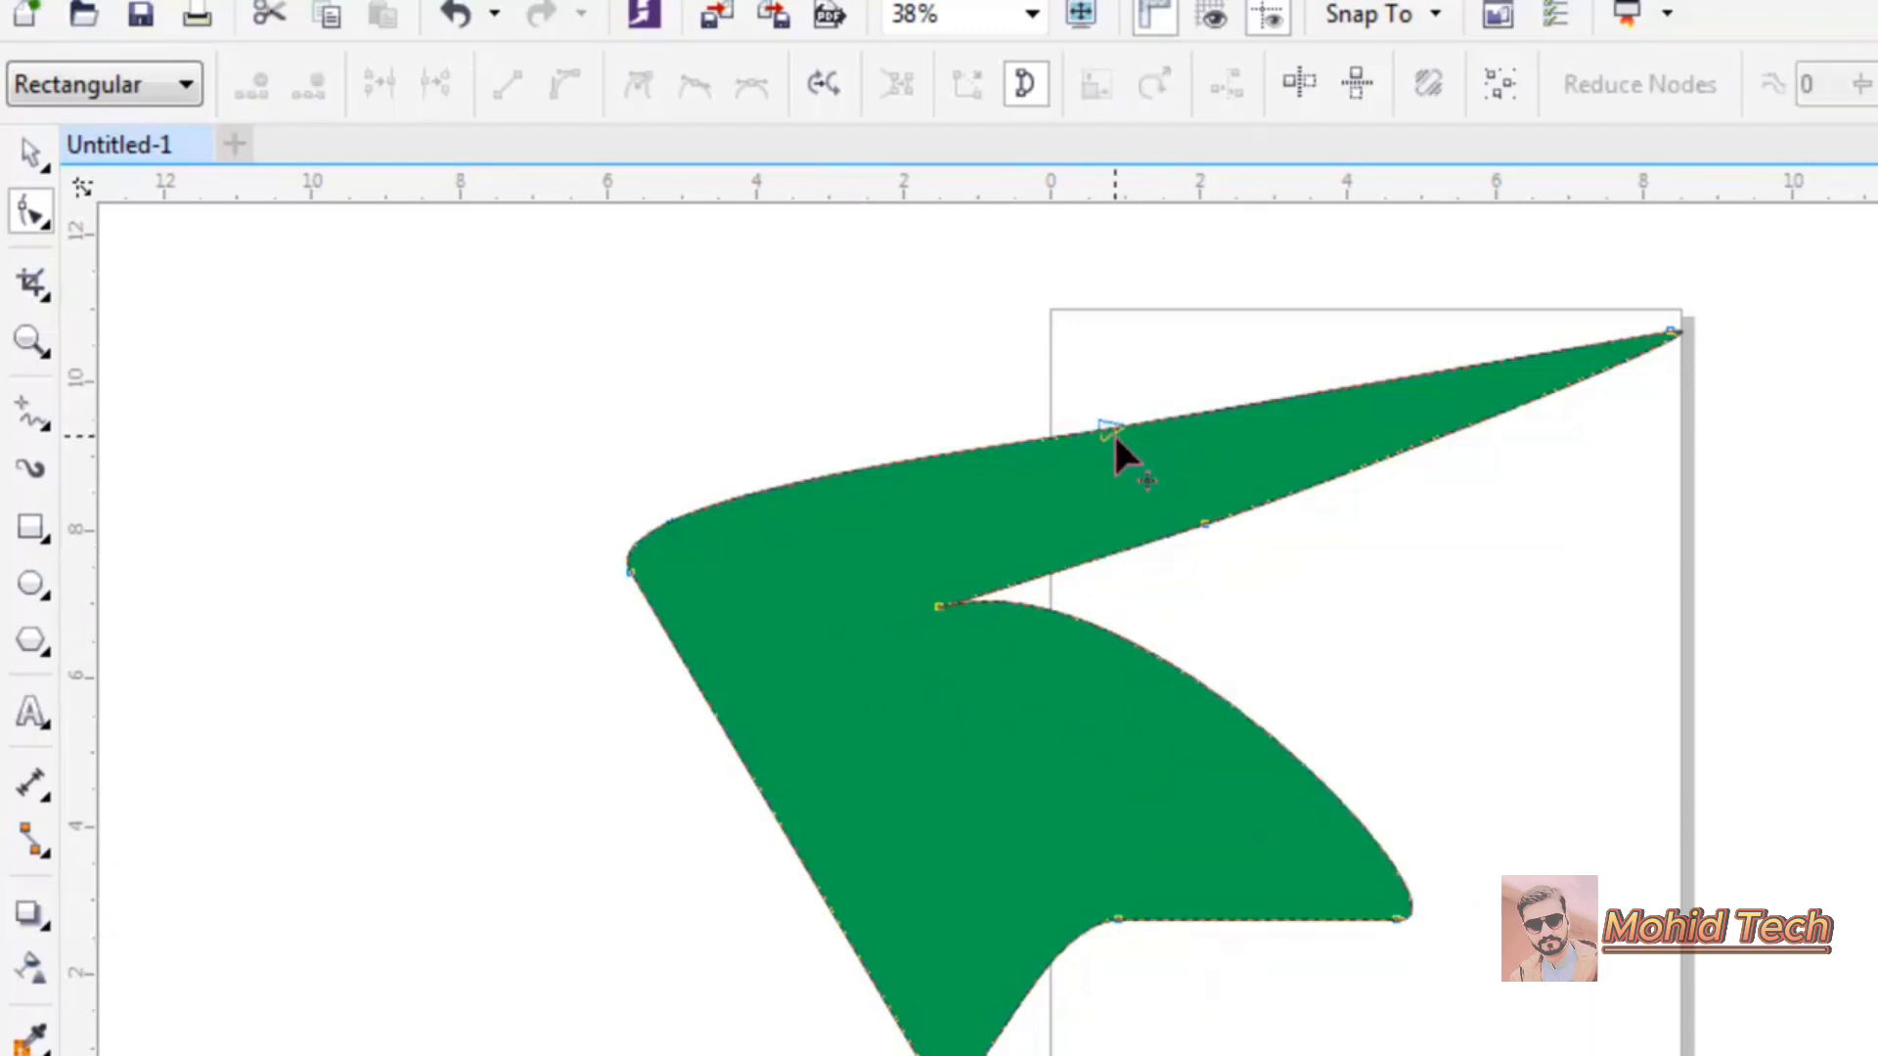
right_click(1109, 427)
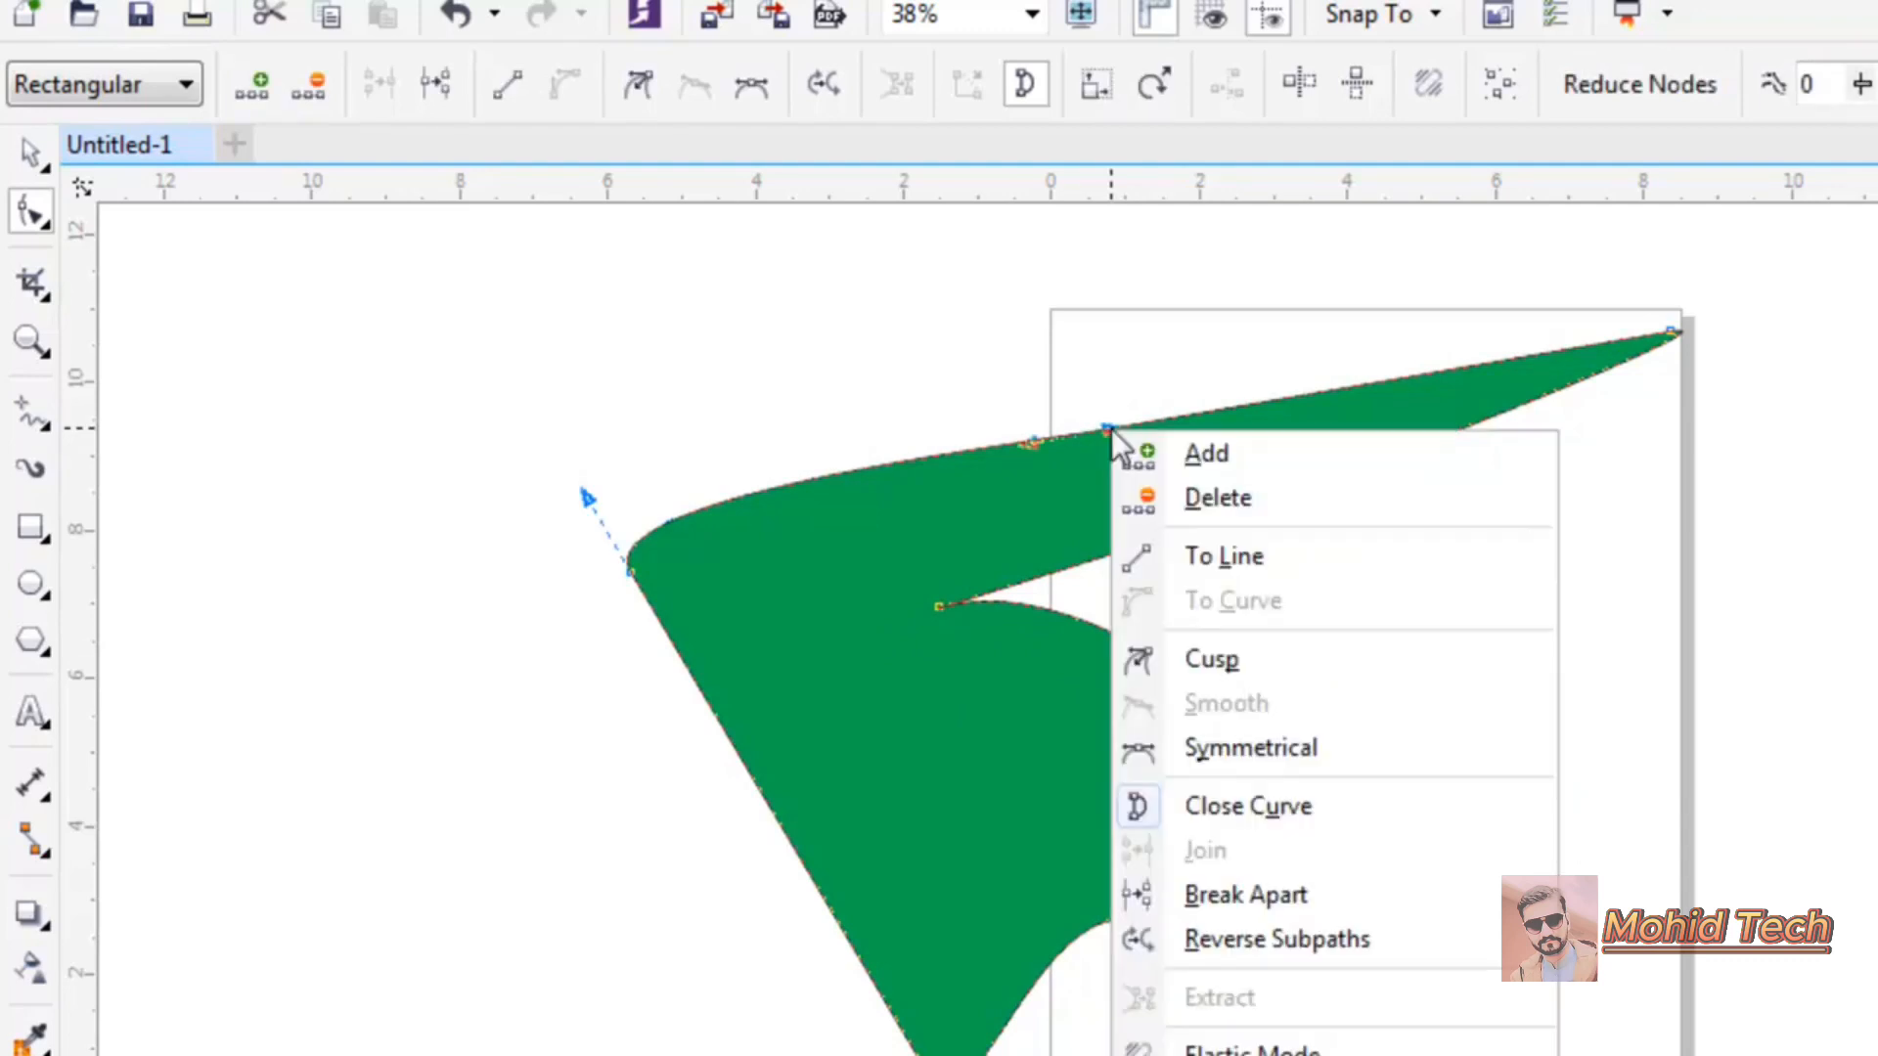
left_click(955, 629)
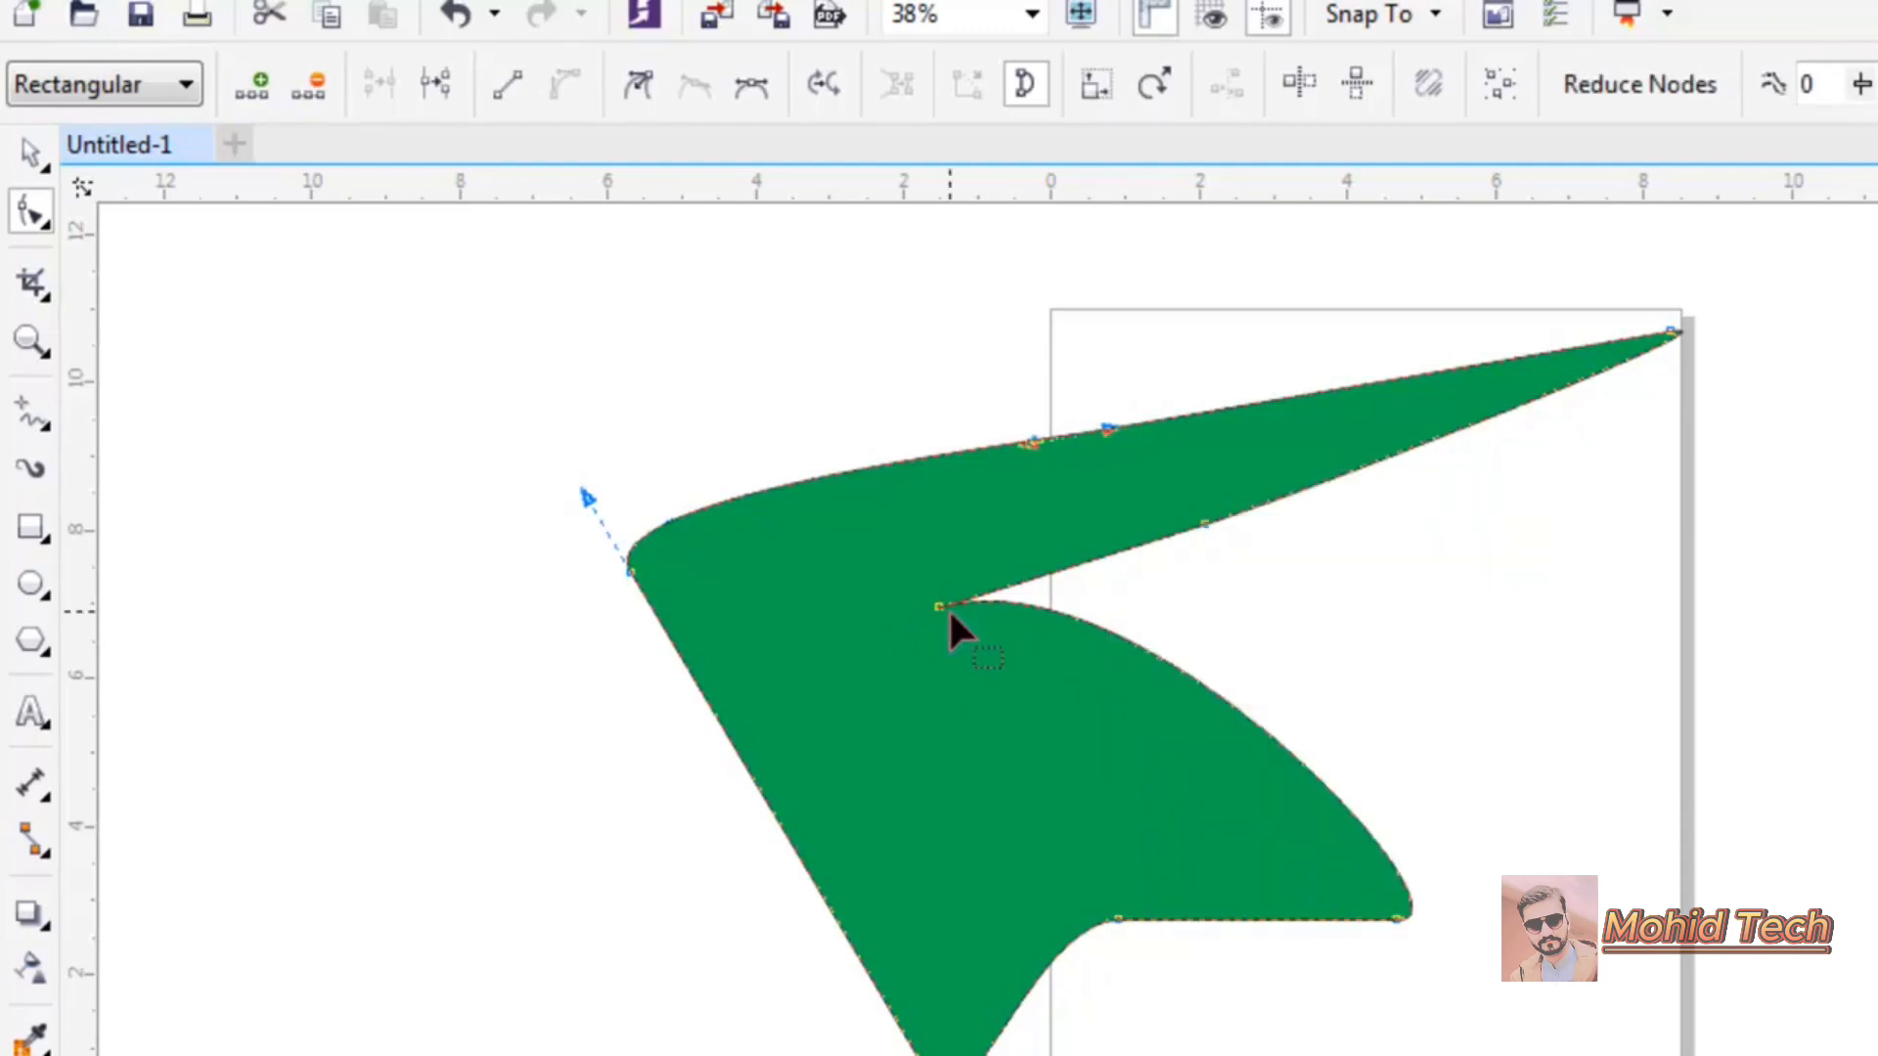
Convert the shape's straight left edge to a curve and bend it with the upper-left node's handle.
right_click(631, 572)
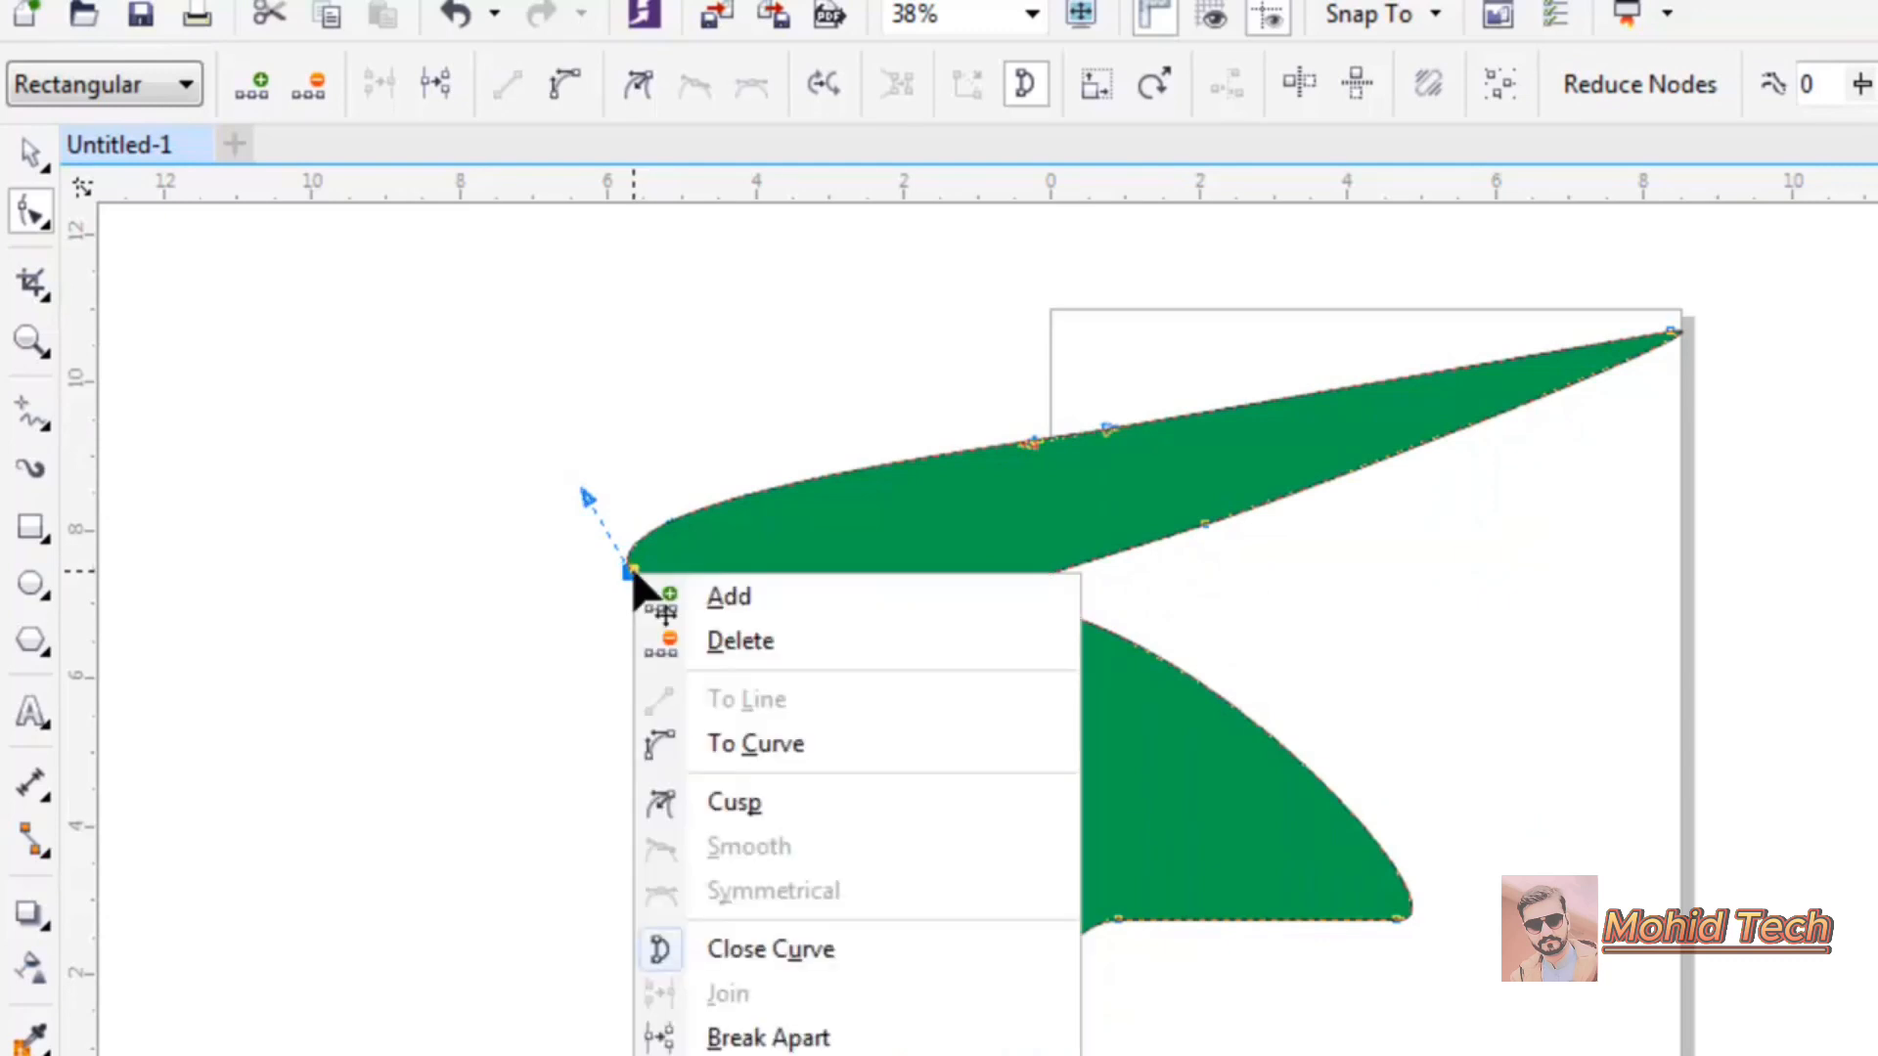
left_click(745, 755)
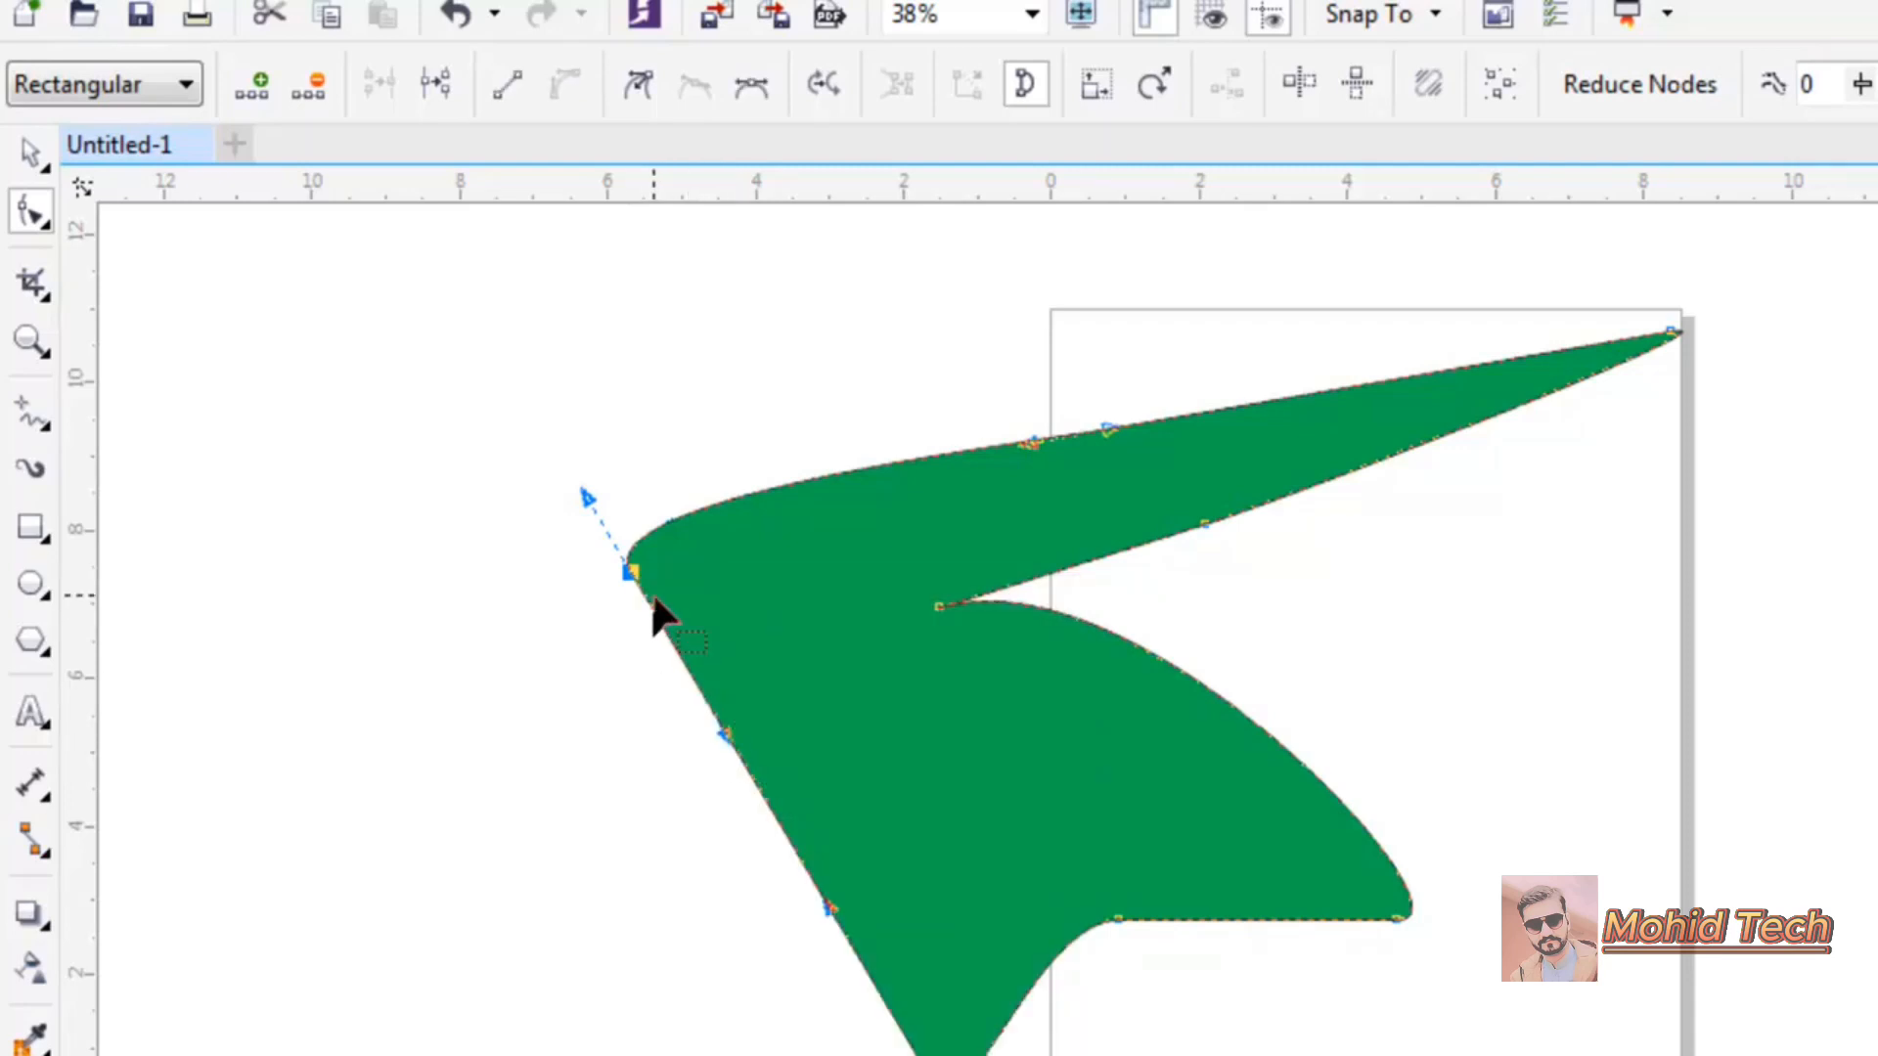
left_click_drag(588, 503, 567, 556)
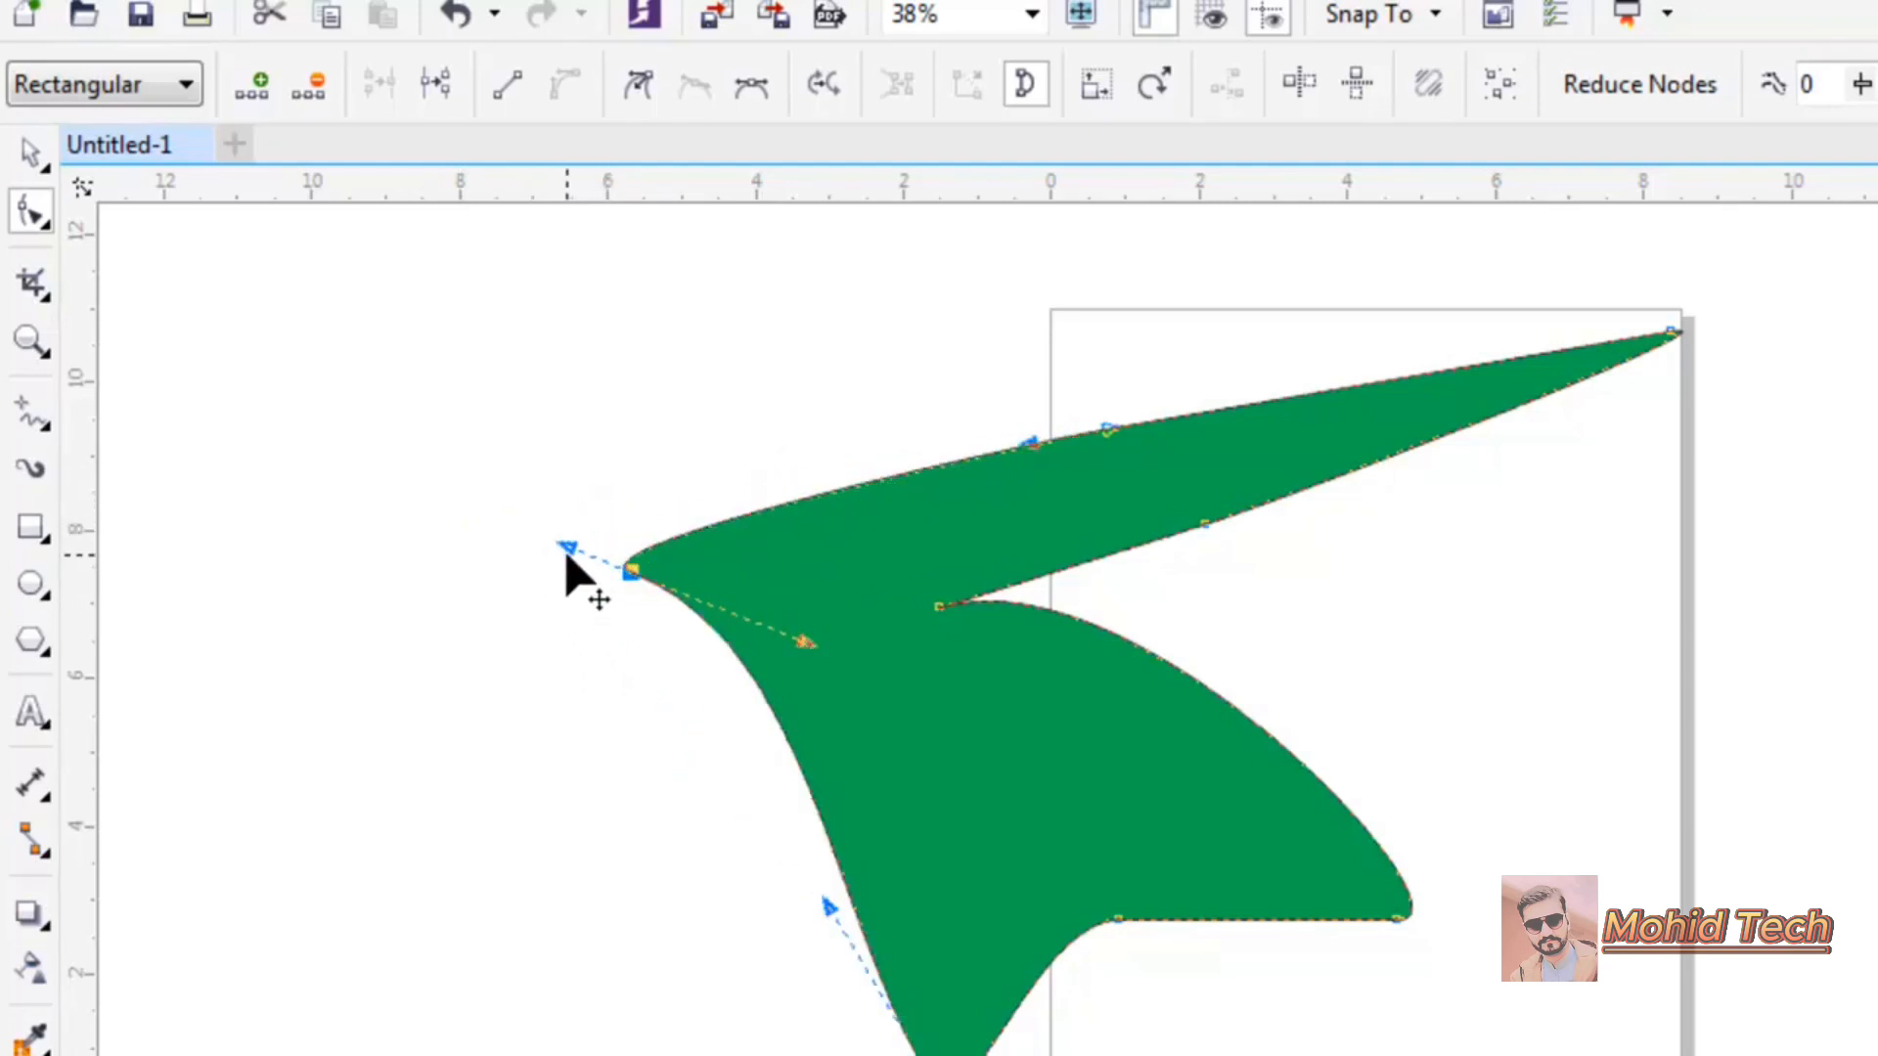
Shift the straight upper edge of the inner notch, with its two end nodes, up and to the right.
left_click(936, 599)
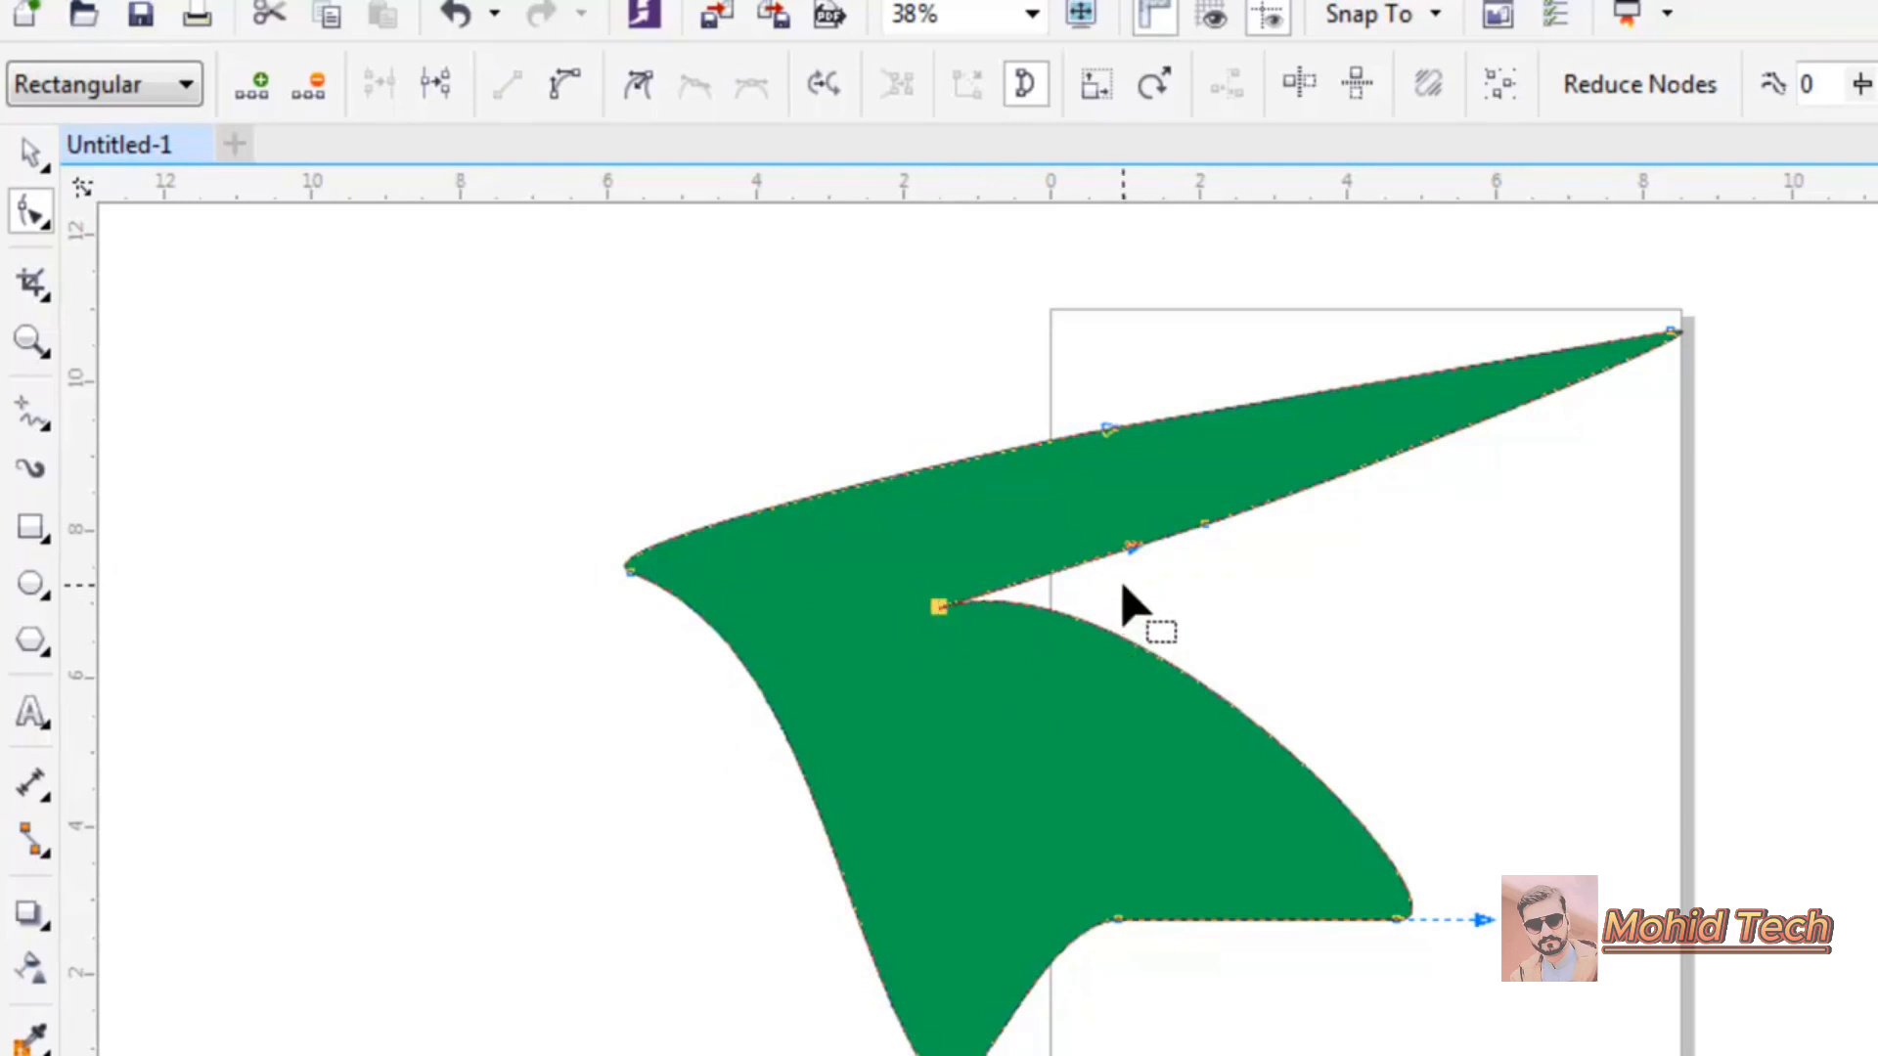
left_click_drag(1133, 567, 1308, 475)
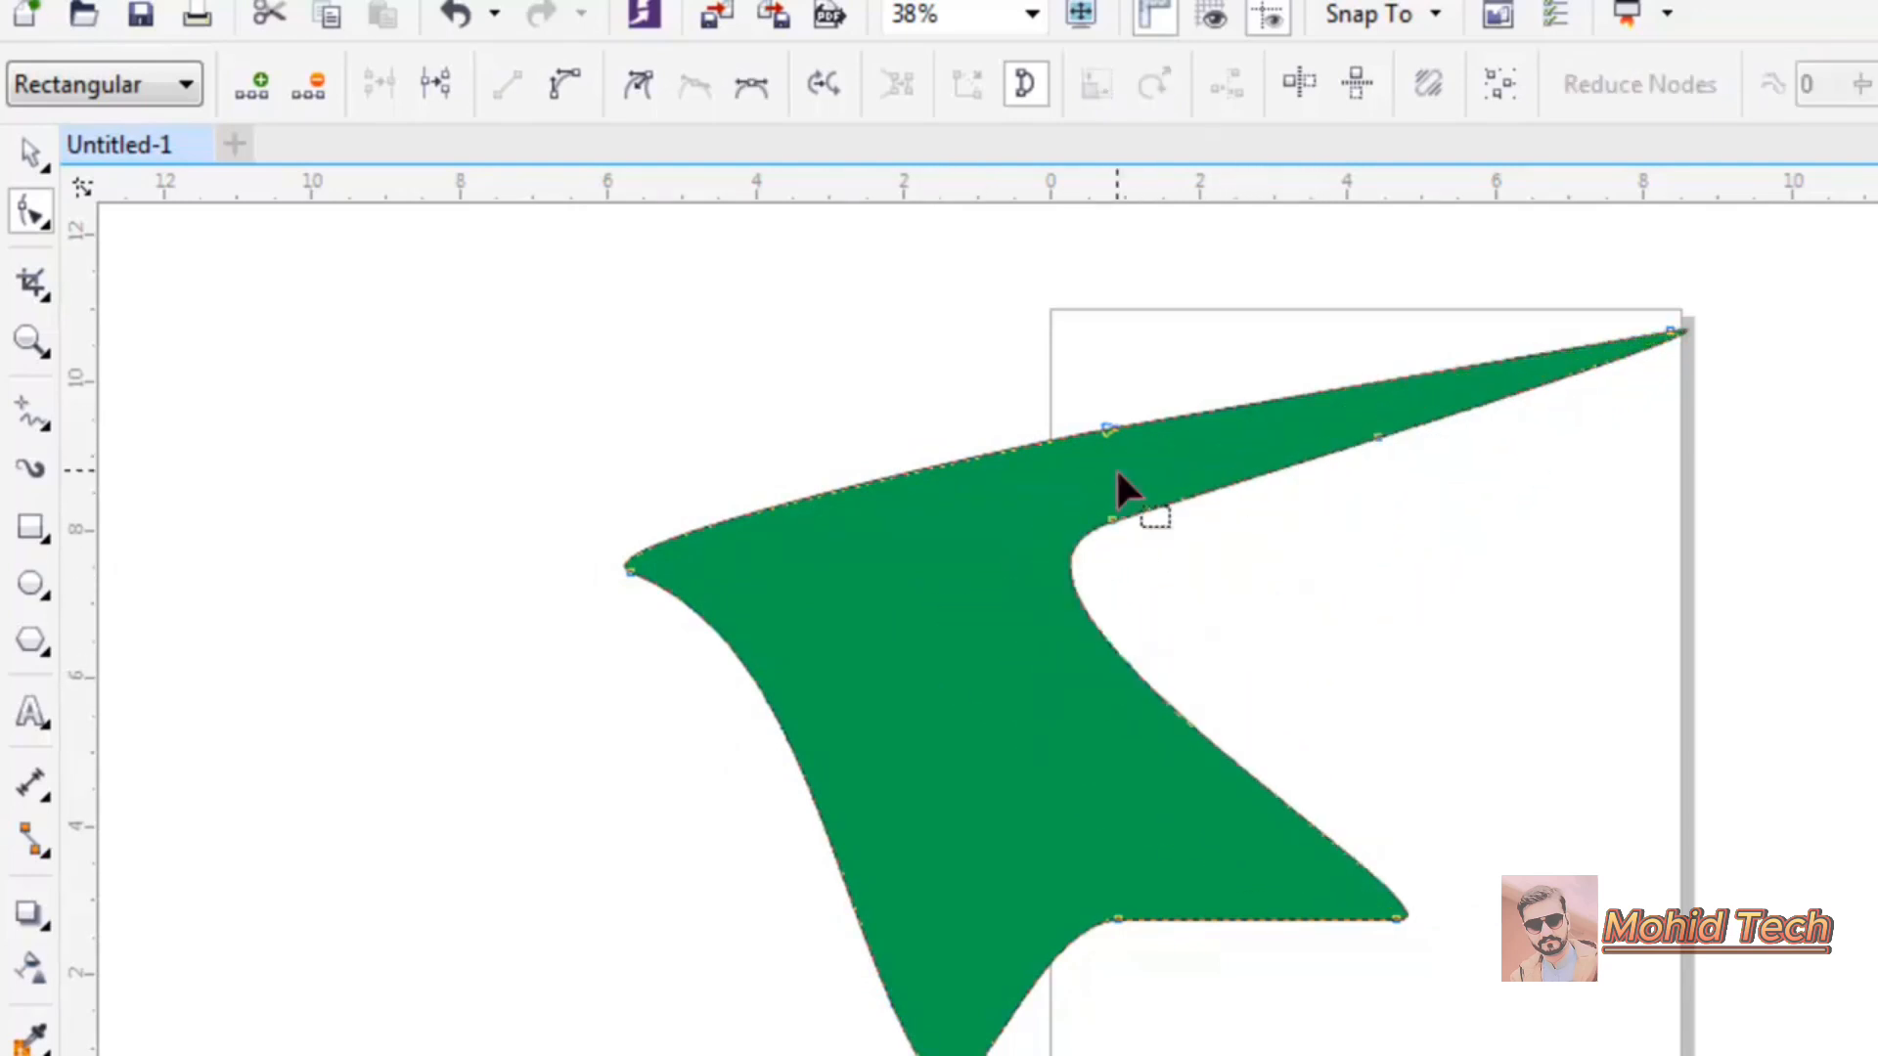
Convert the shape's curved left edge back to a straight line at the upper-left node.
left_click(629, 565)
right_click(629, 565)
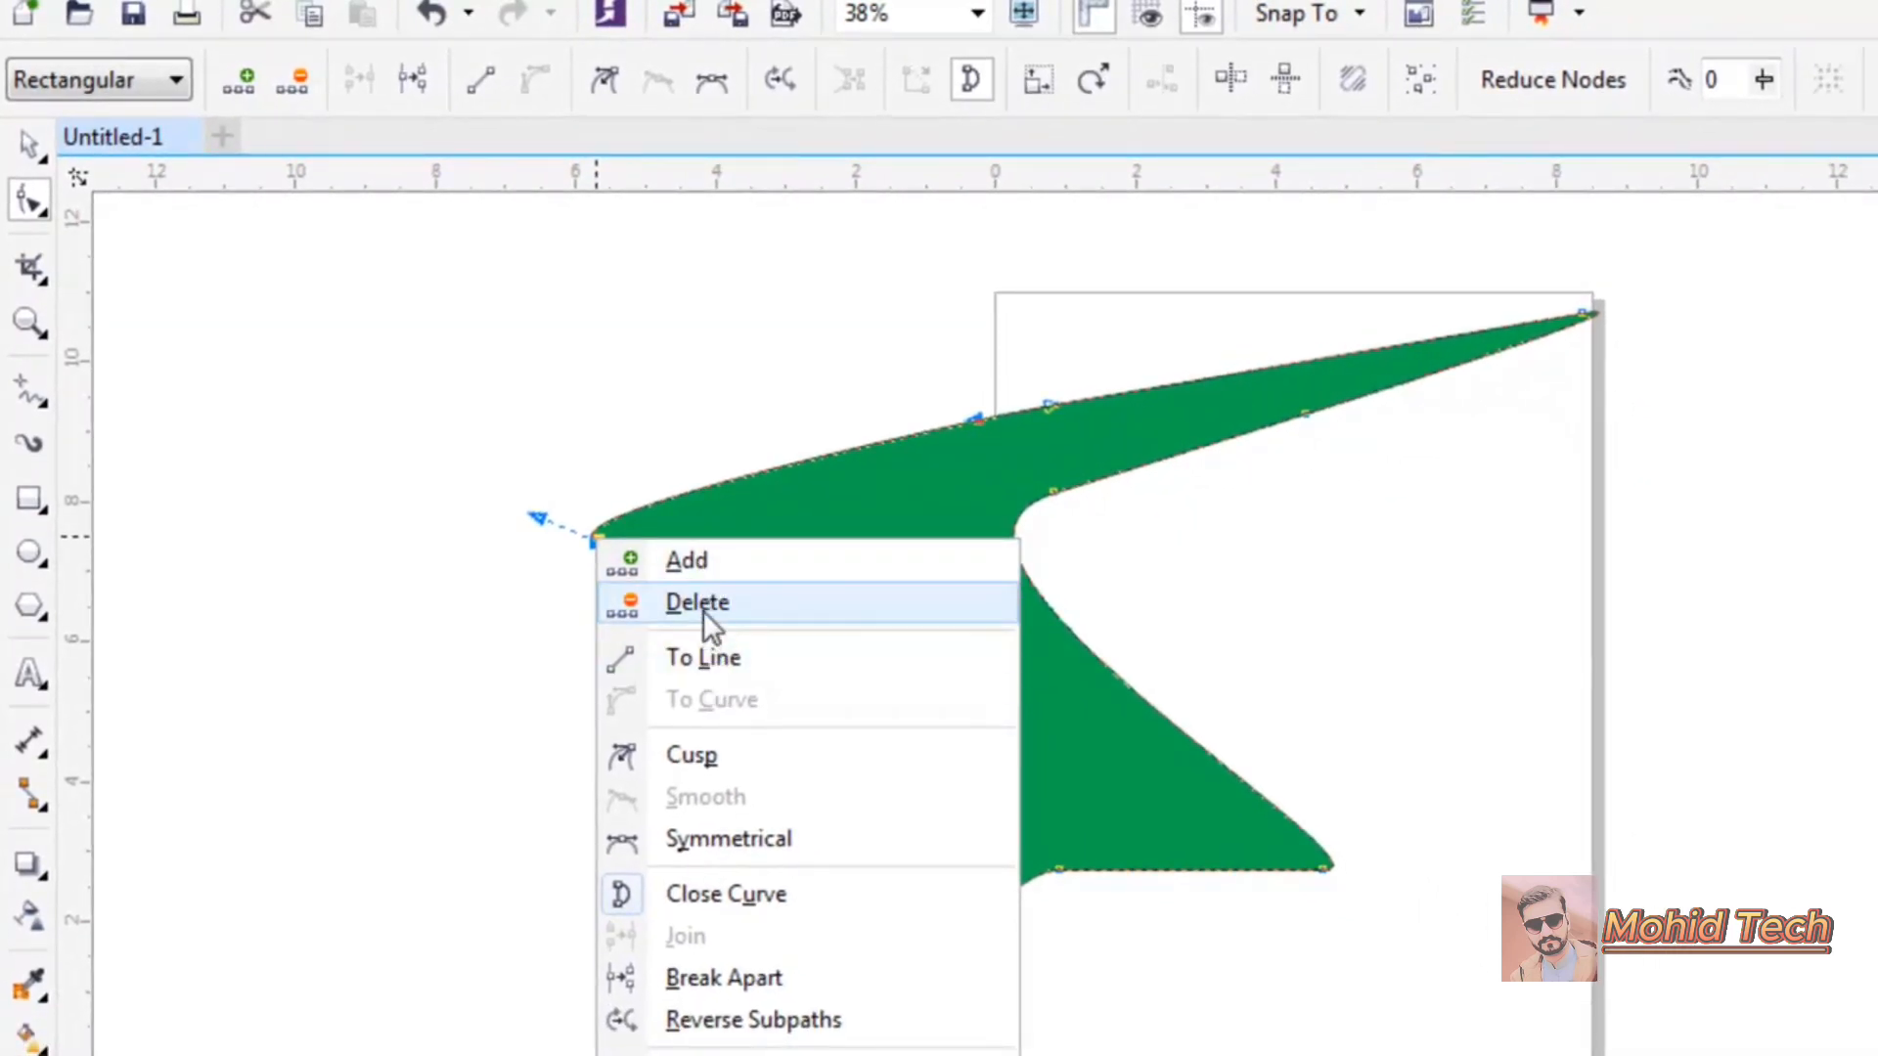
left_click(712, 665)
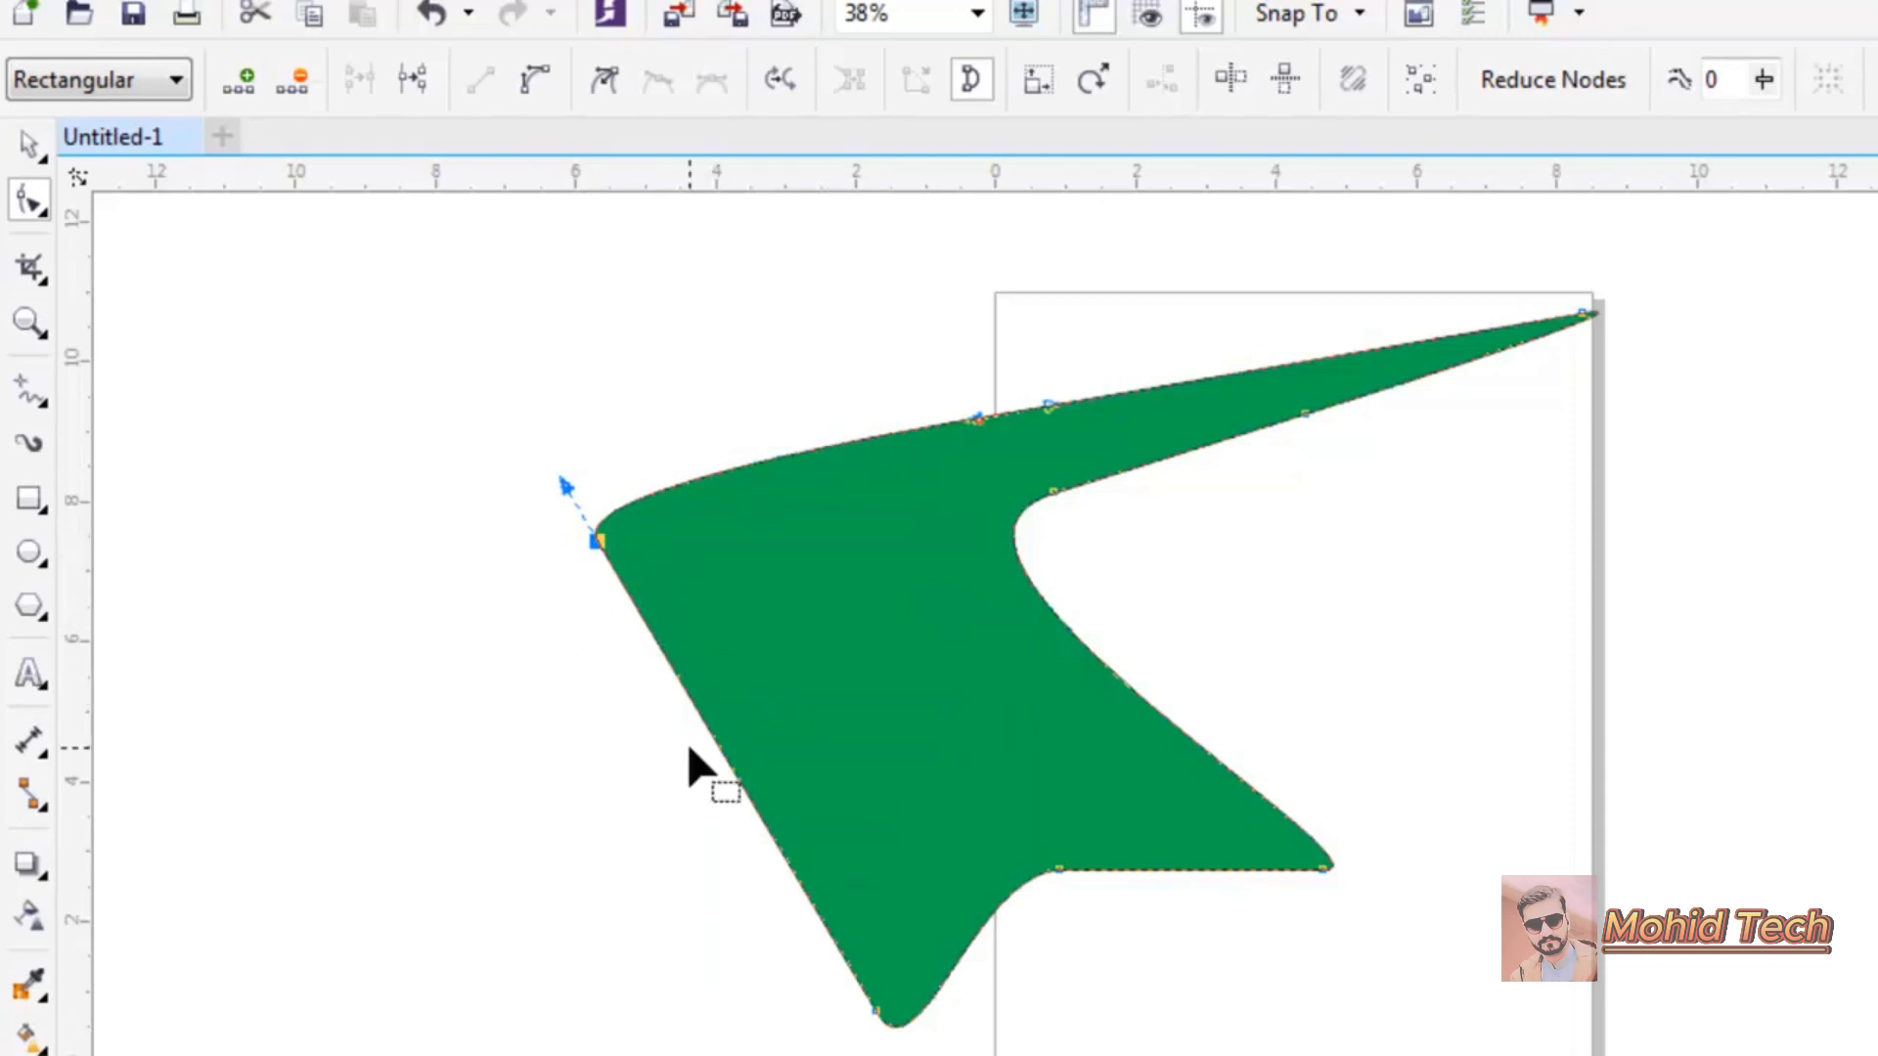
Select most of the shape's nodes together, and reduce the selection to the middle node of the upper edge.
left_click(1101, 469)
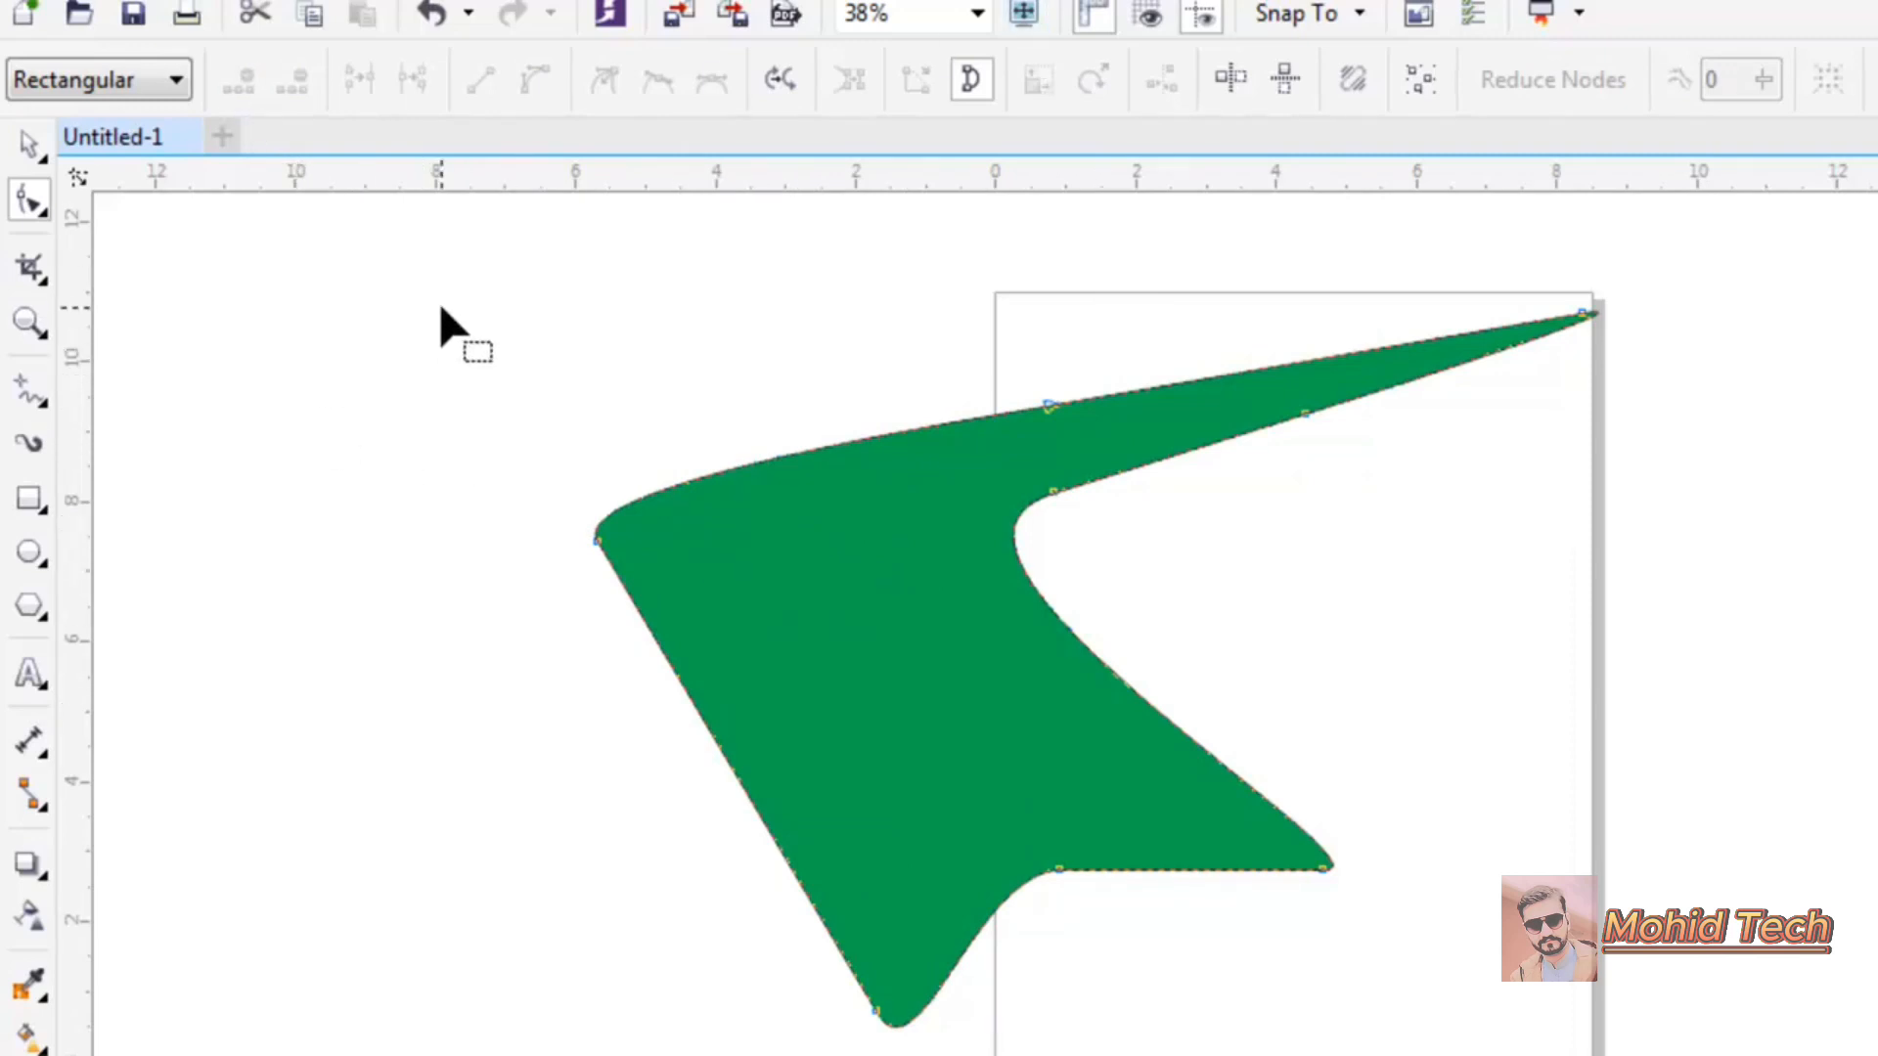
left_click_drag(441, 307, 1501, 1040)
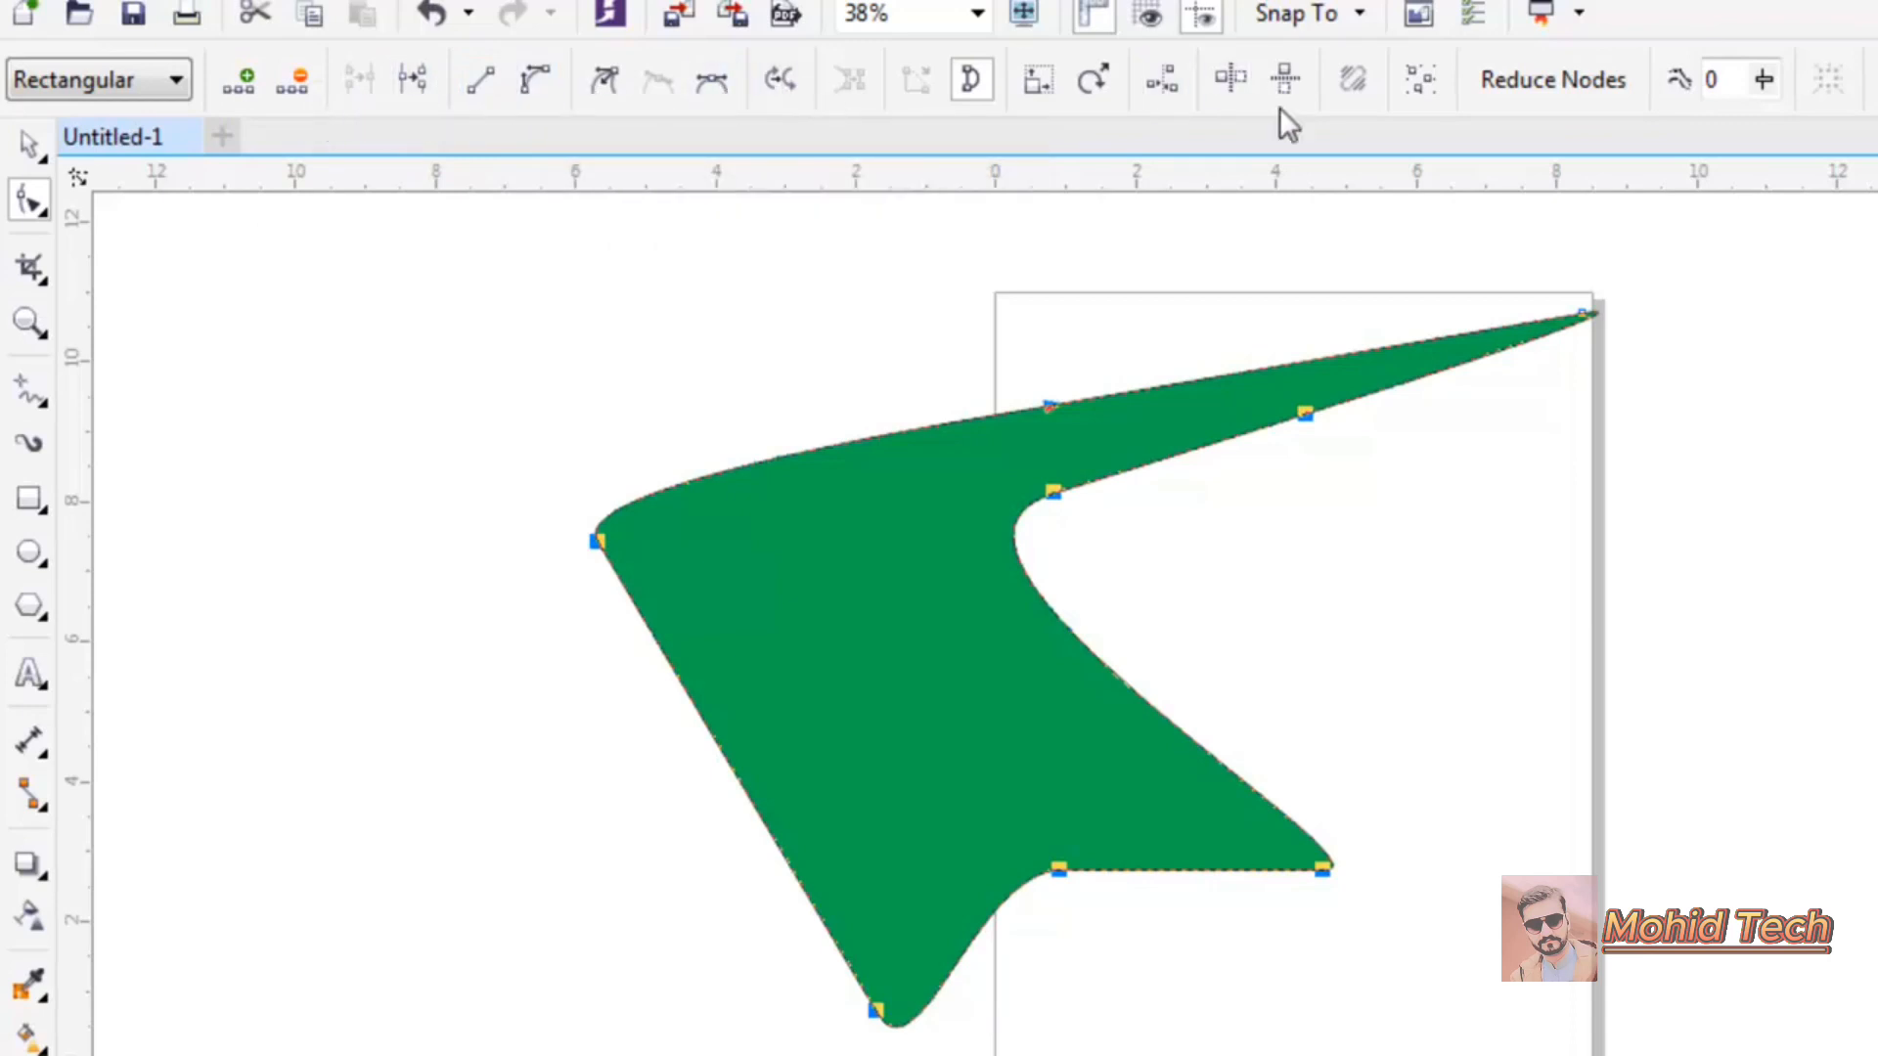
left_click(826, 516)
left_click(1047, 401)
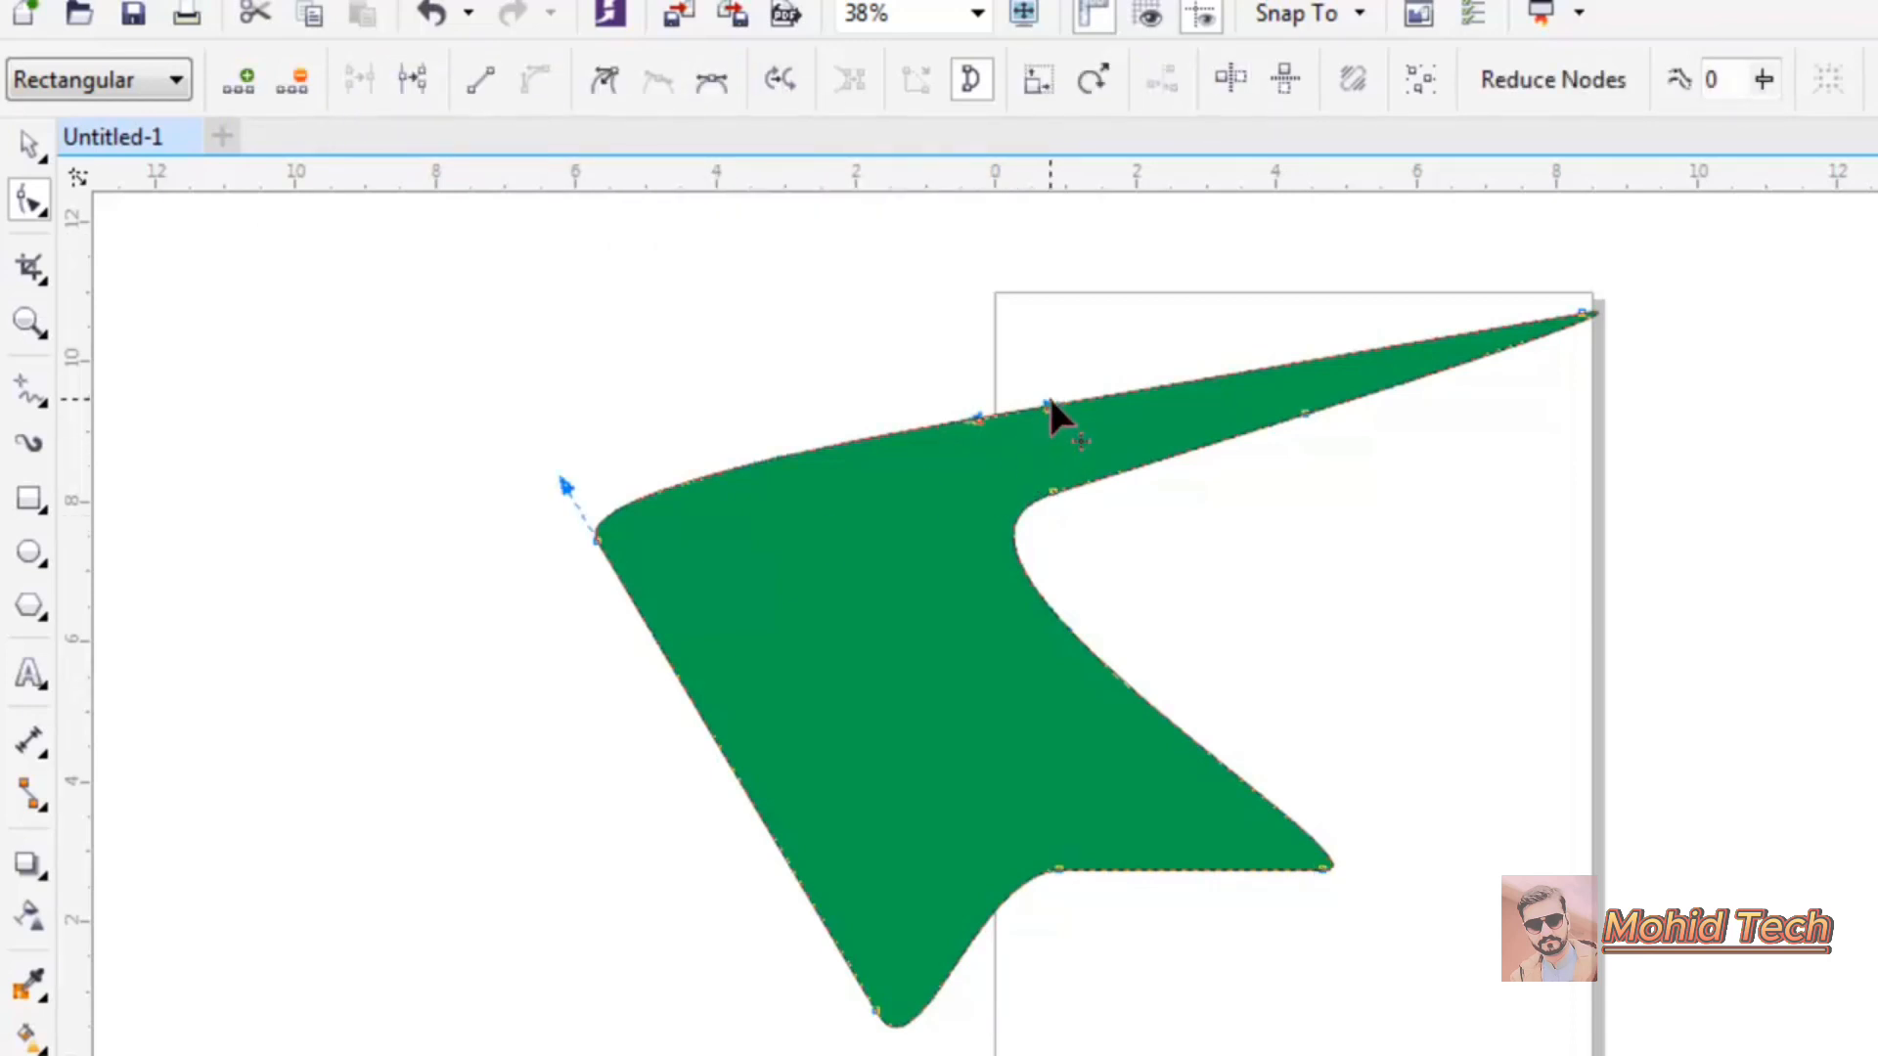
Add a node on the left part of the upper edge and pull it upward to form a rounded bulge.
left_click(773, 456)
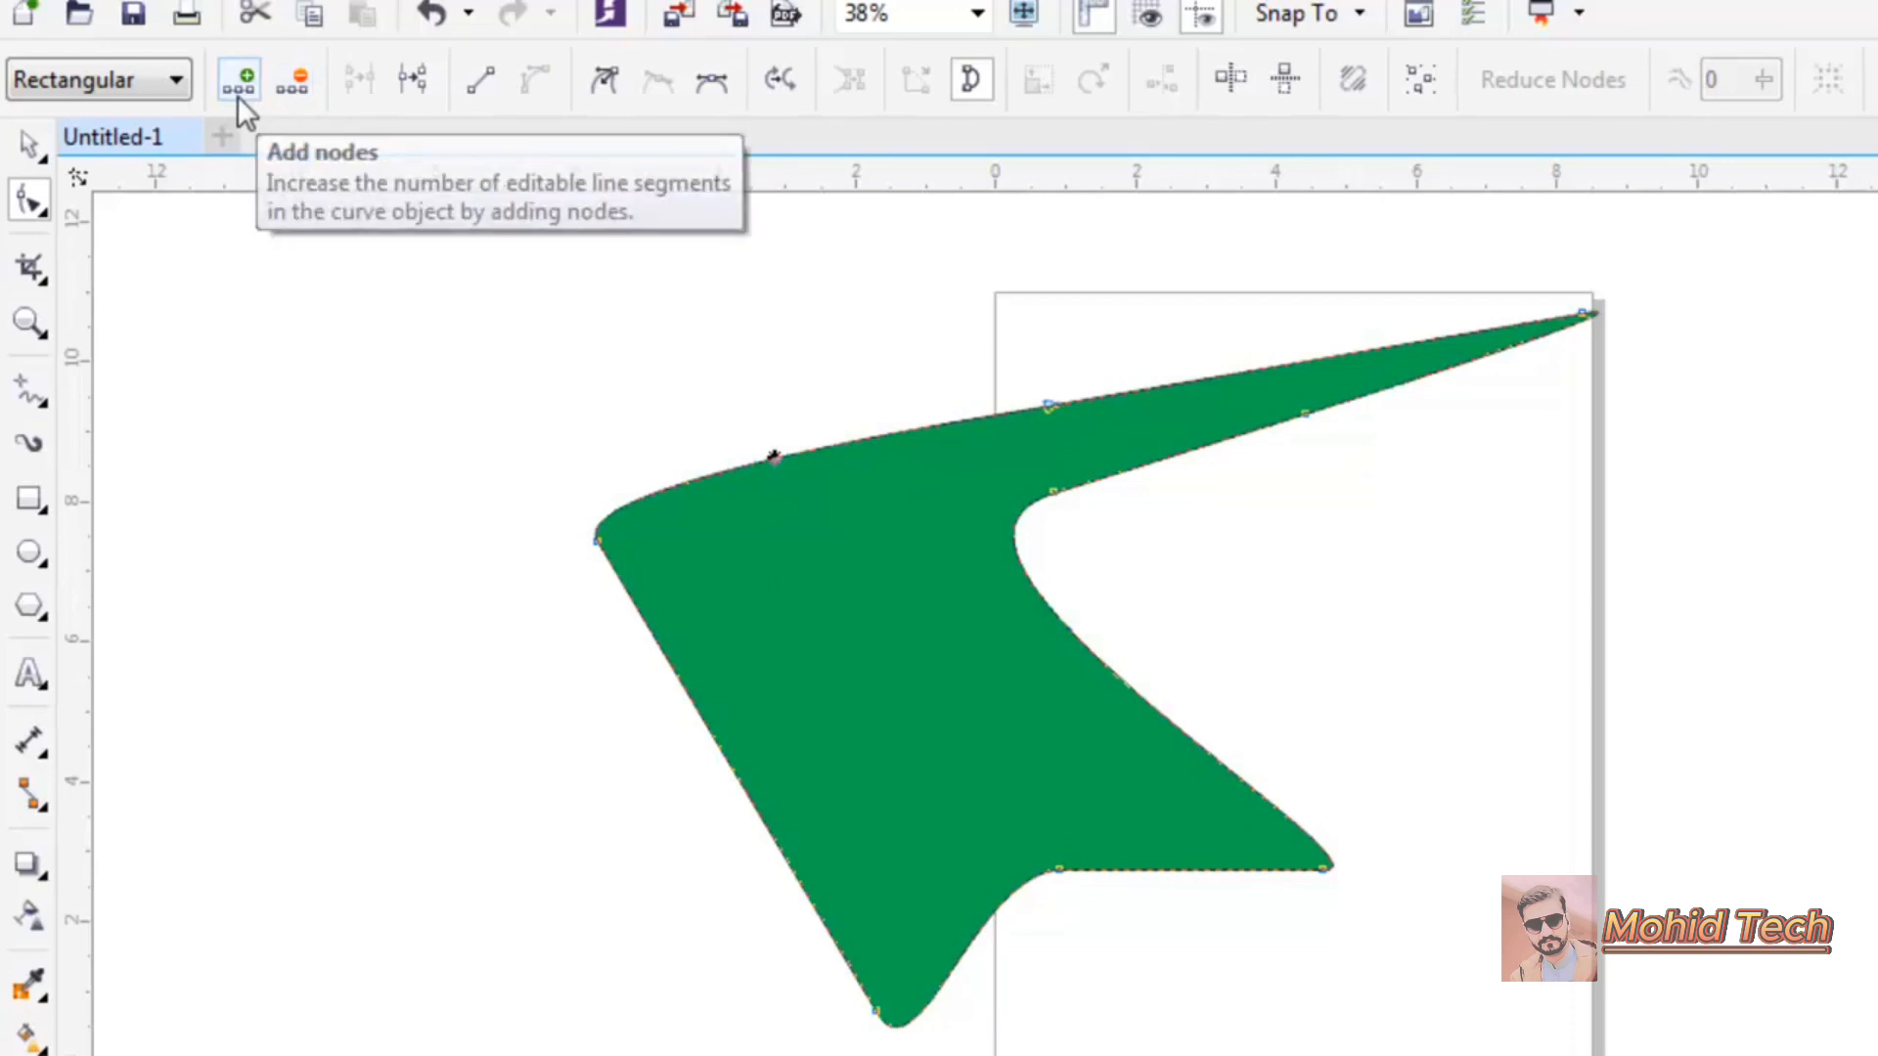
left_click(238, 96)
left_click(785, 472)
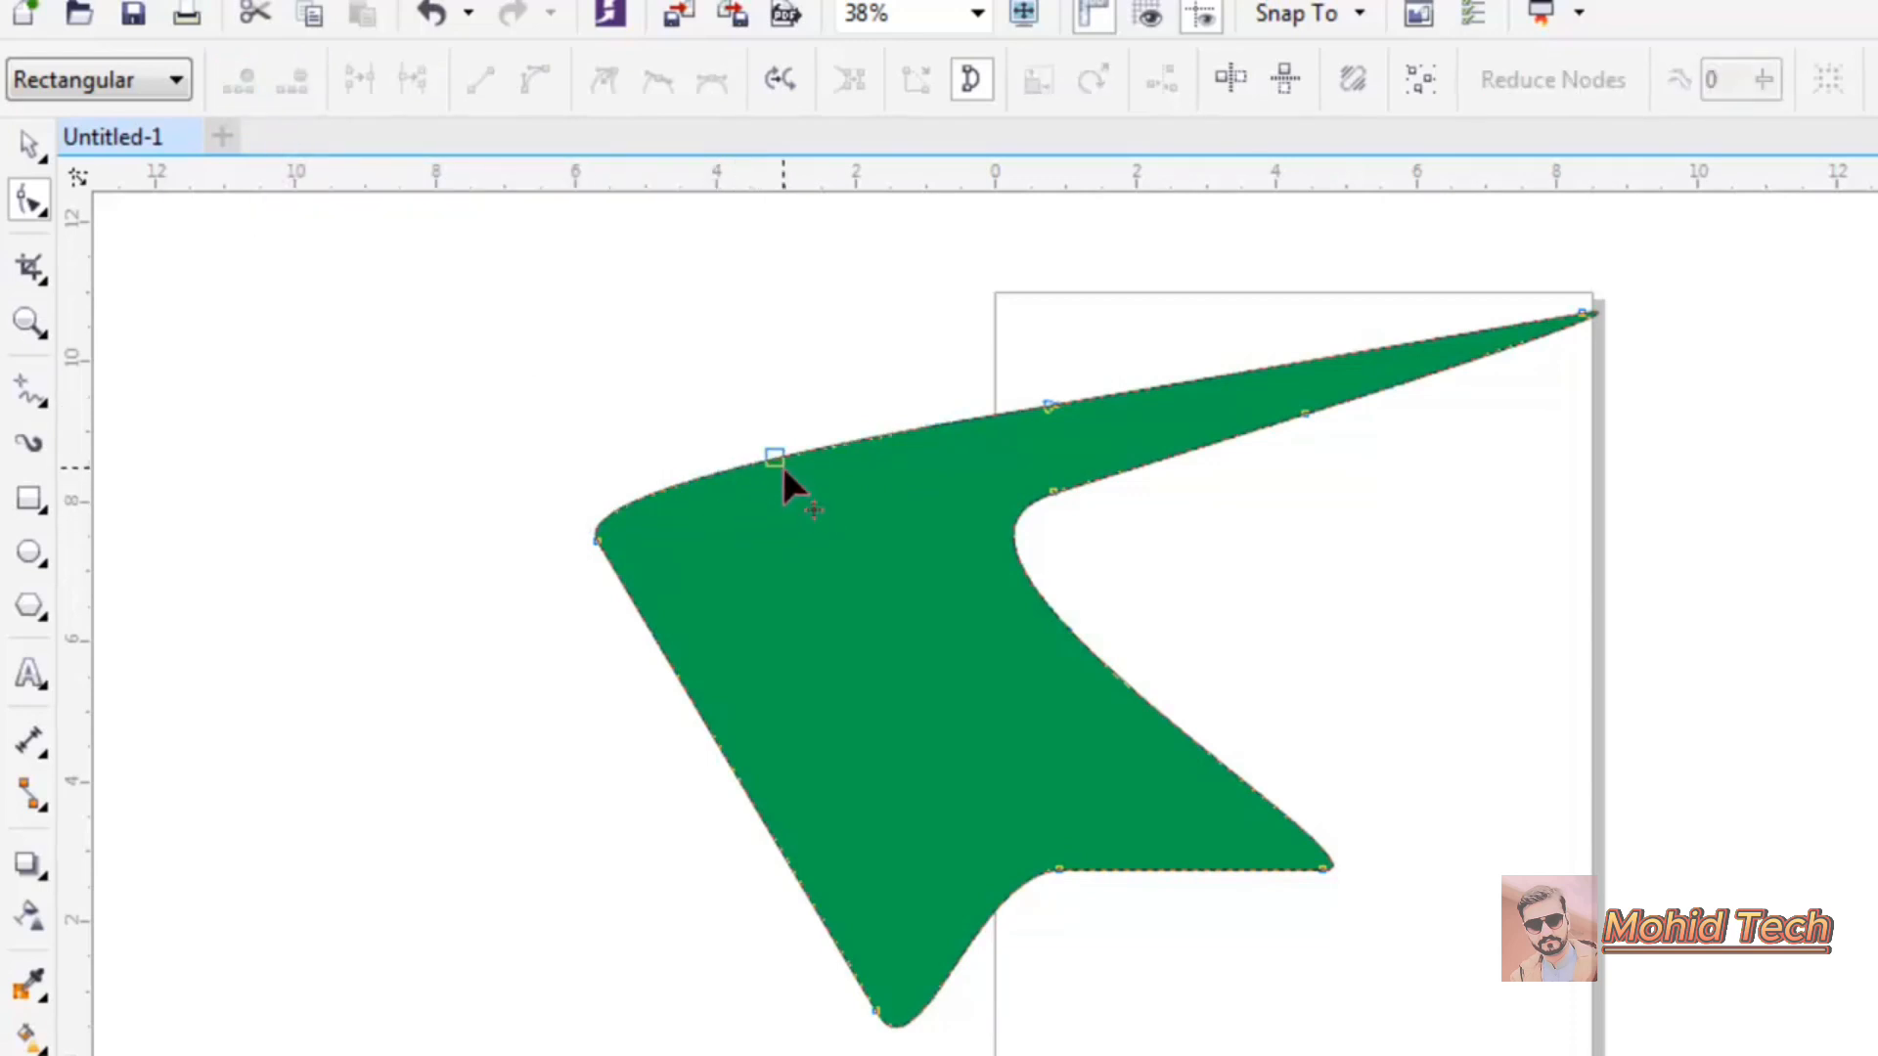
left_click(780, 460)
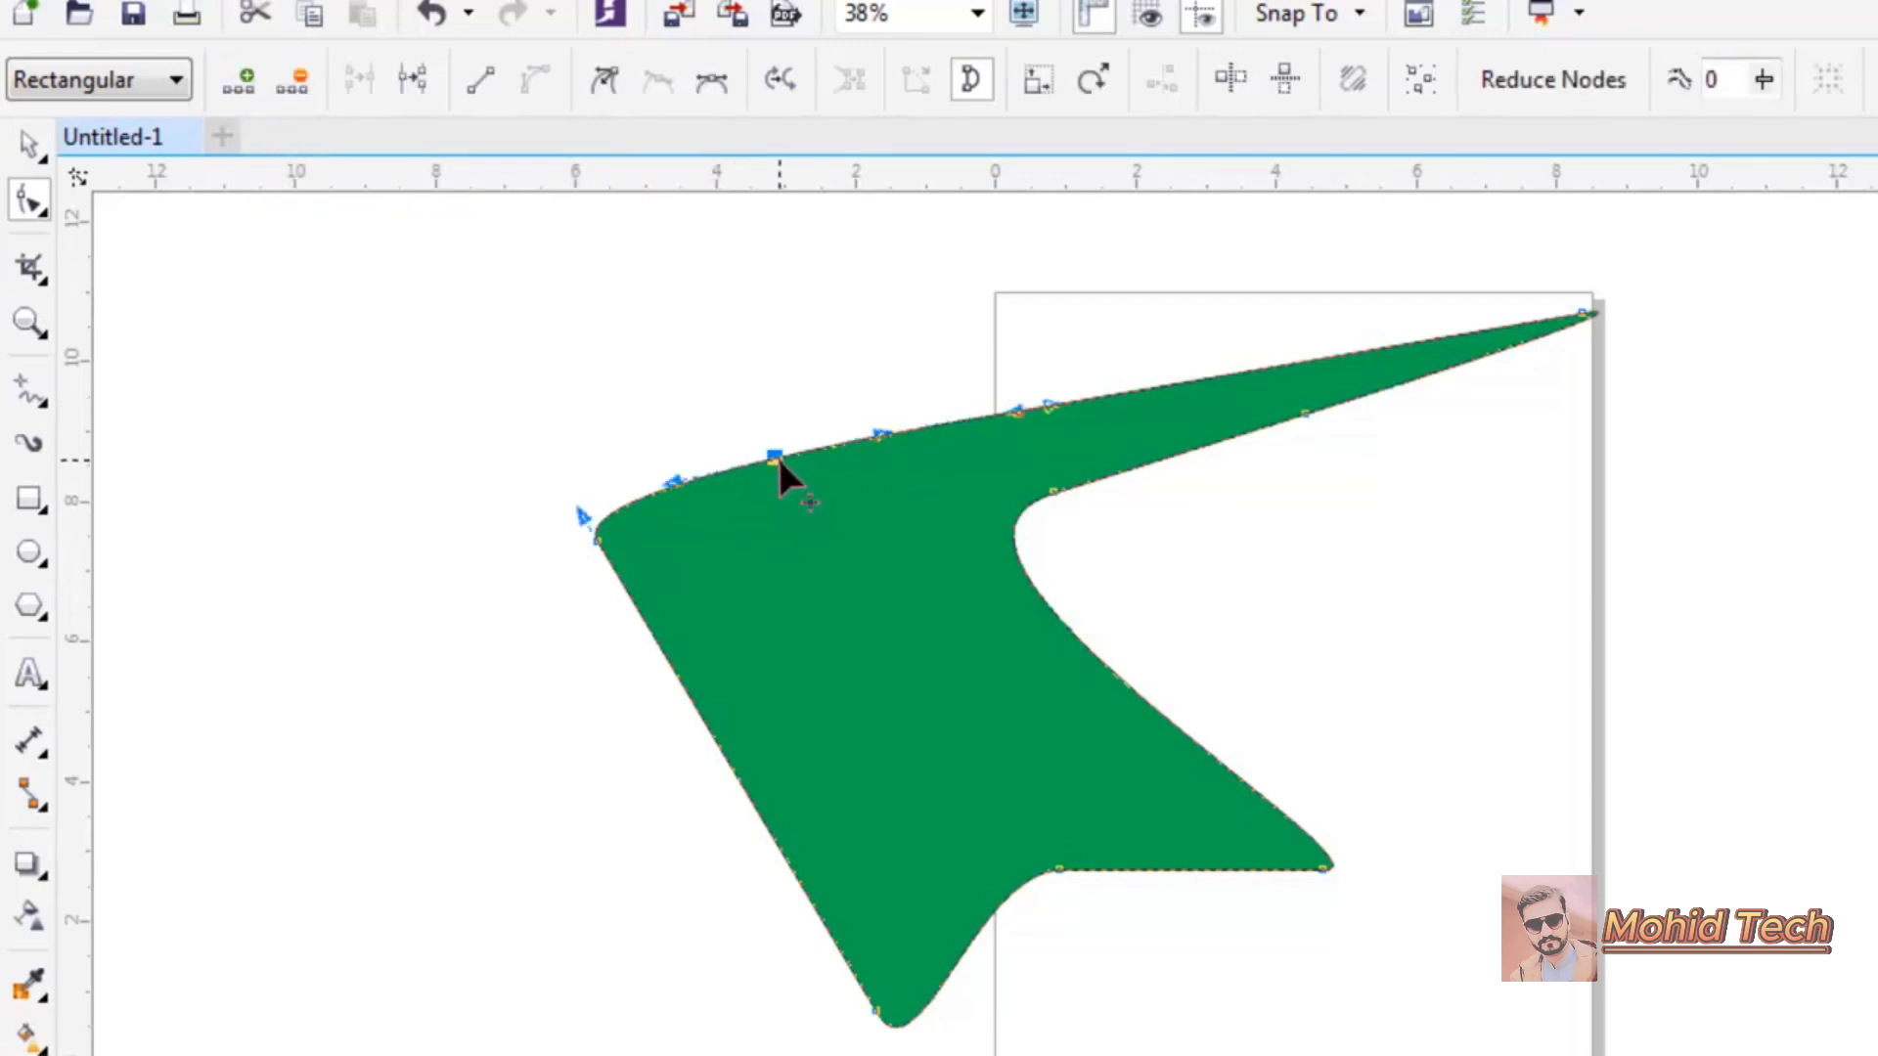
left_click_drag(772, 452, 715, 335)
left_click(1009, 336)
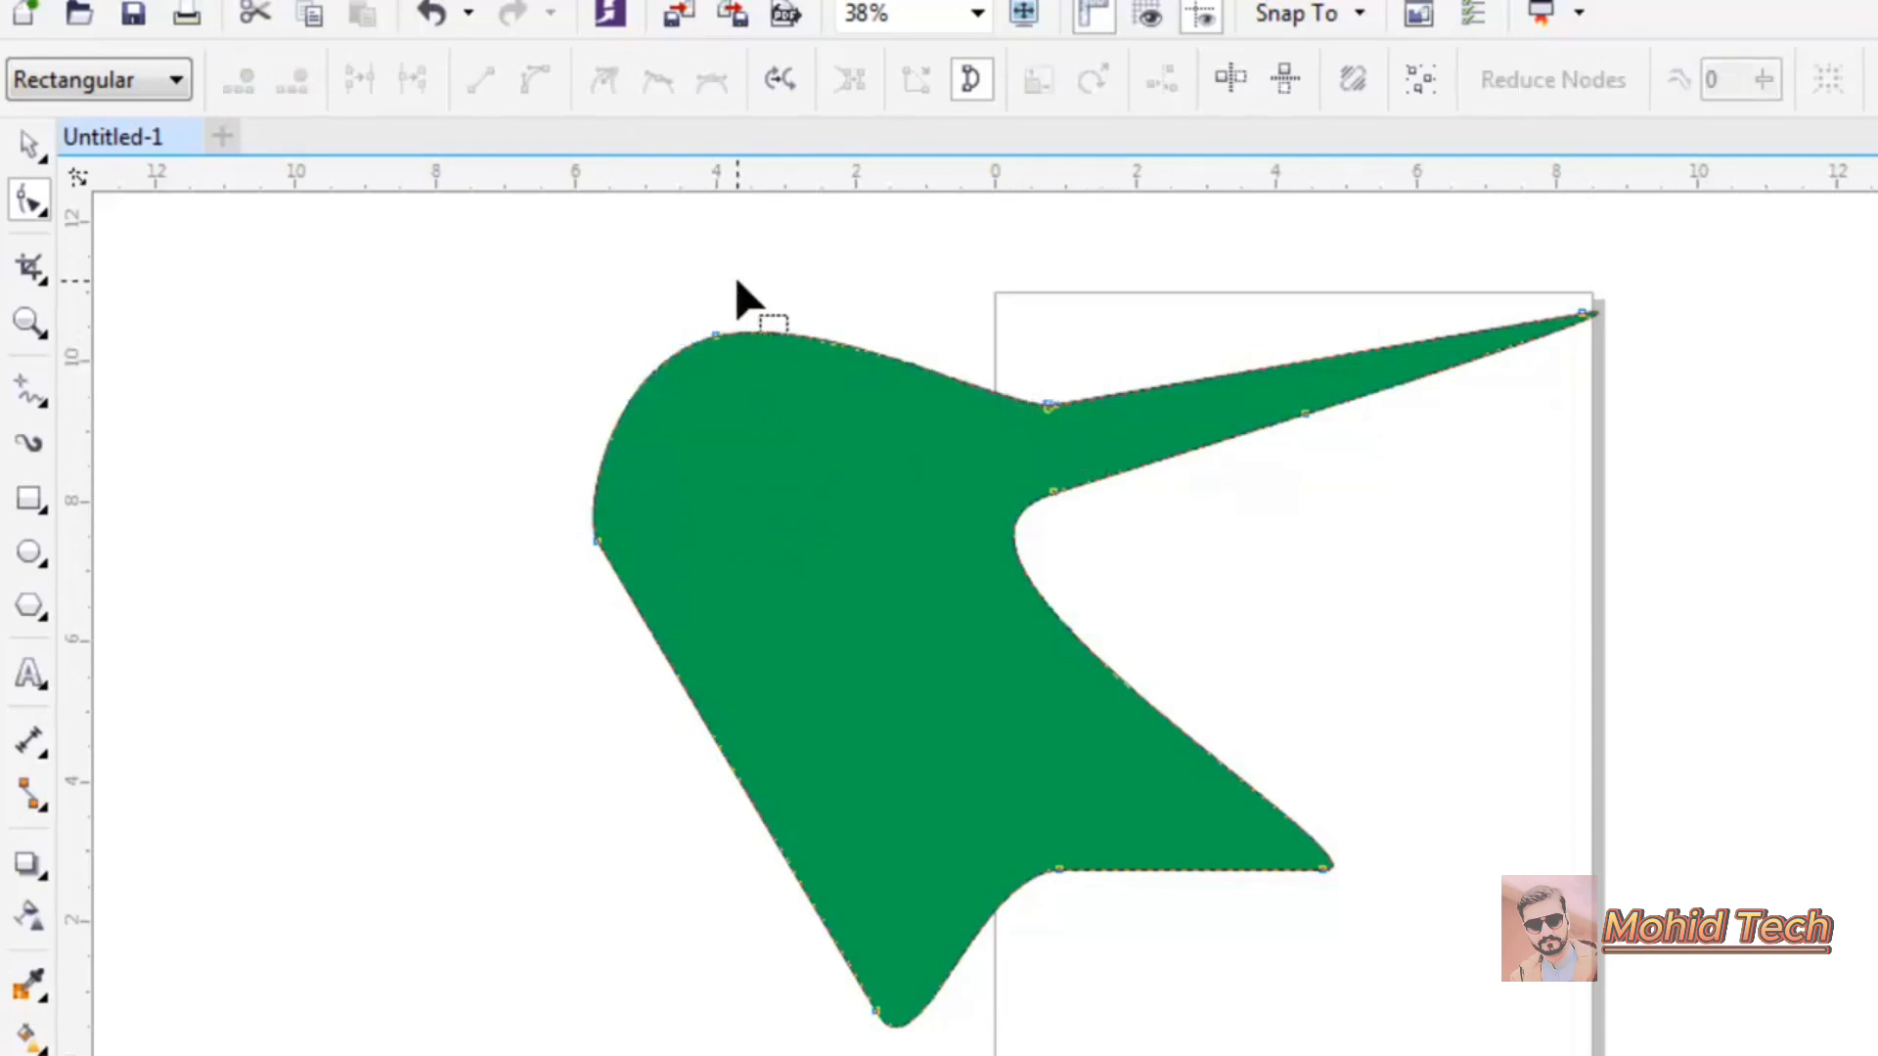
Delete the bulge's top node and the middle node of the upper edge.
left_click_drag(776, 370, 439, 192)
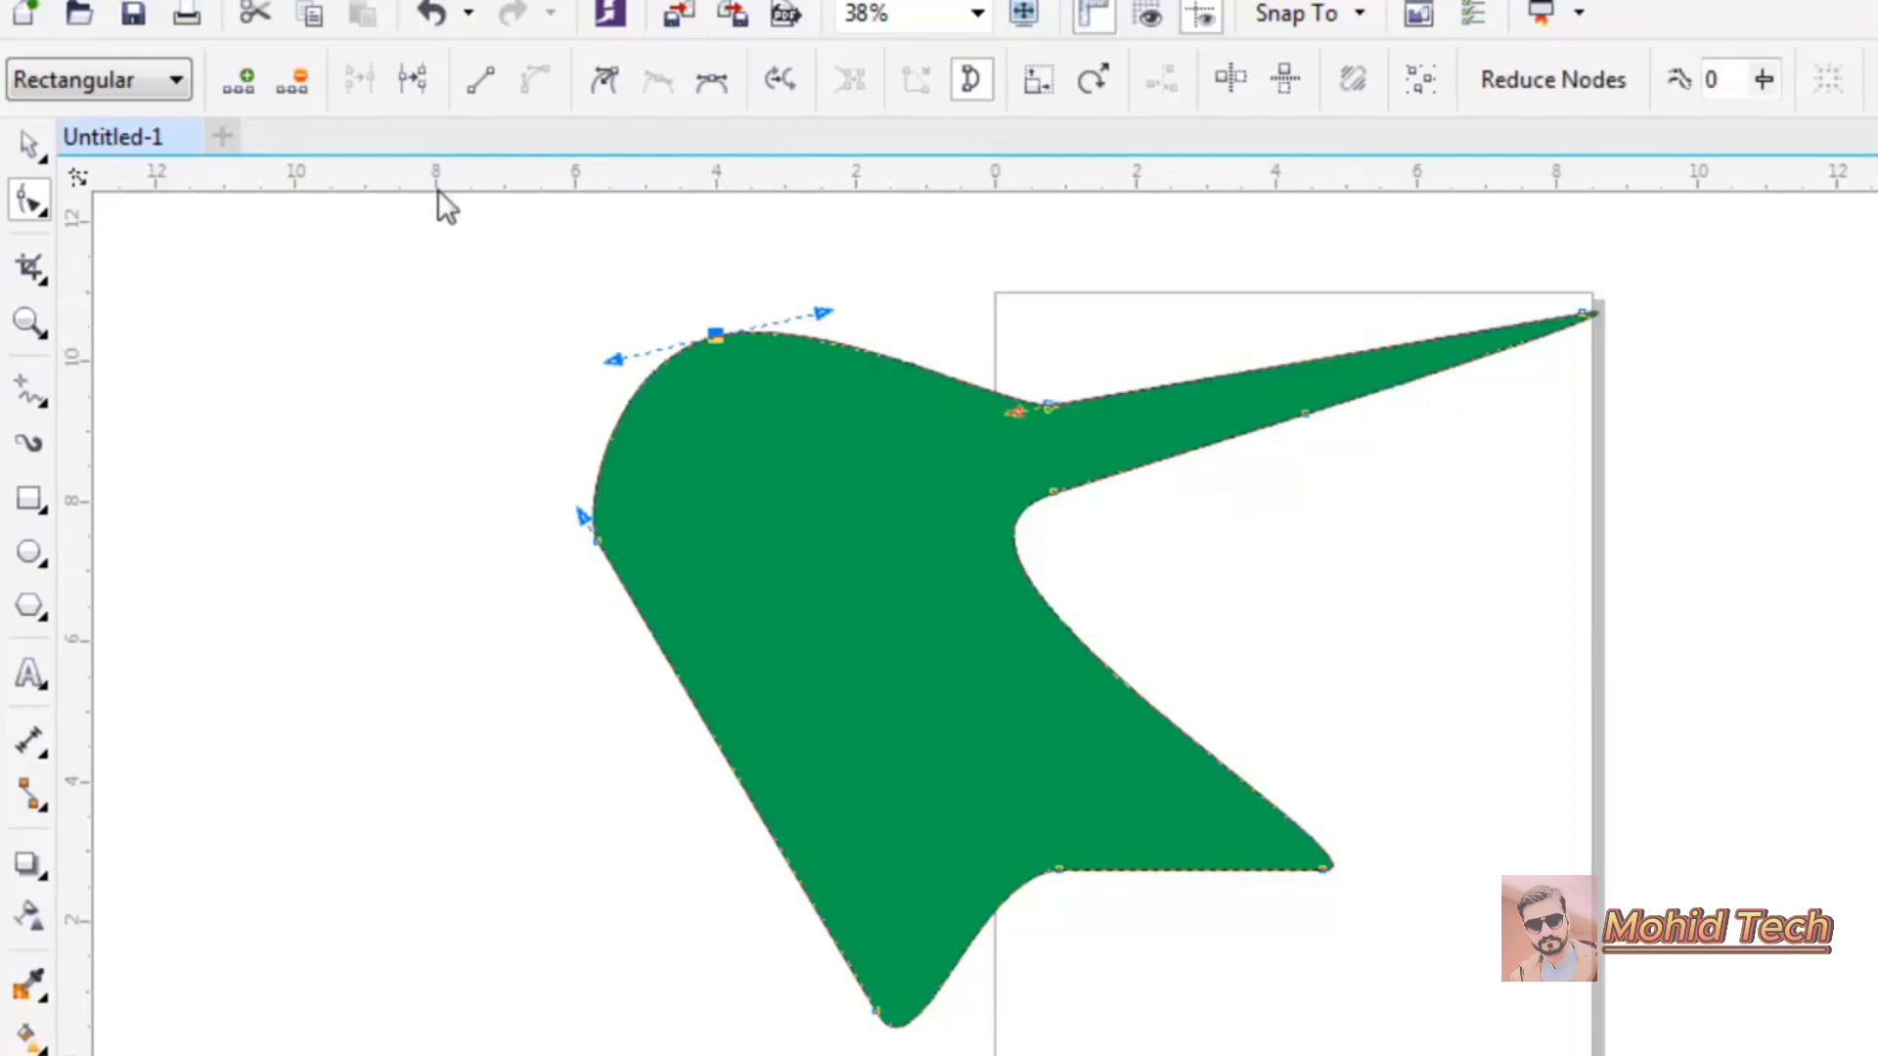
left_click(297, 92)
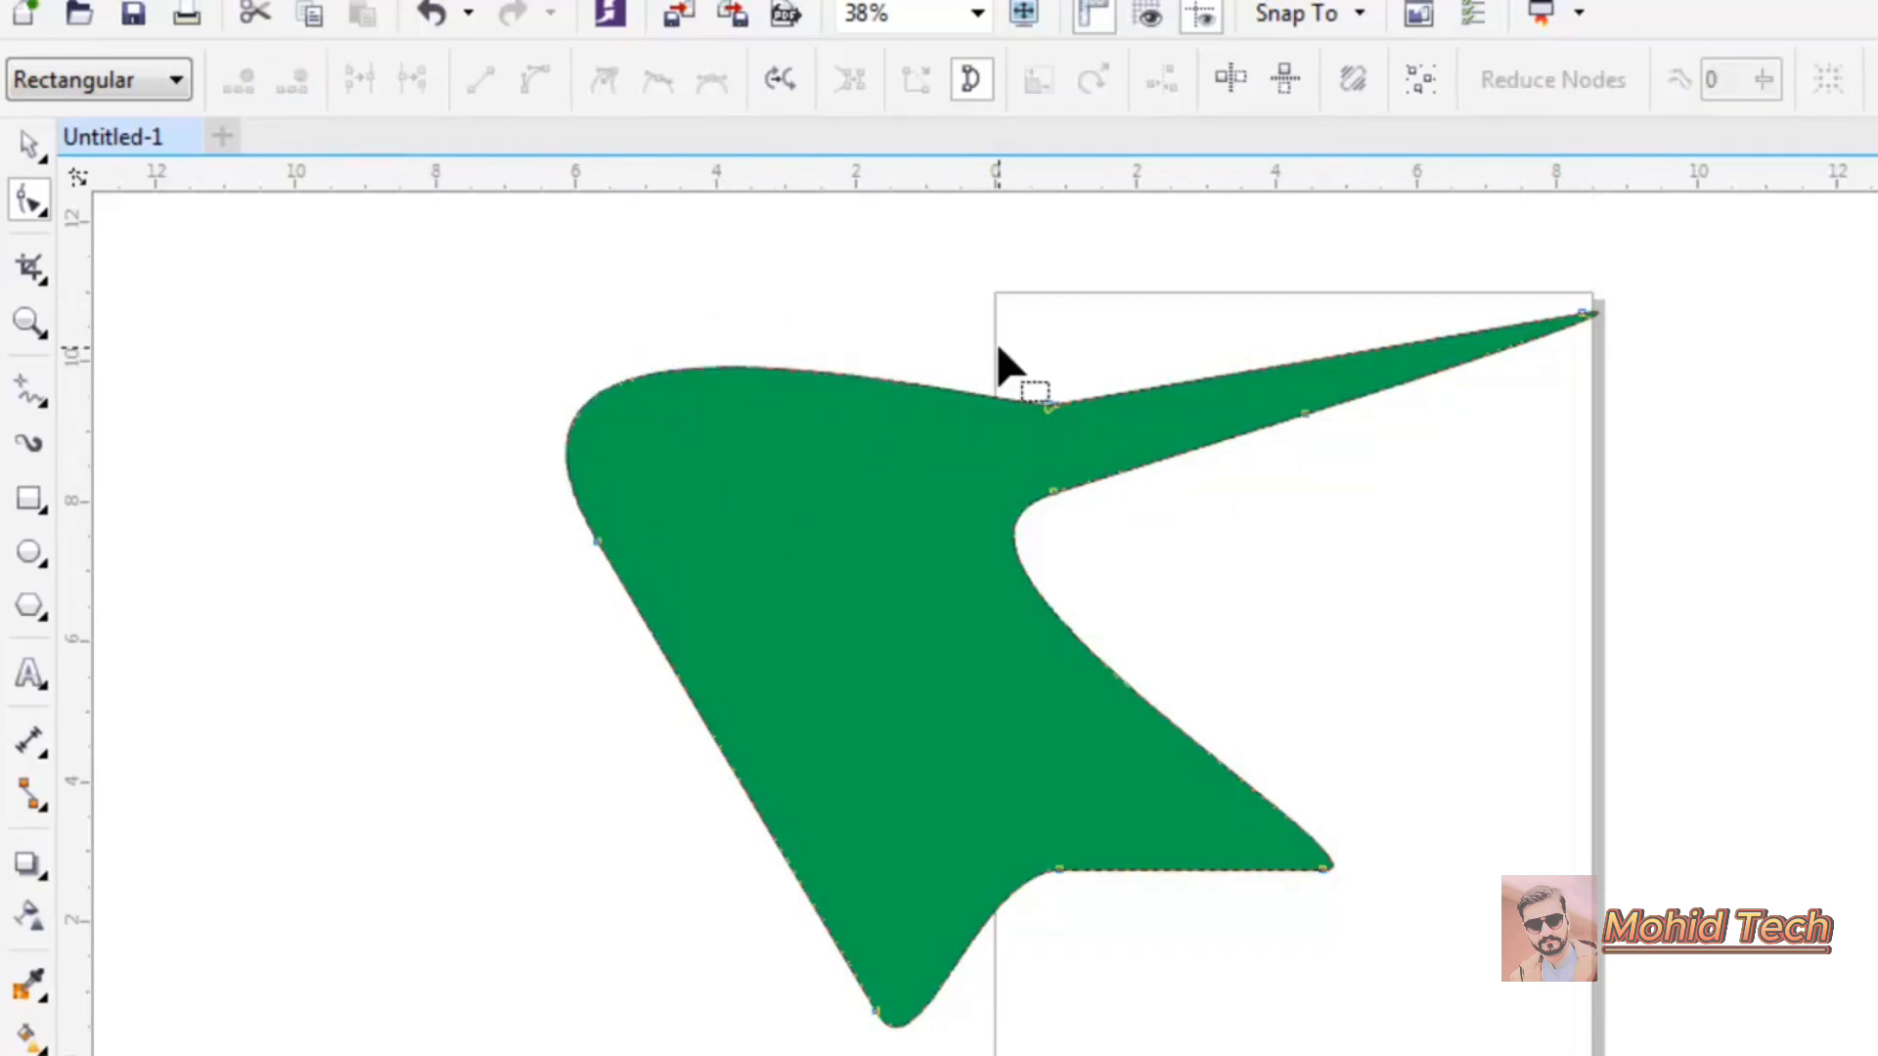
left_click_drag(998, 349, 1092, 436)
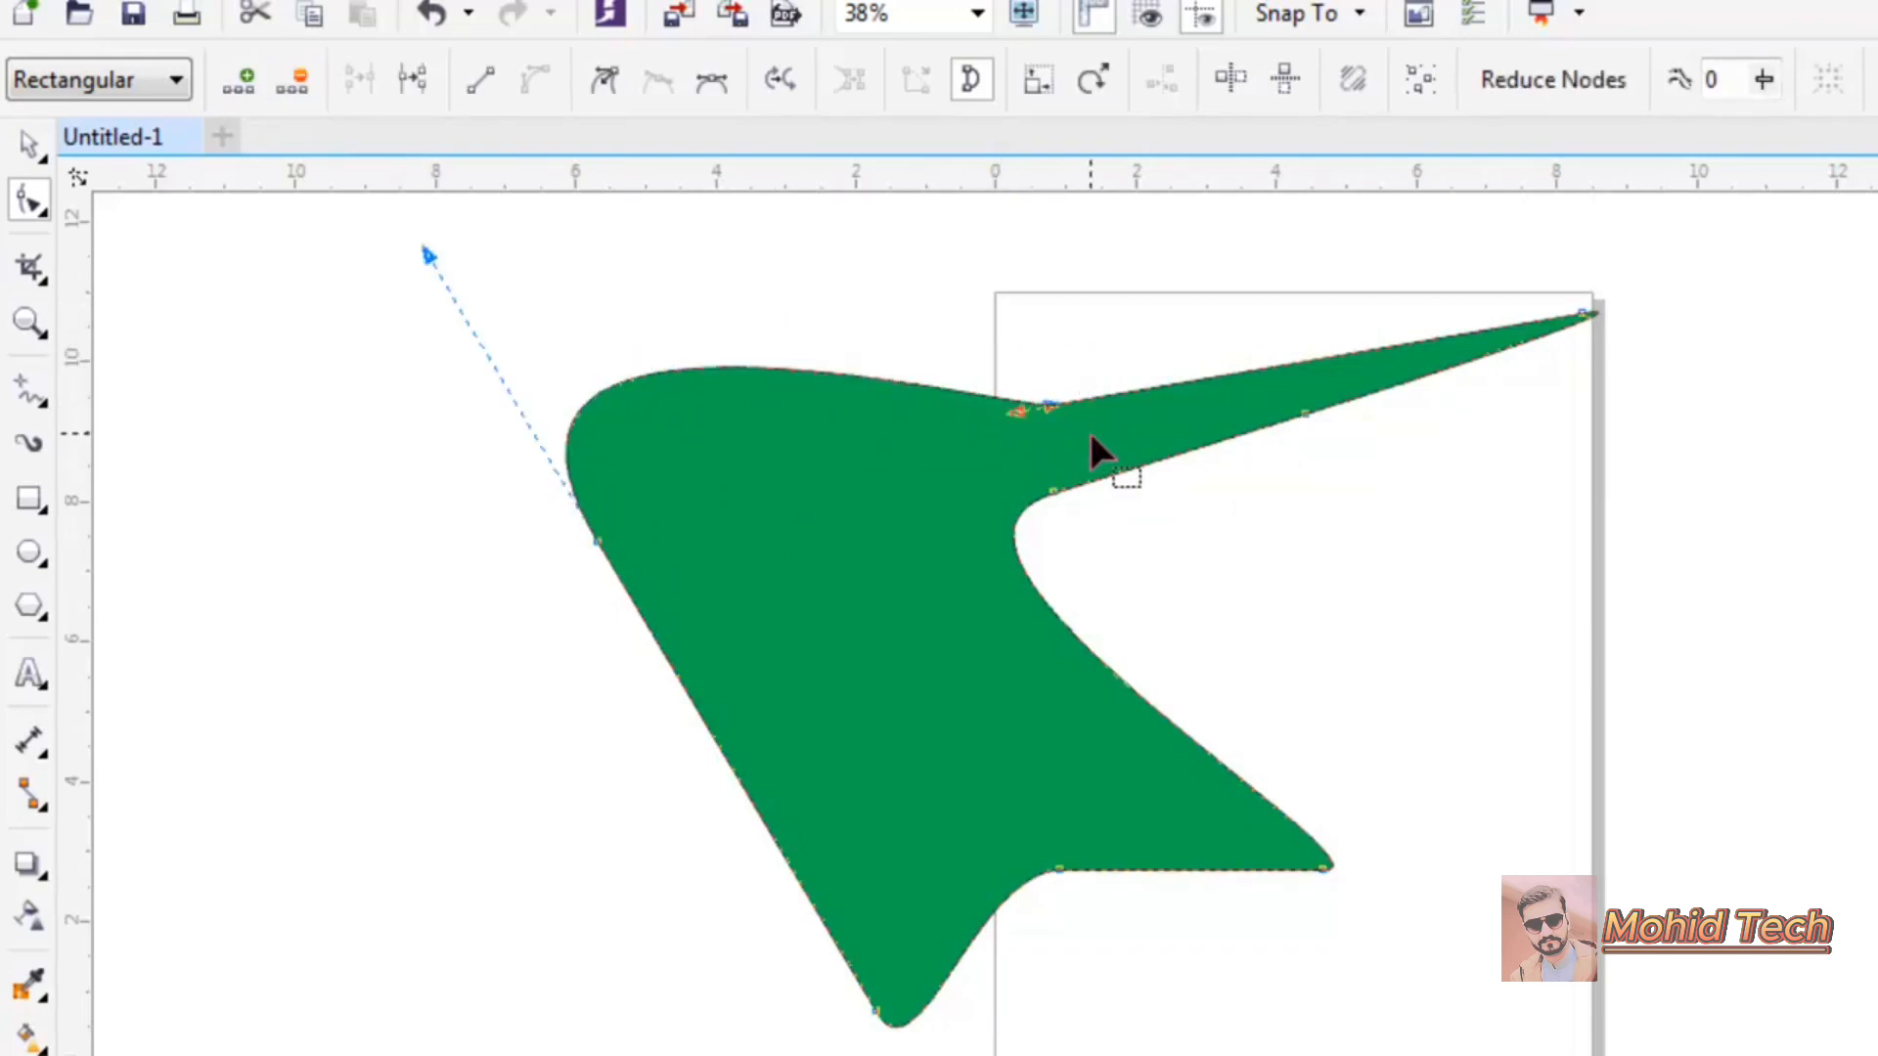
right_click(1047, 400)
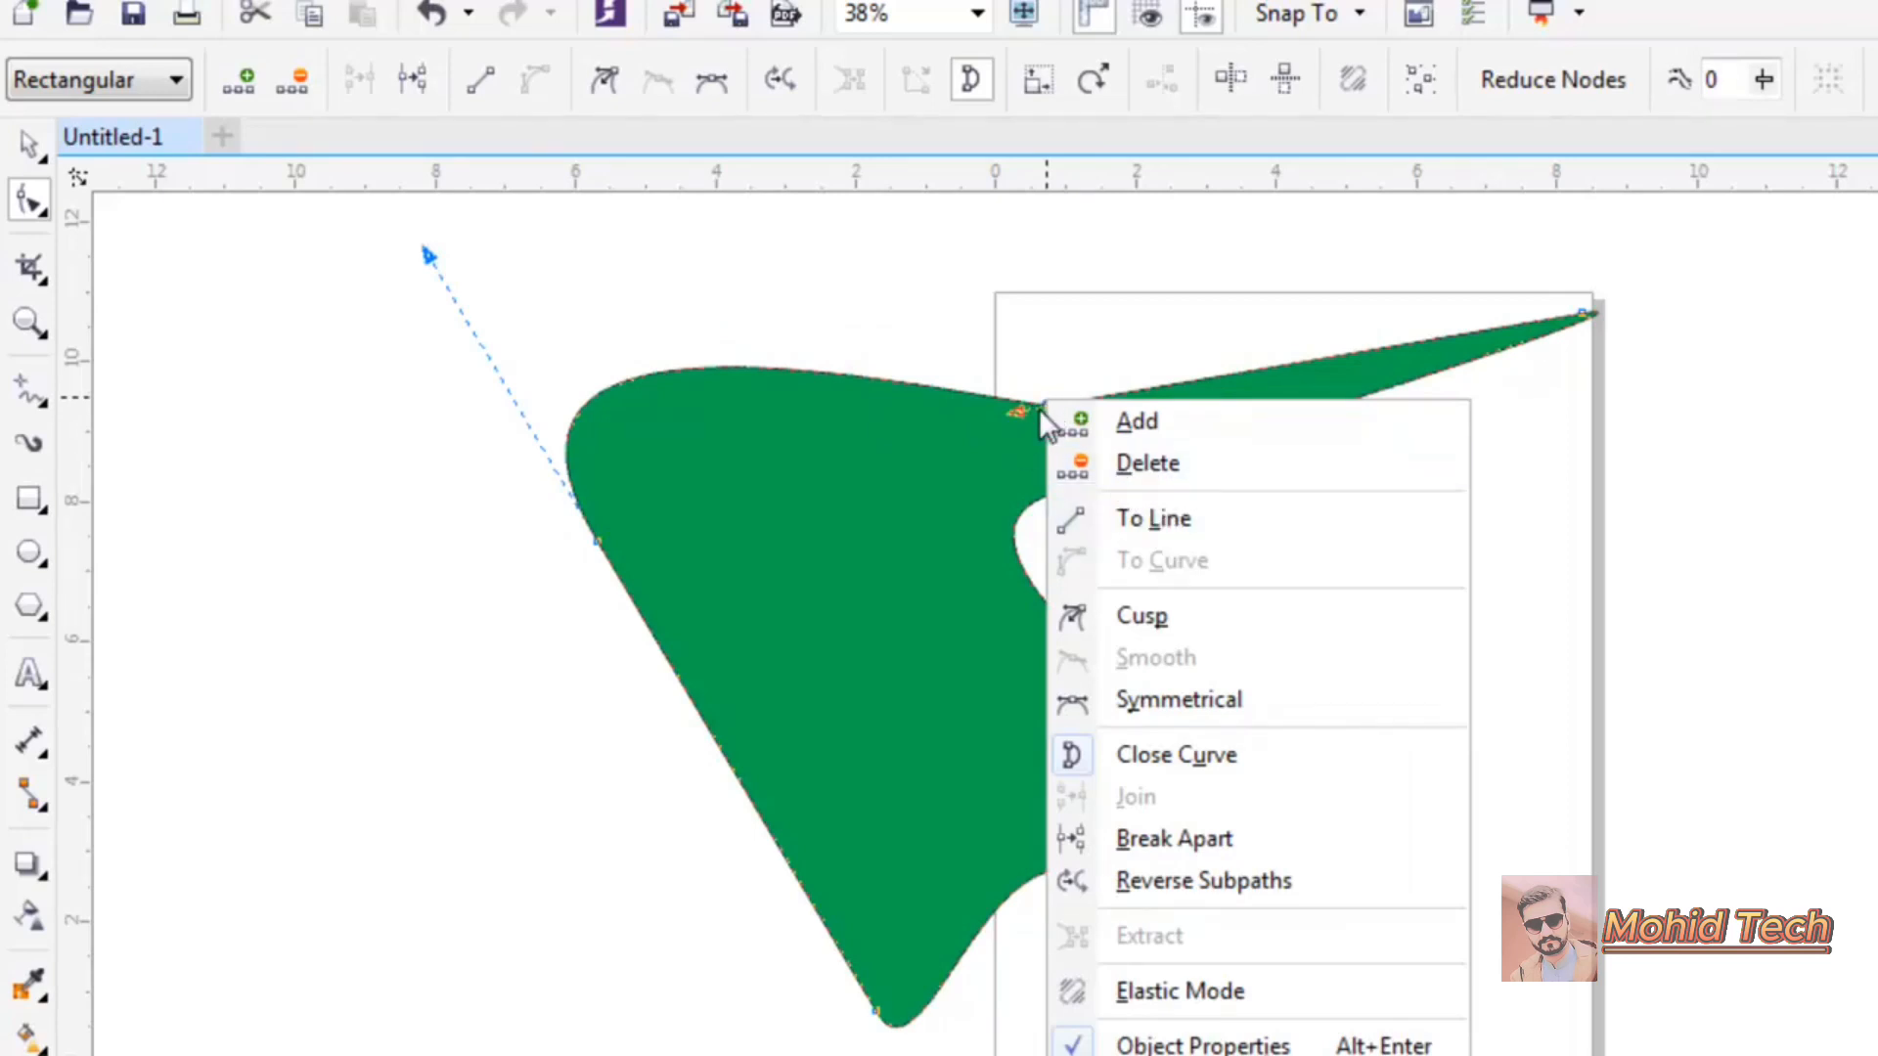
left_click(1135, 466)
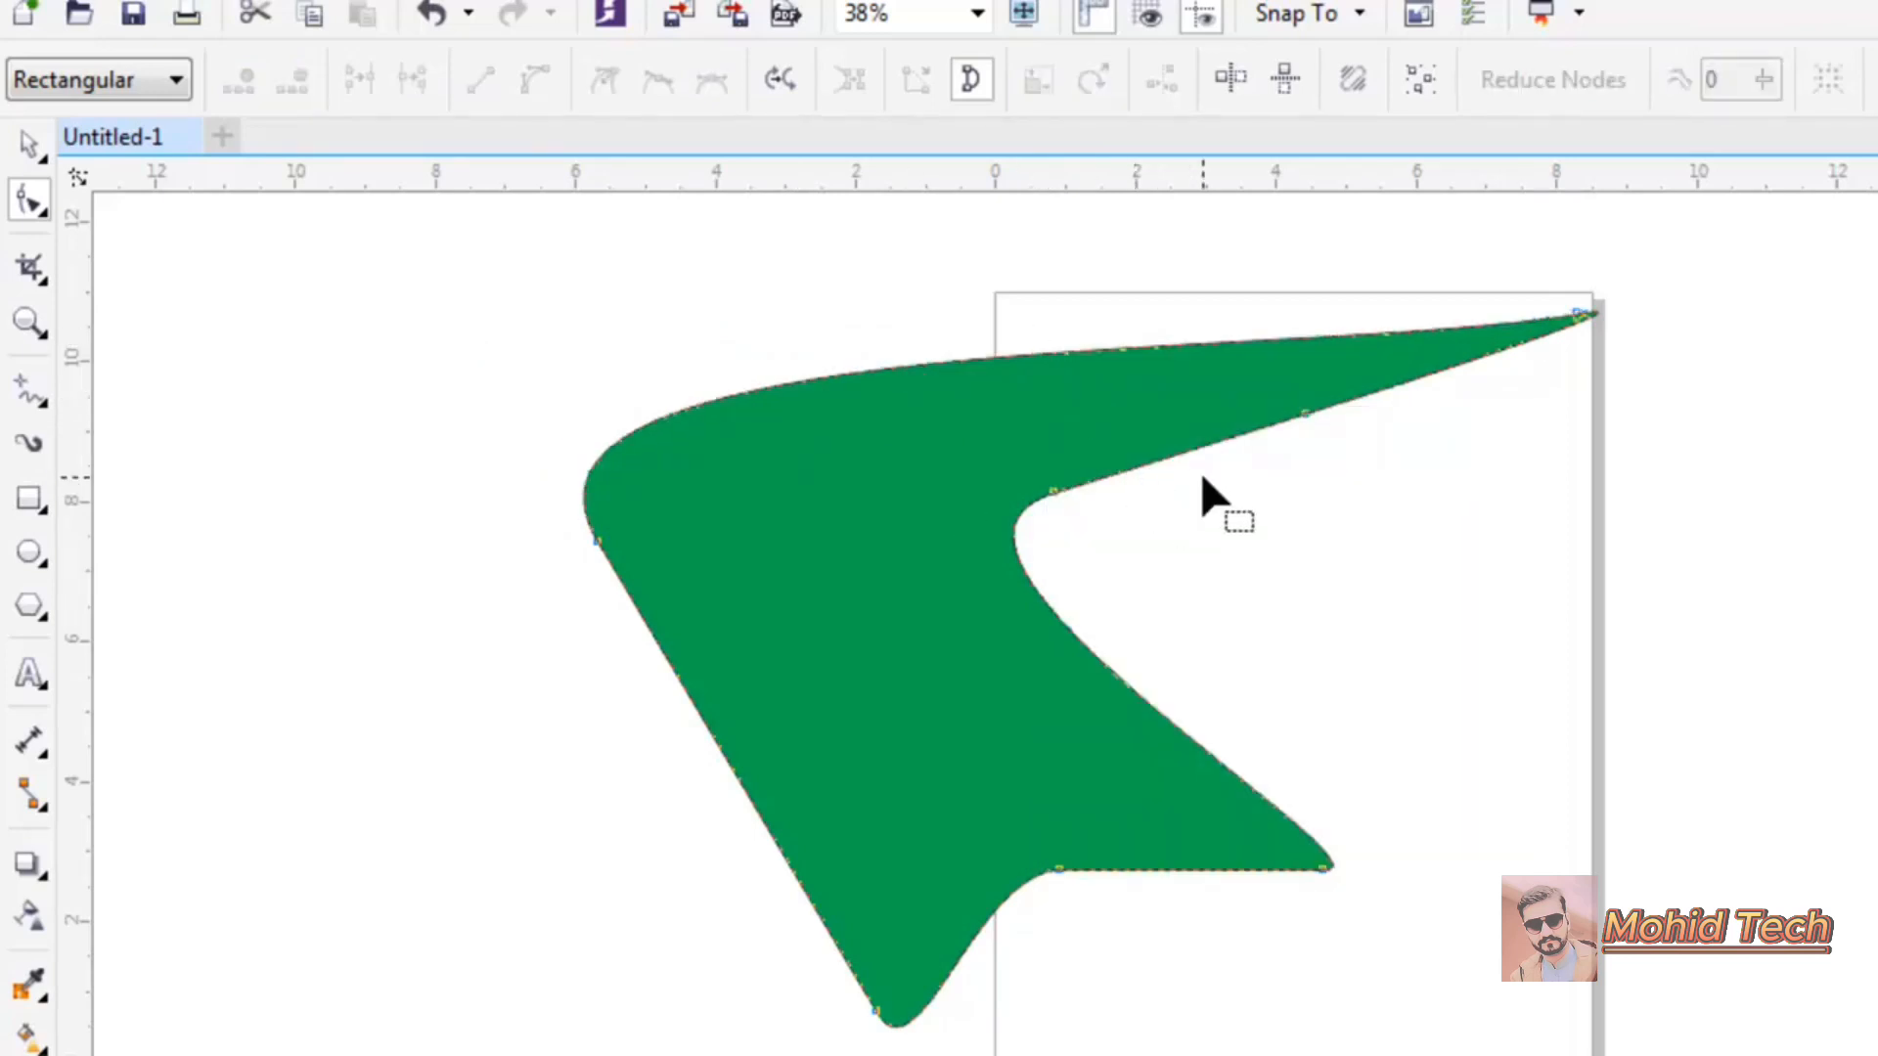
Add two nodes on the left part of the upper edge and delete the right-hand one.
left_click_drag(1008, 472, 1090, 519)
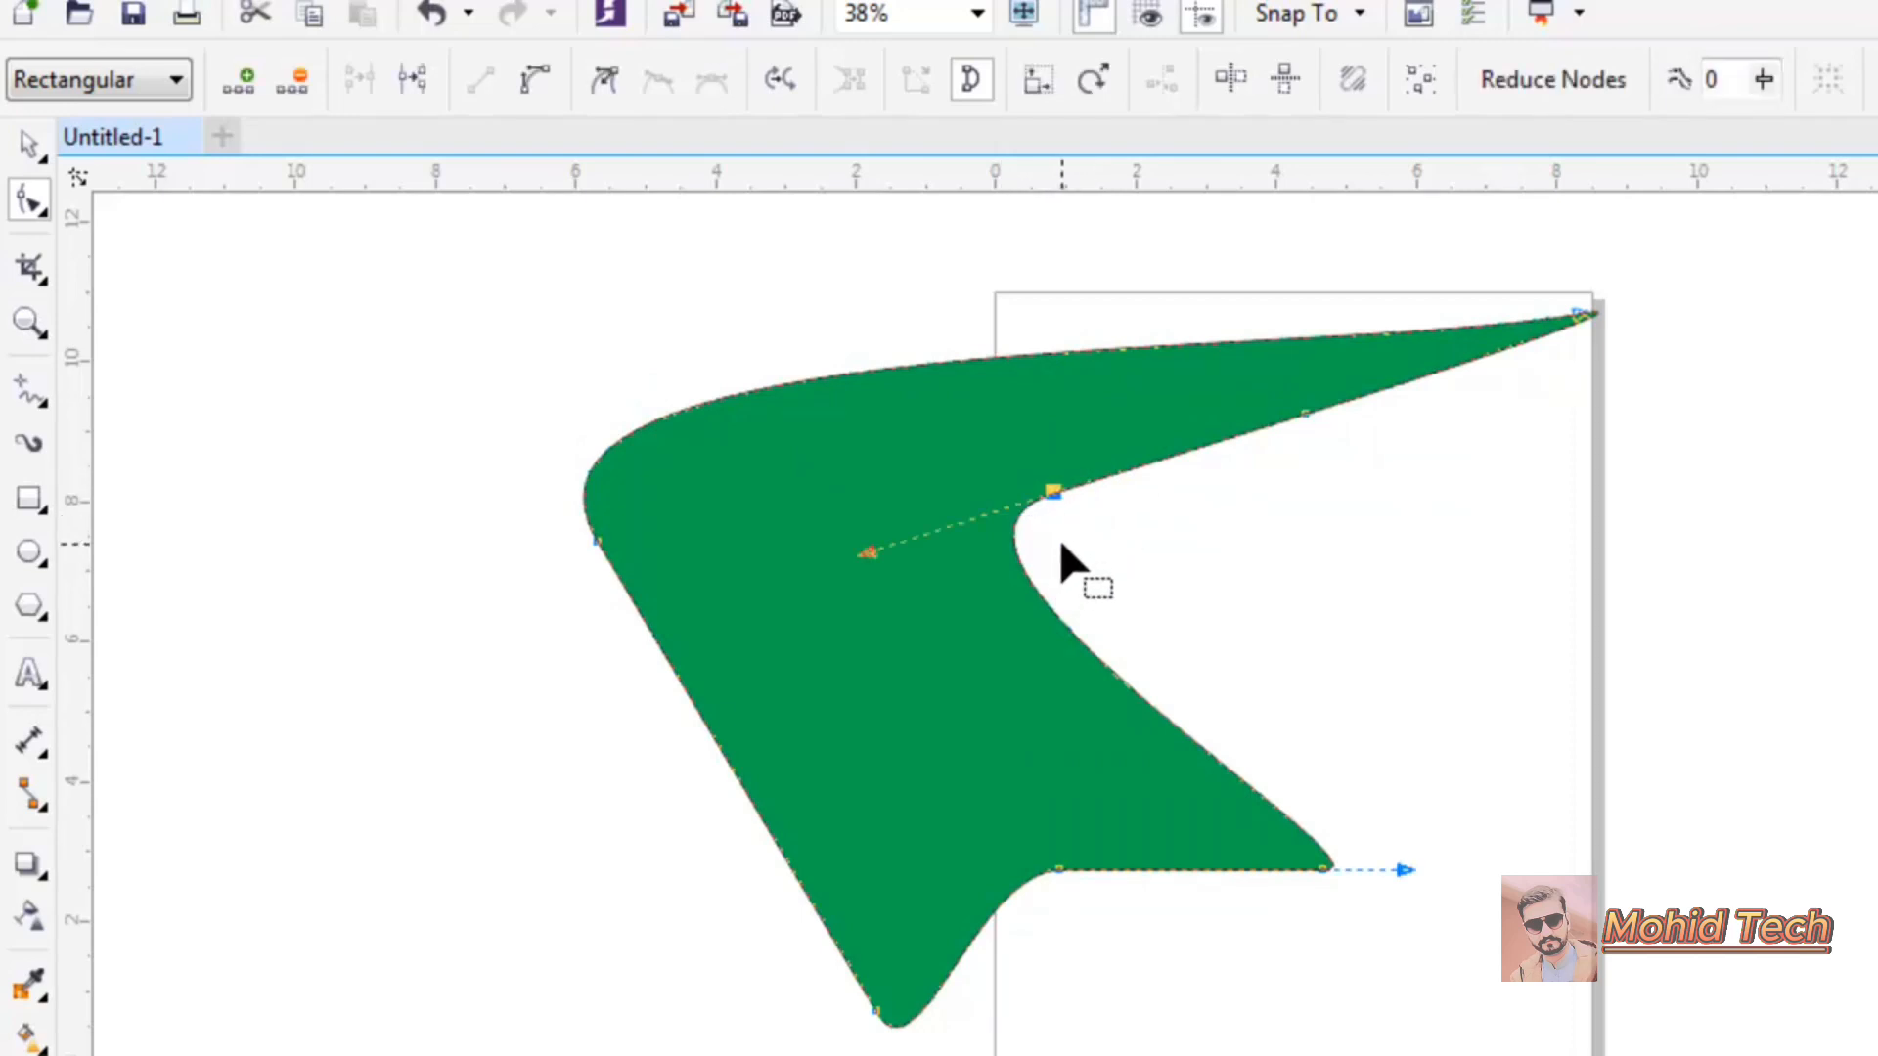
left_click(1022, 537)
left_click(886, 363)
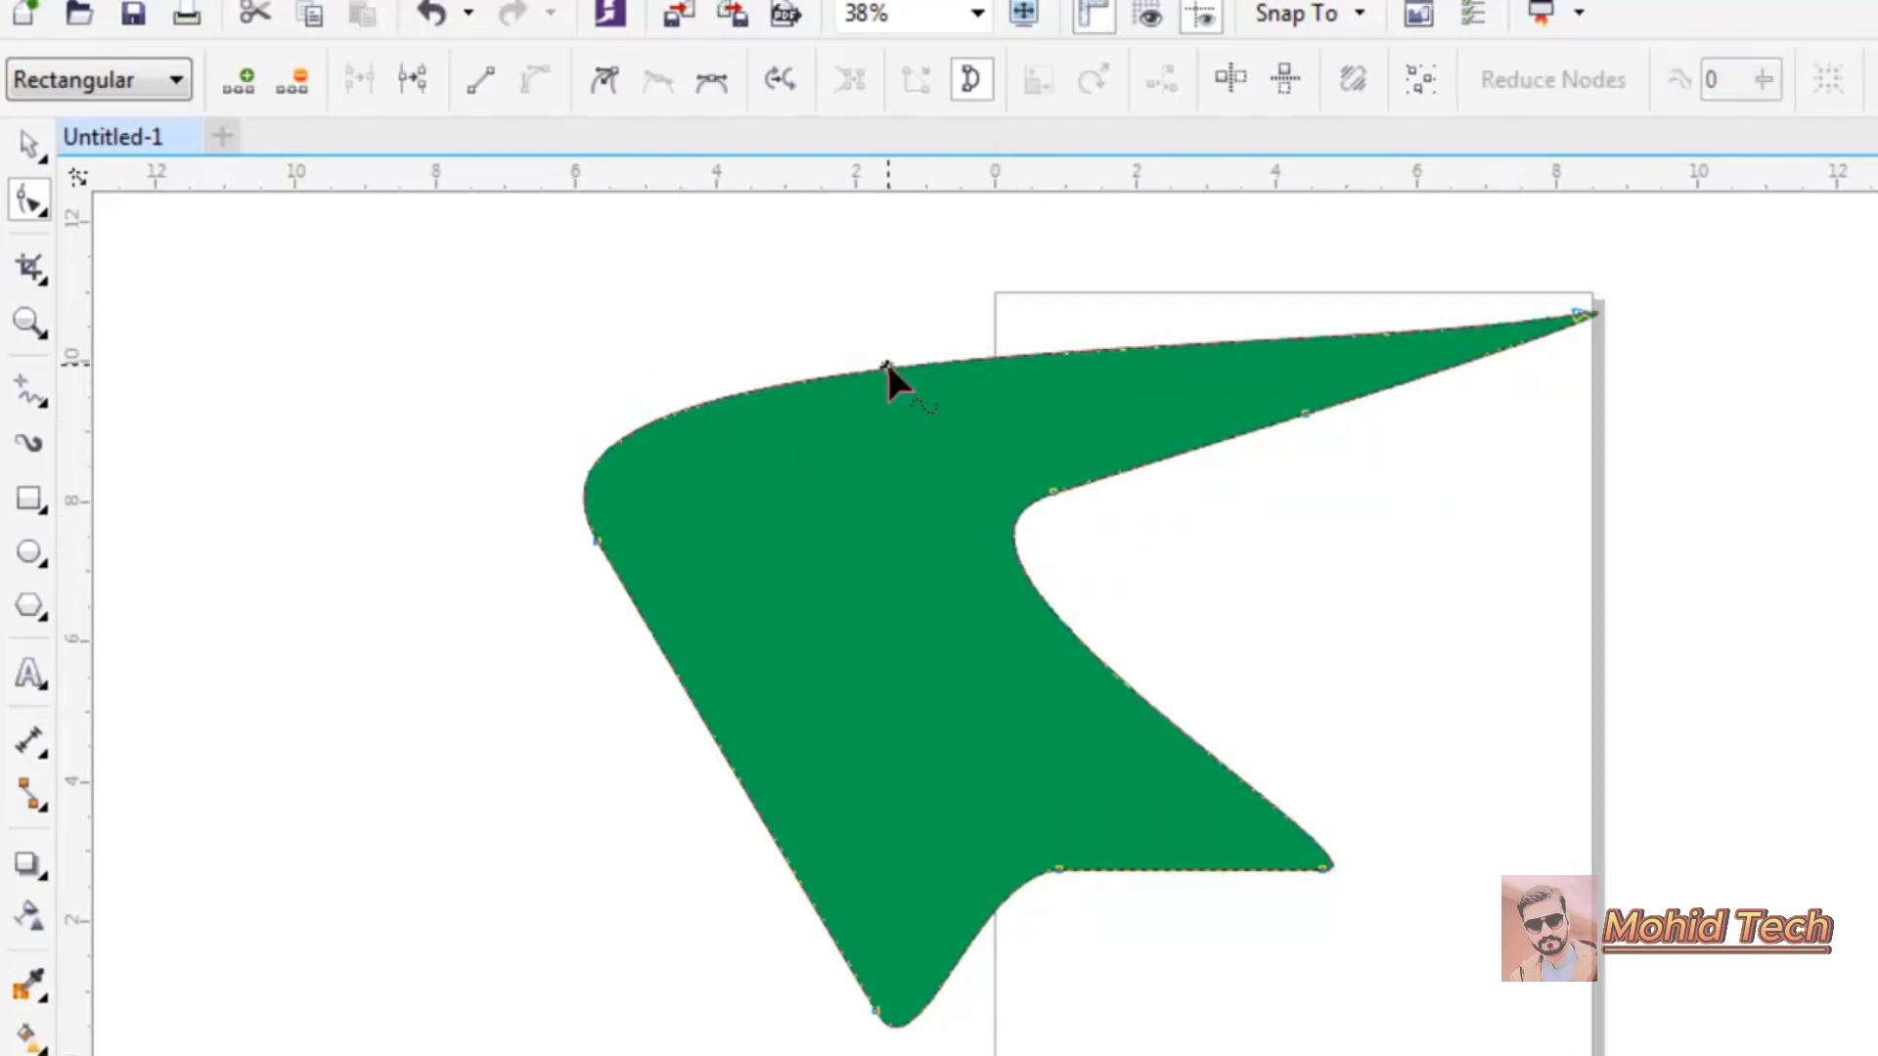
right_click(888, 364)
left_click(979, 389)
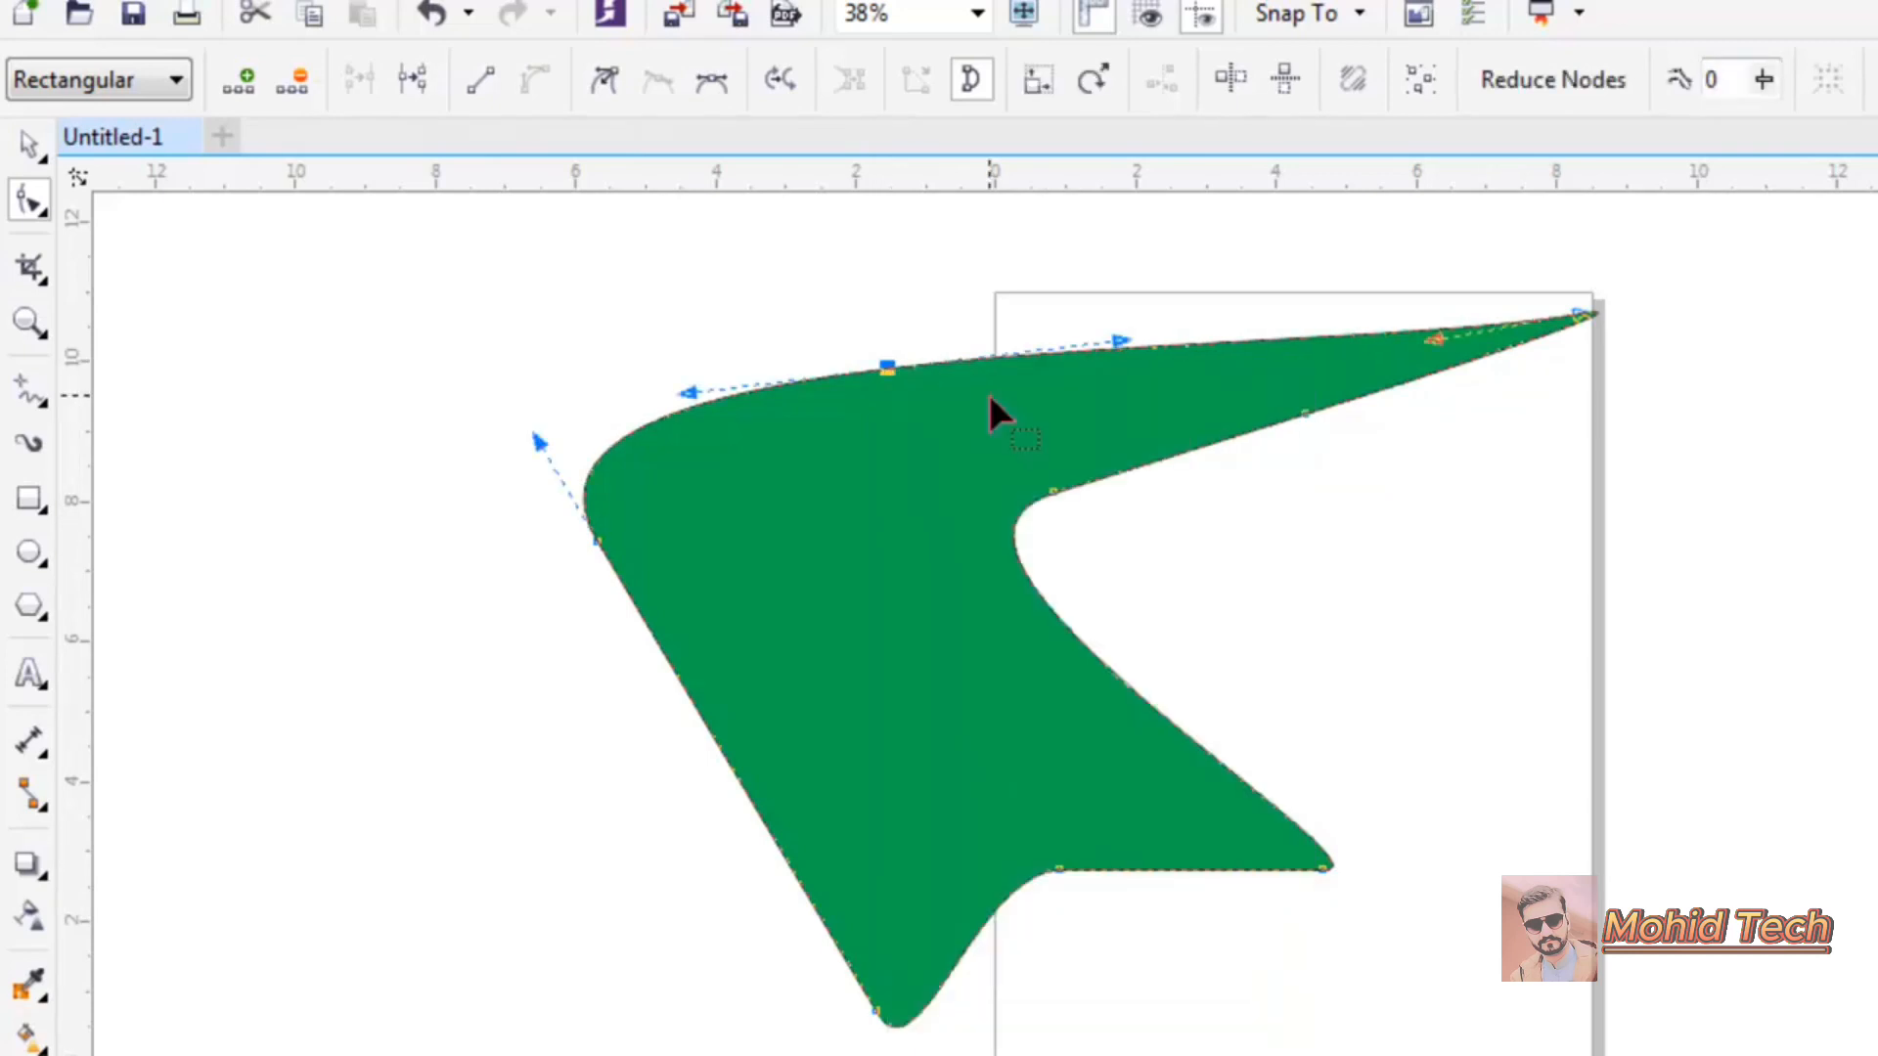
left_click(900, 411)
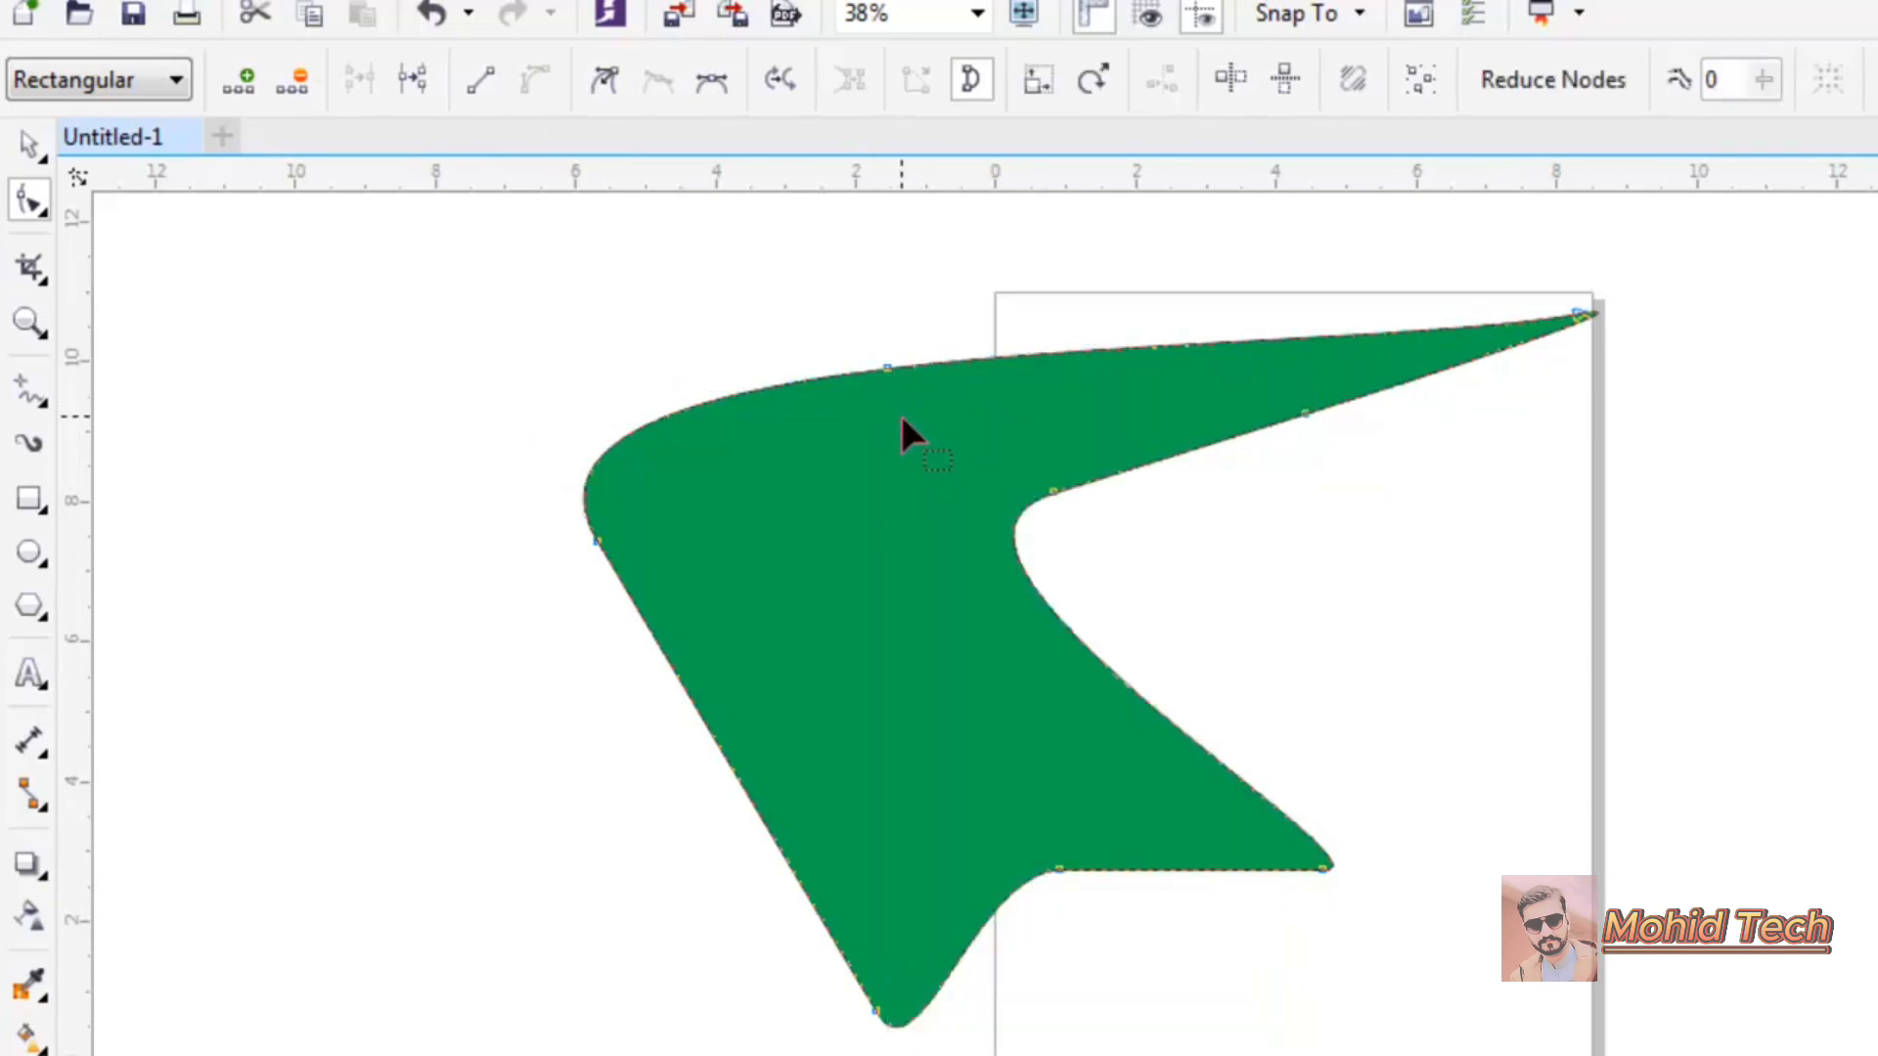
left_click(727, 392)
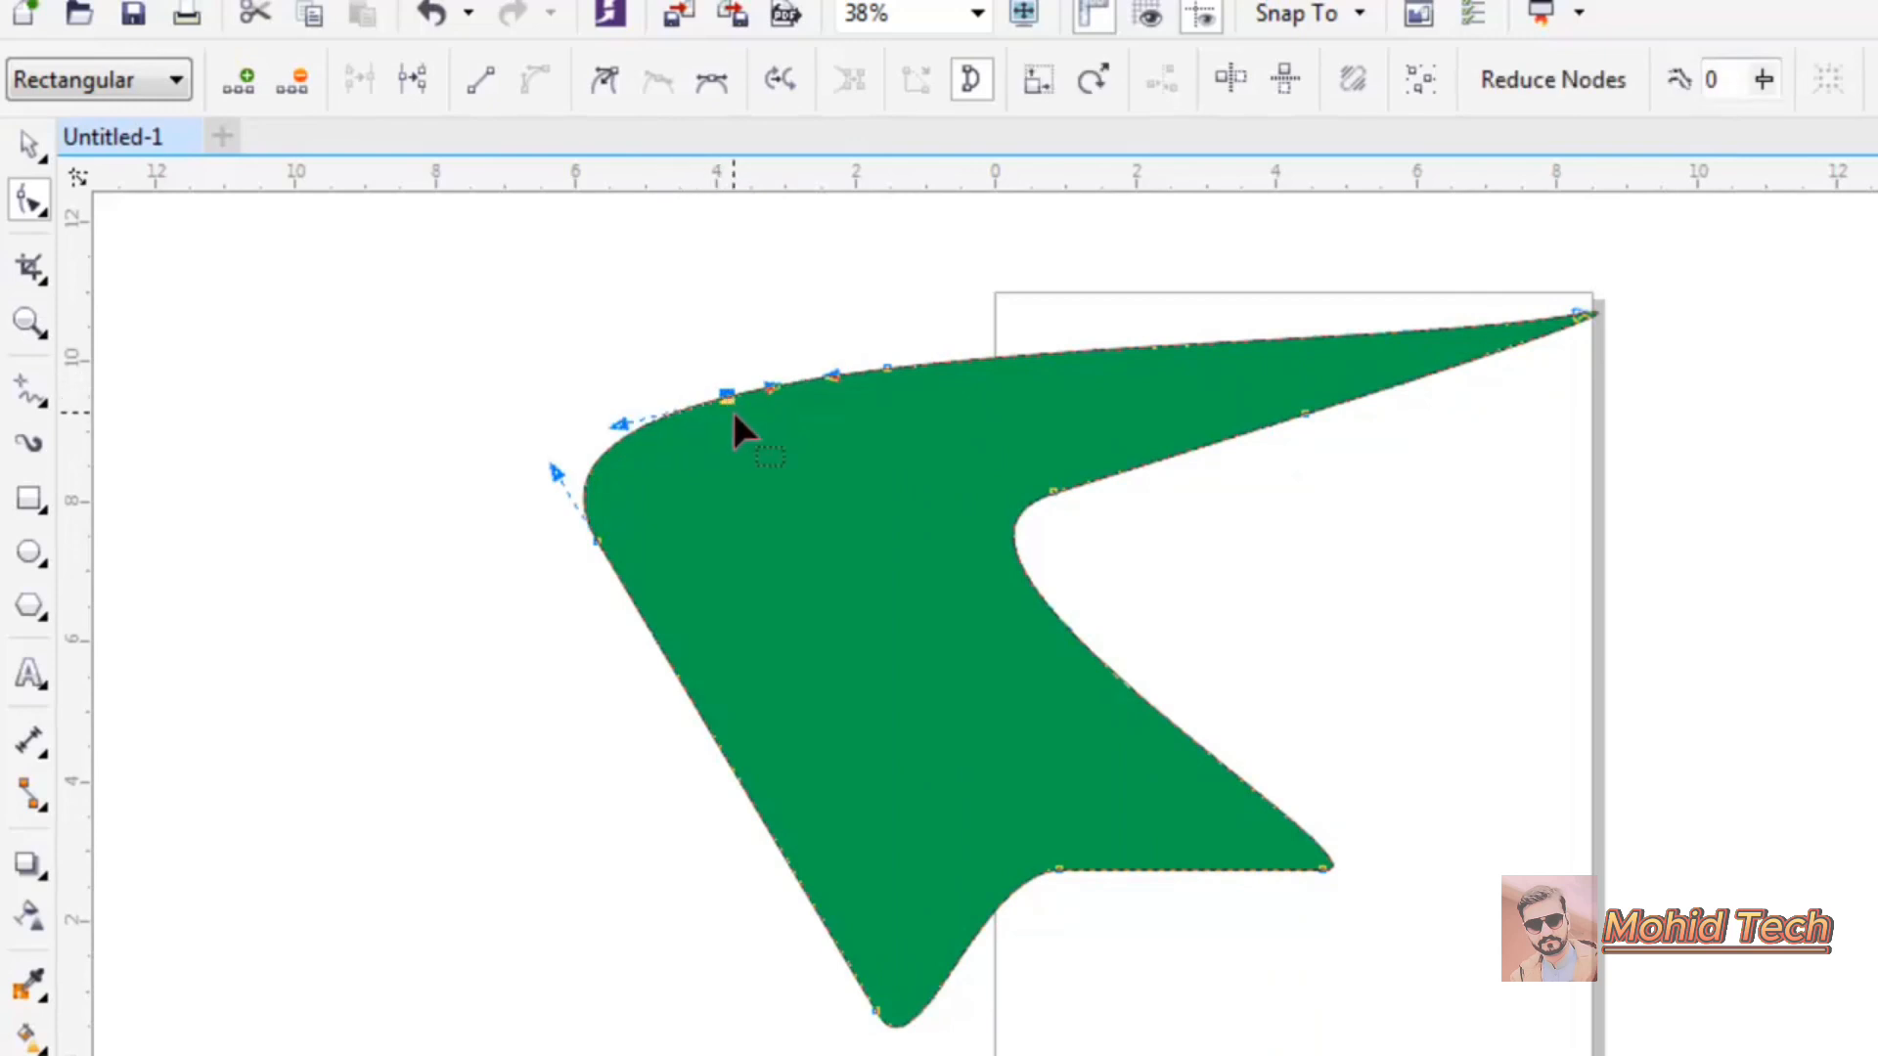
left_click(886, 368)
key("Delete")
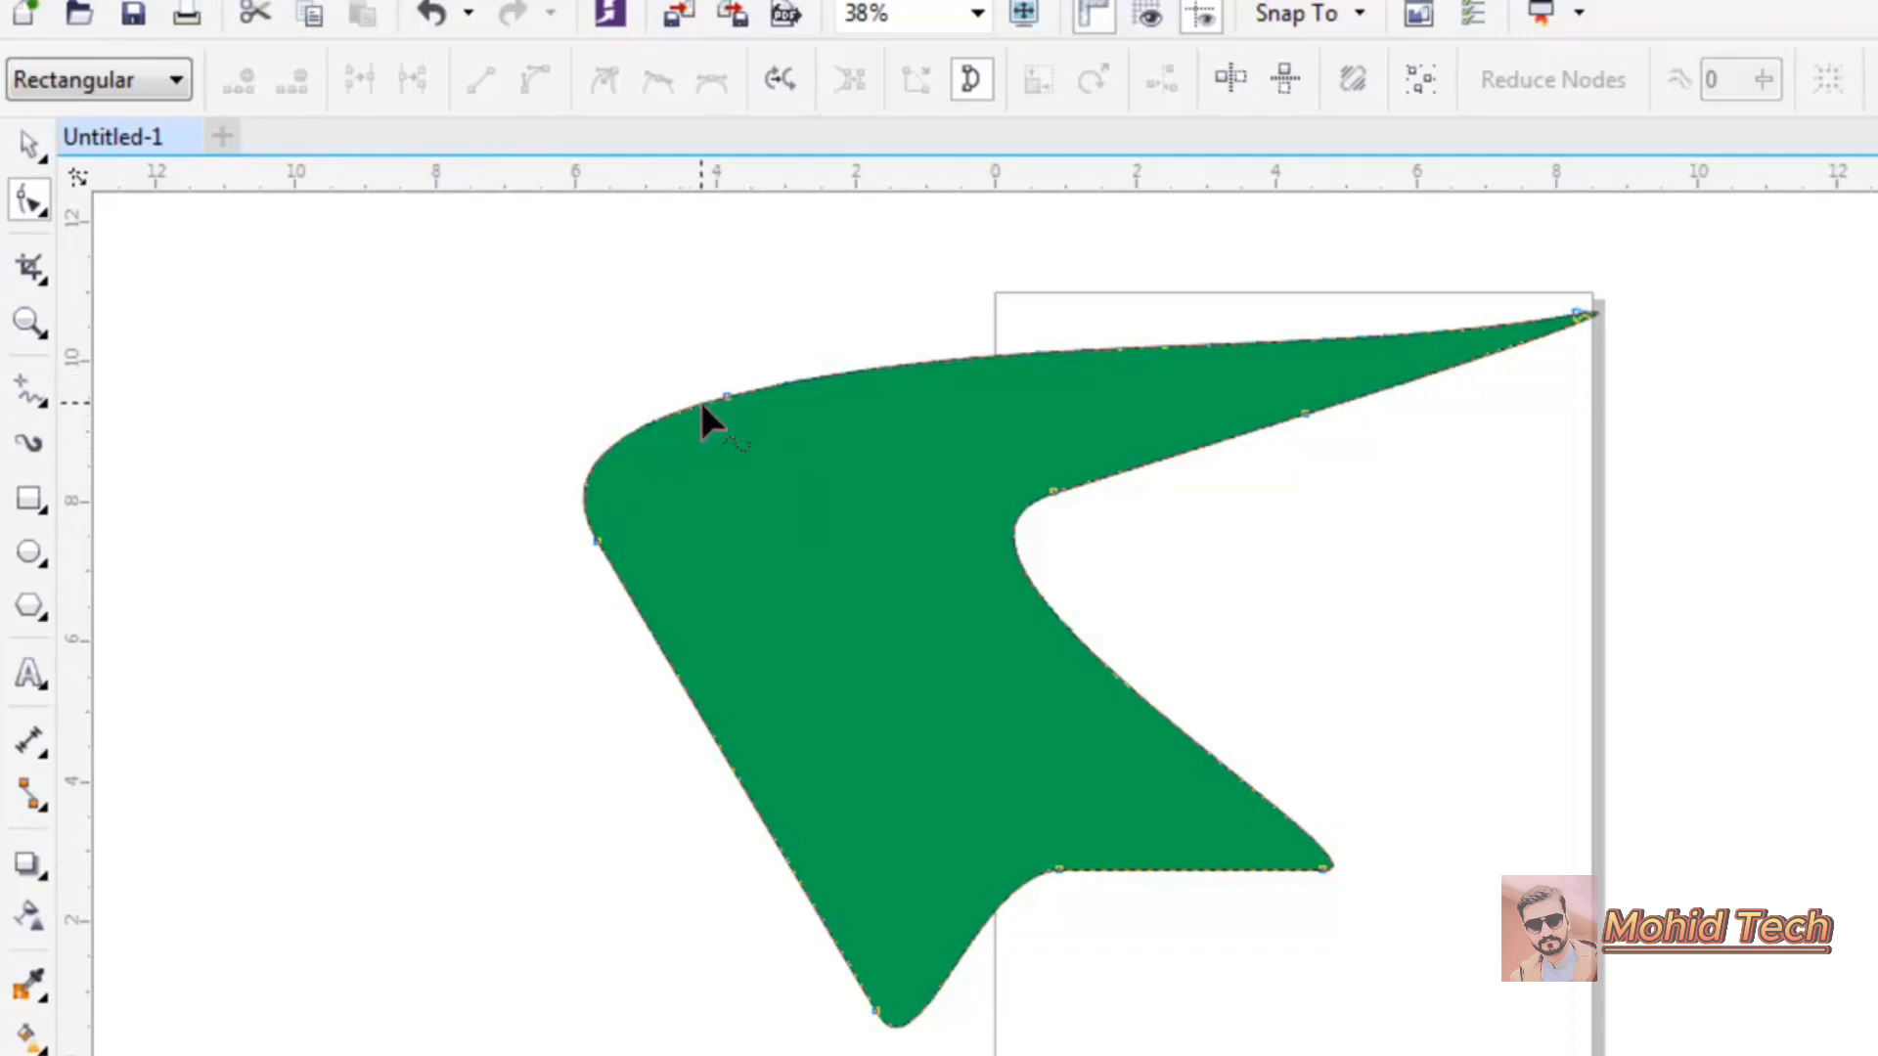
Select the remaining added node on the upper edge and view the other tools grouped with the Shape tool.
left_click(727, 398)
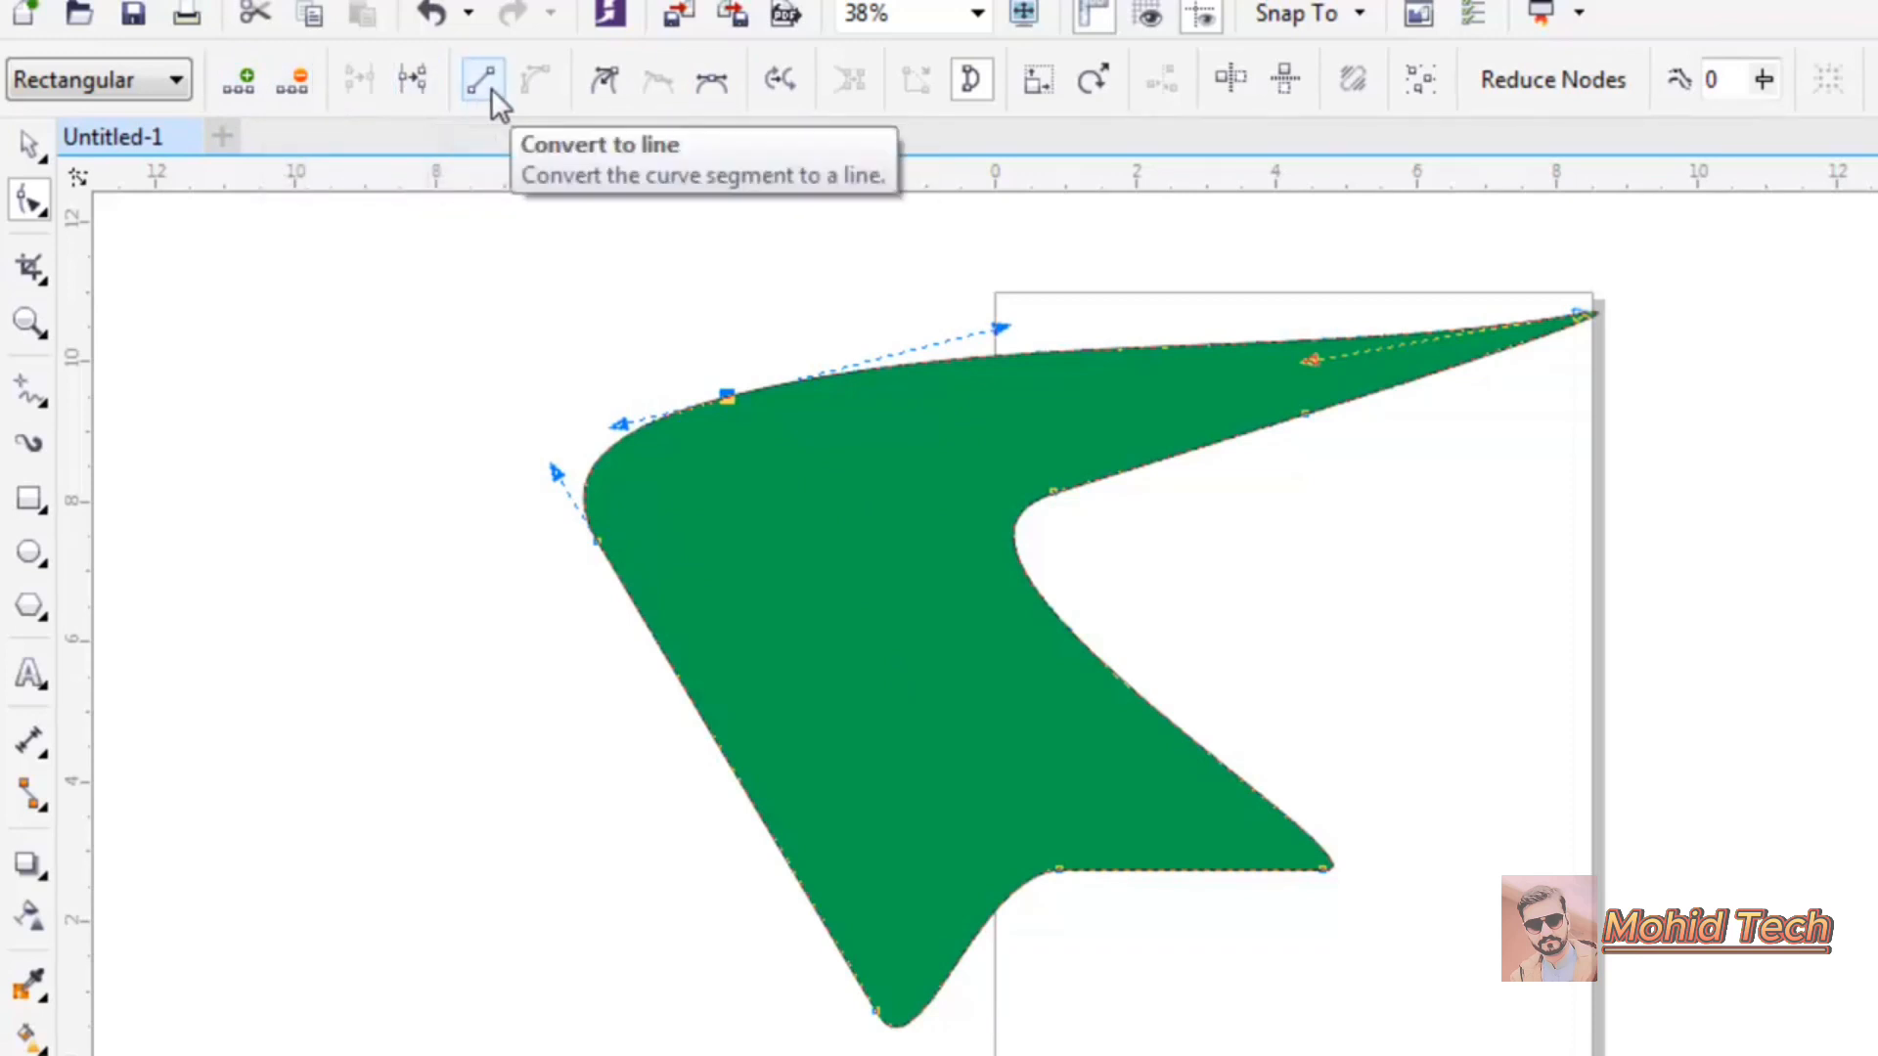
left_click(41, 209)
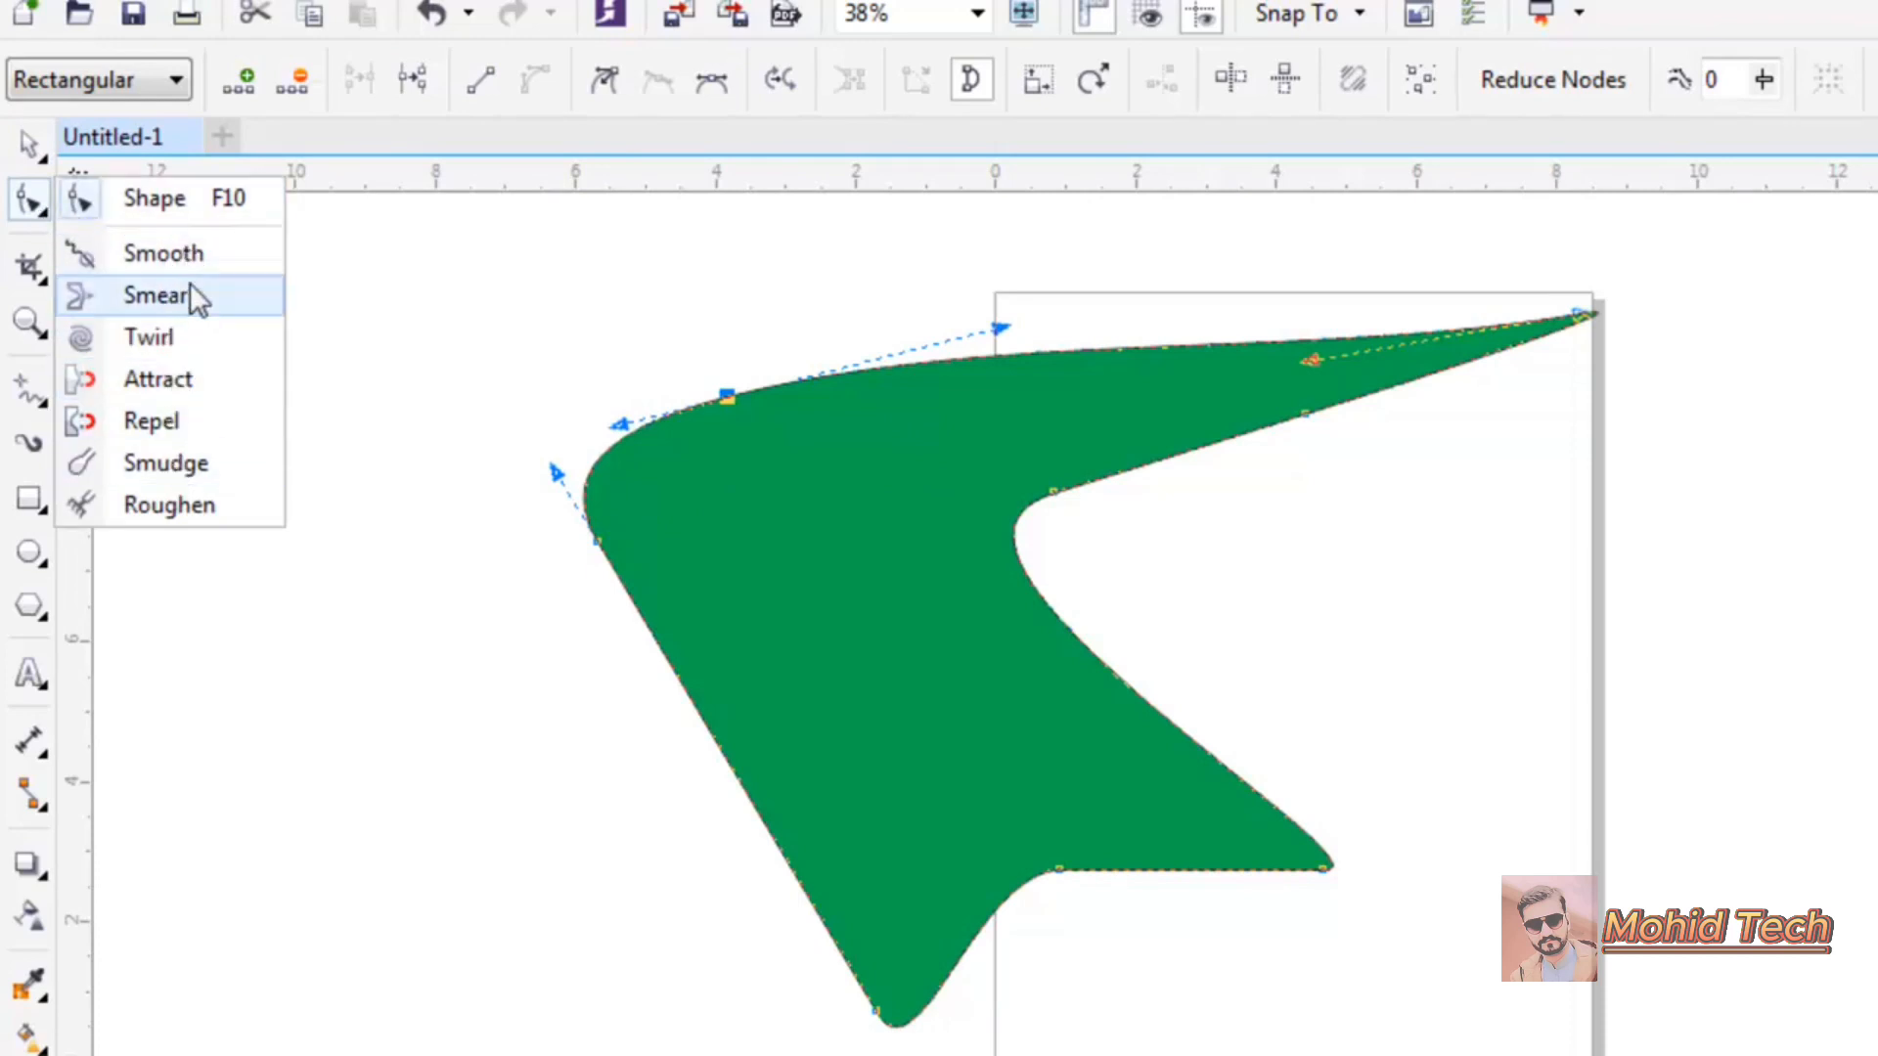
left_click(516, 472)
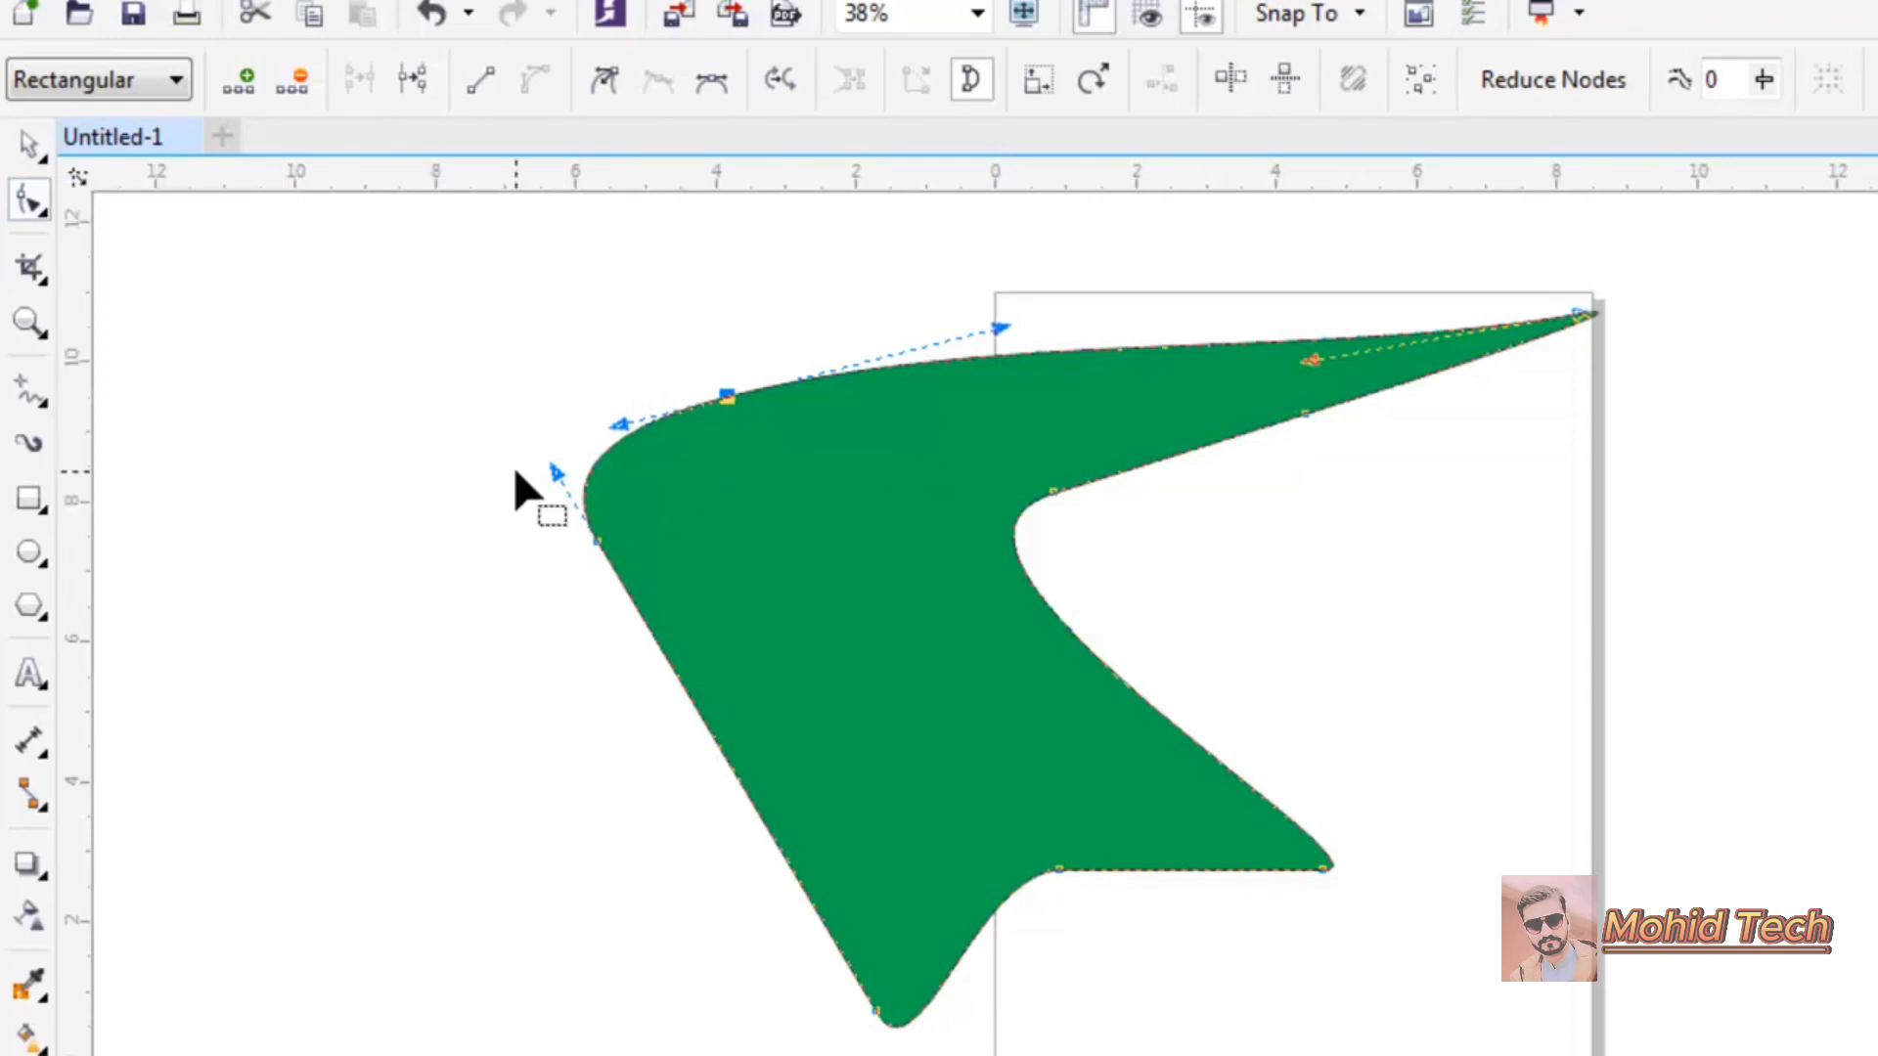